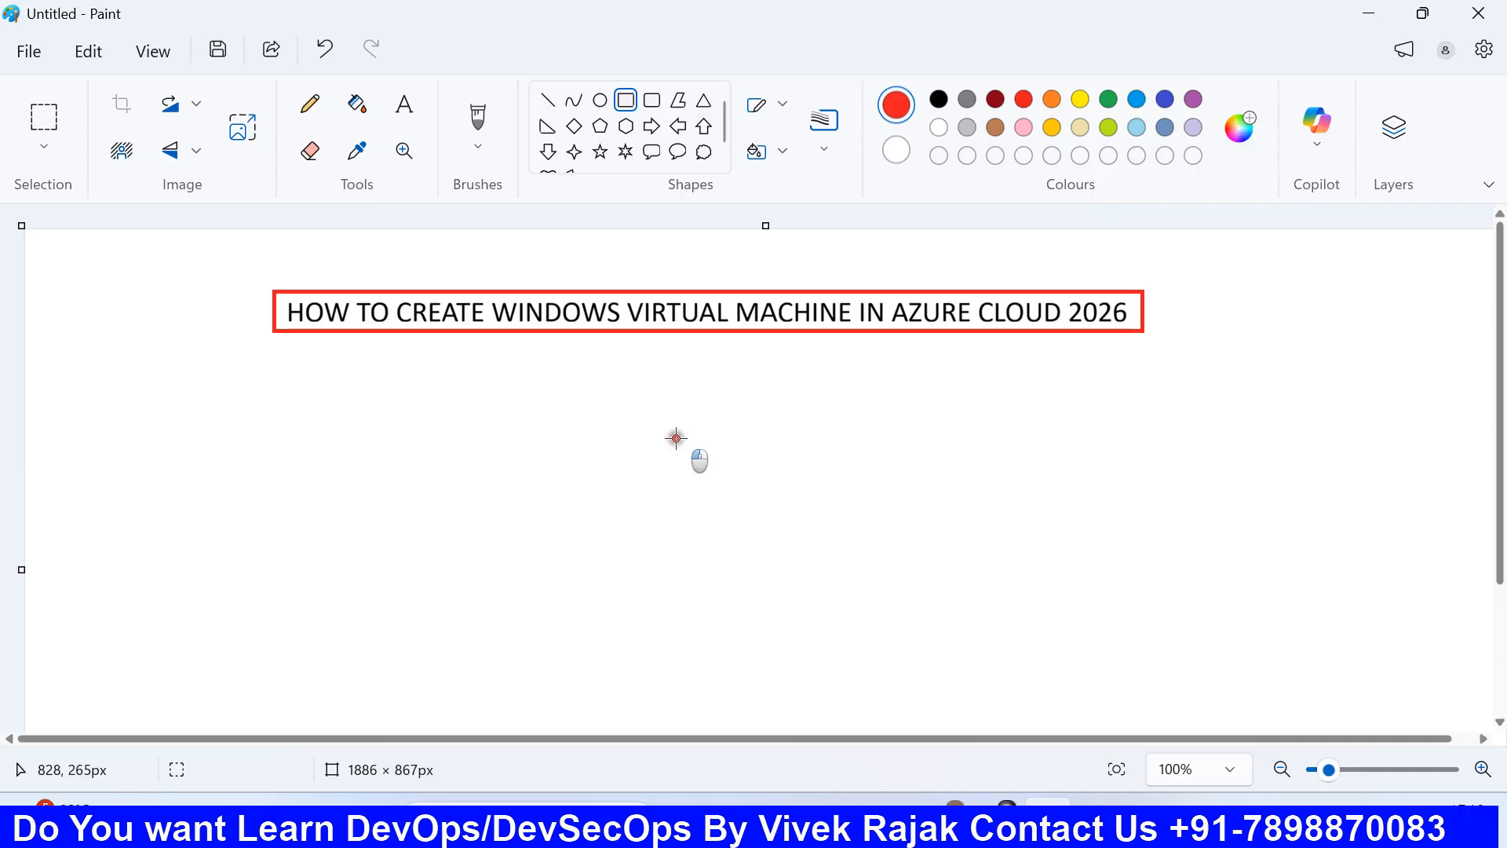
Switch from the Paint title card to the Azure portal home page in Chrome.
{"action": "left_click", "coordinate": [954, 820]}
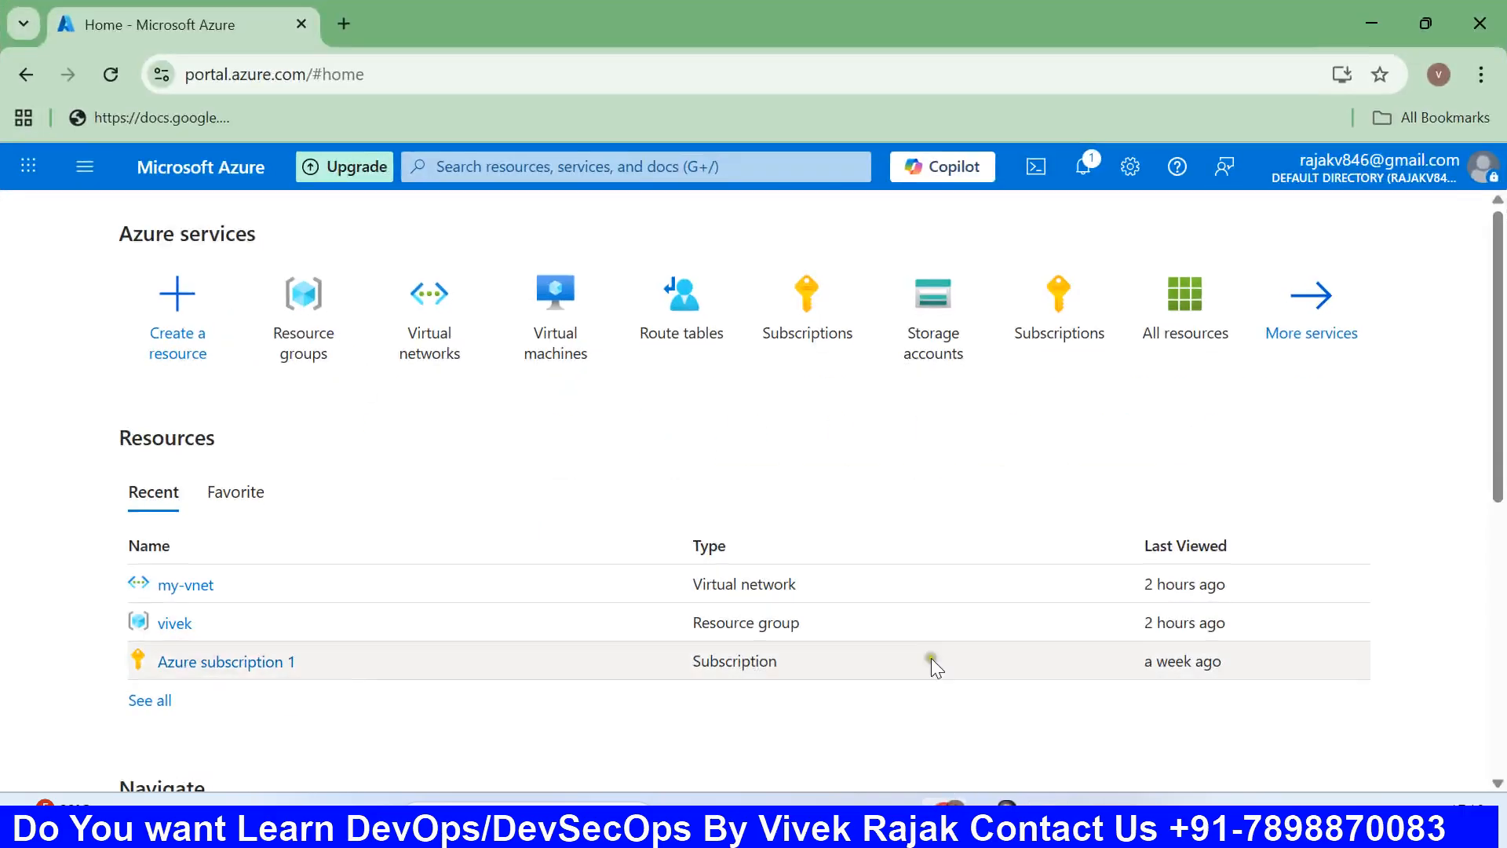
Show the Resource groups list with NetworkWatcherRG and vivek in East US.
{"action": "left_click", "coordinate": [86, 166]}
{"action": "left_click", "coordinate": [292, 336]}
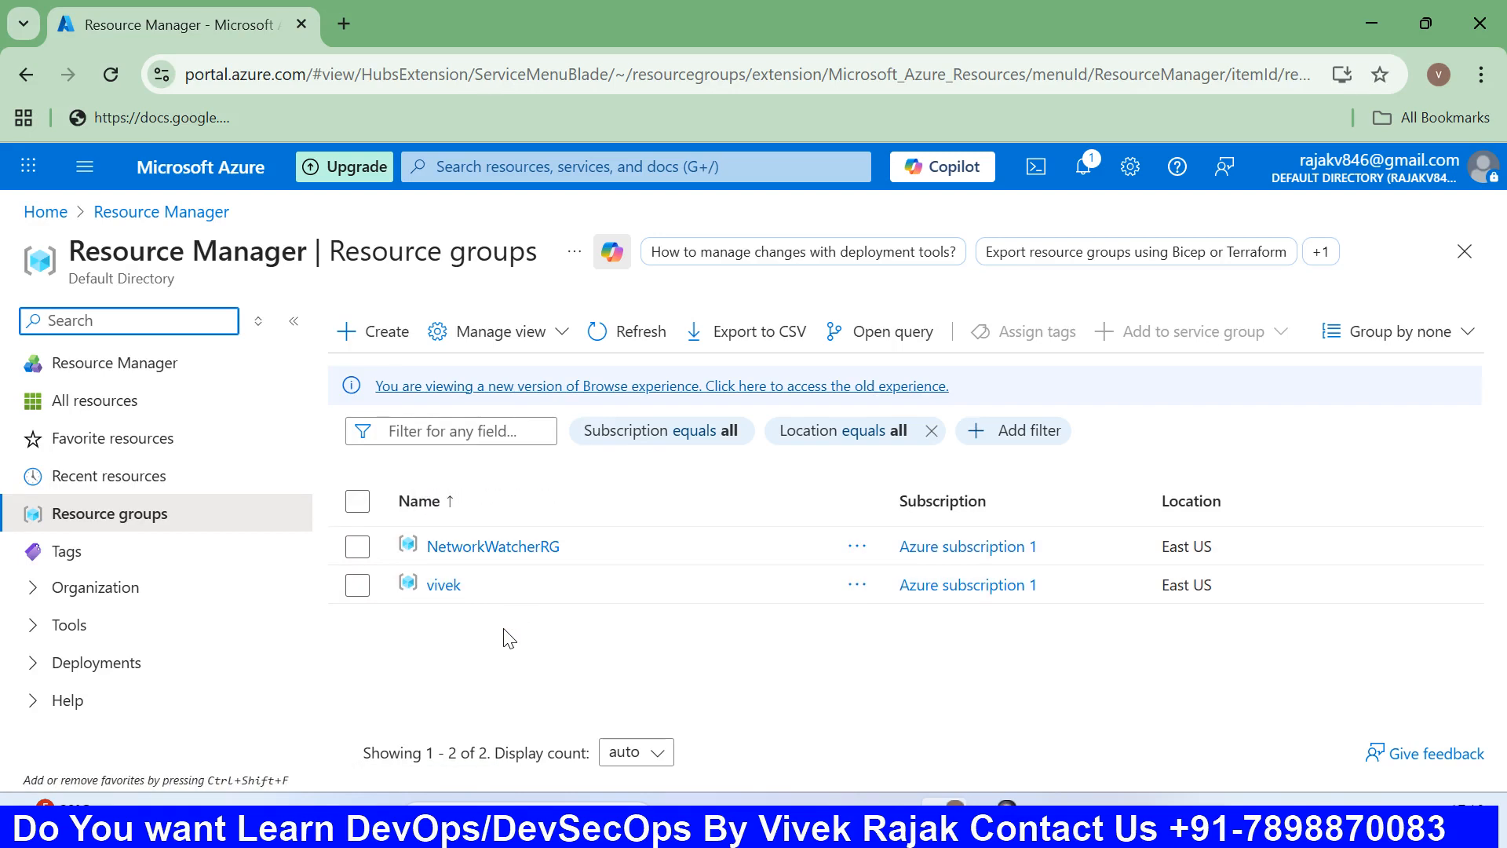
Create resource group WINDOWS-VM in Azure subscription 1, region (US) East US.
{"action": "left_click", "coordinate": [350, 333]}
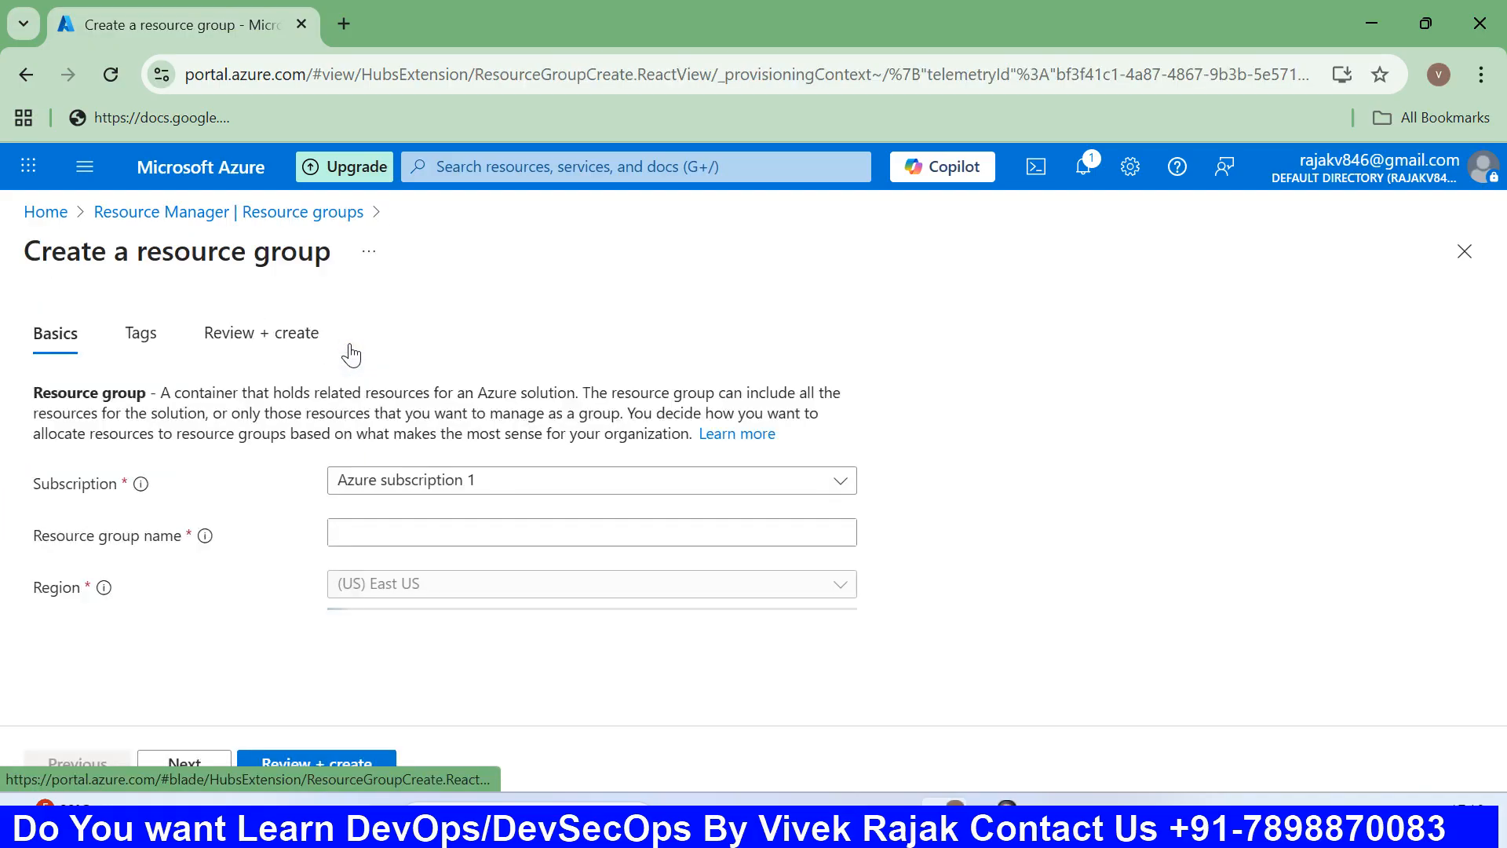
{"action": "left_click", "coordinate": [414, 534]}
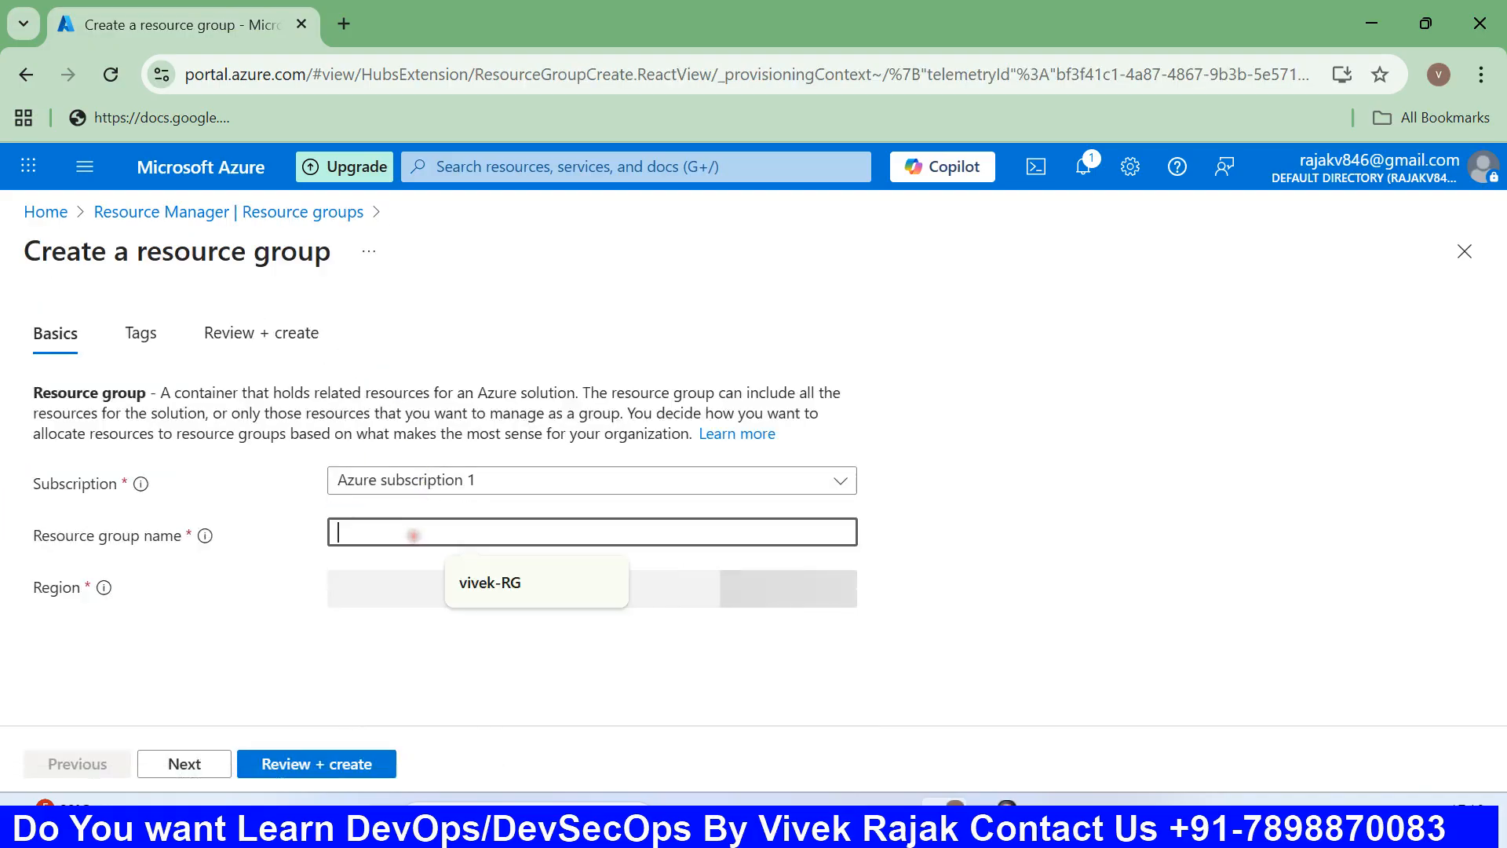
{"action": "type", "text": "WIND"}
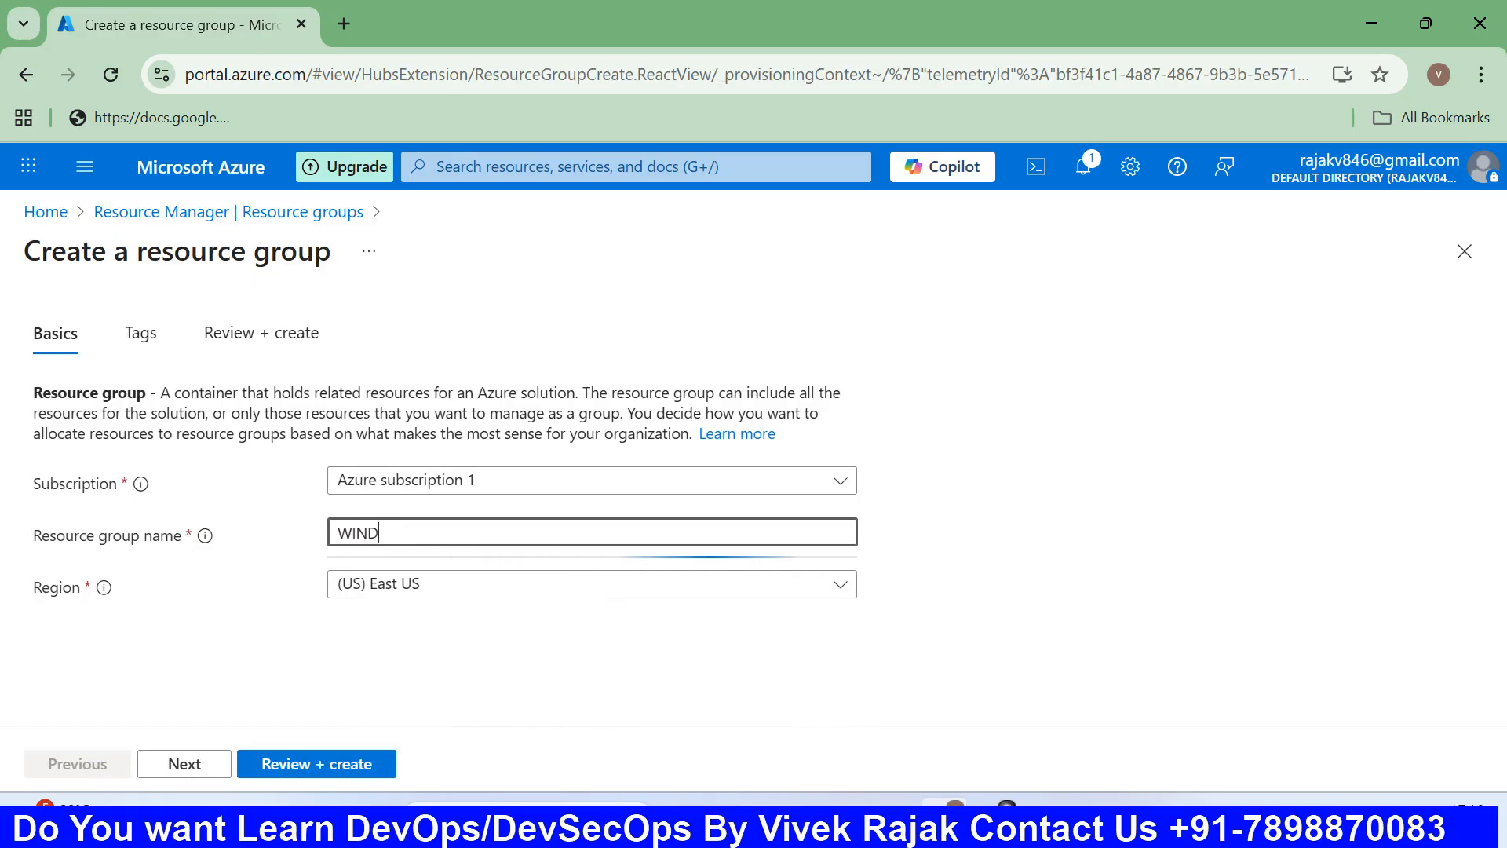
{"action": "type", "text": "OWS-VM"}
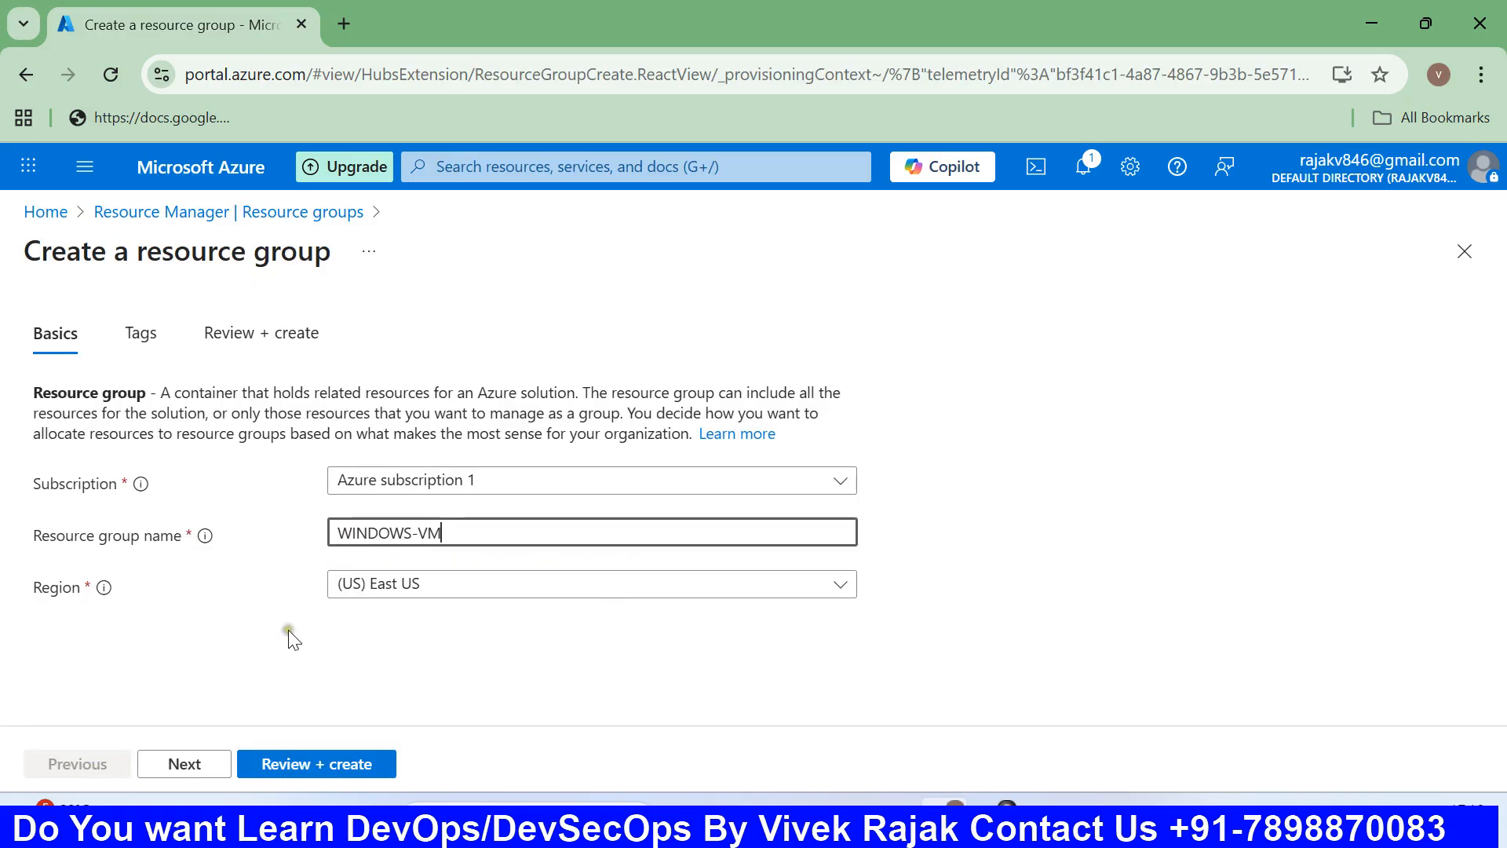
{"action": "left_click", "coordinate": [309, 763]}
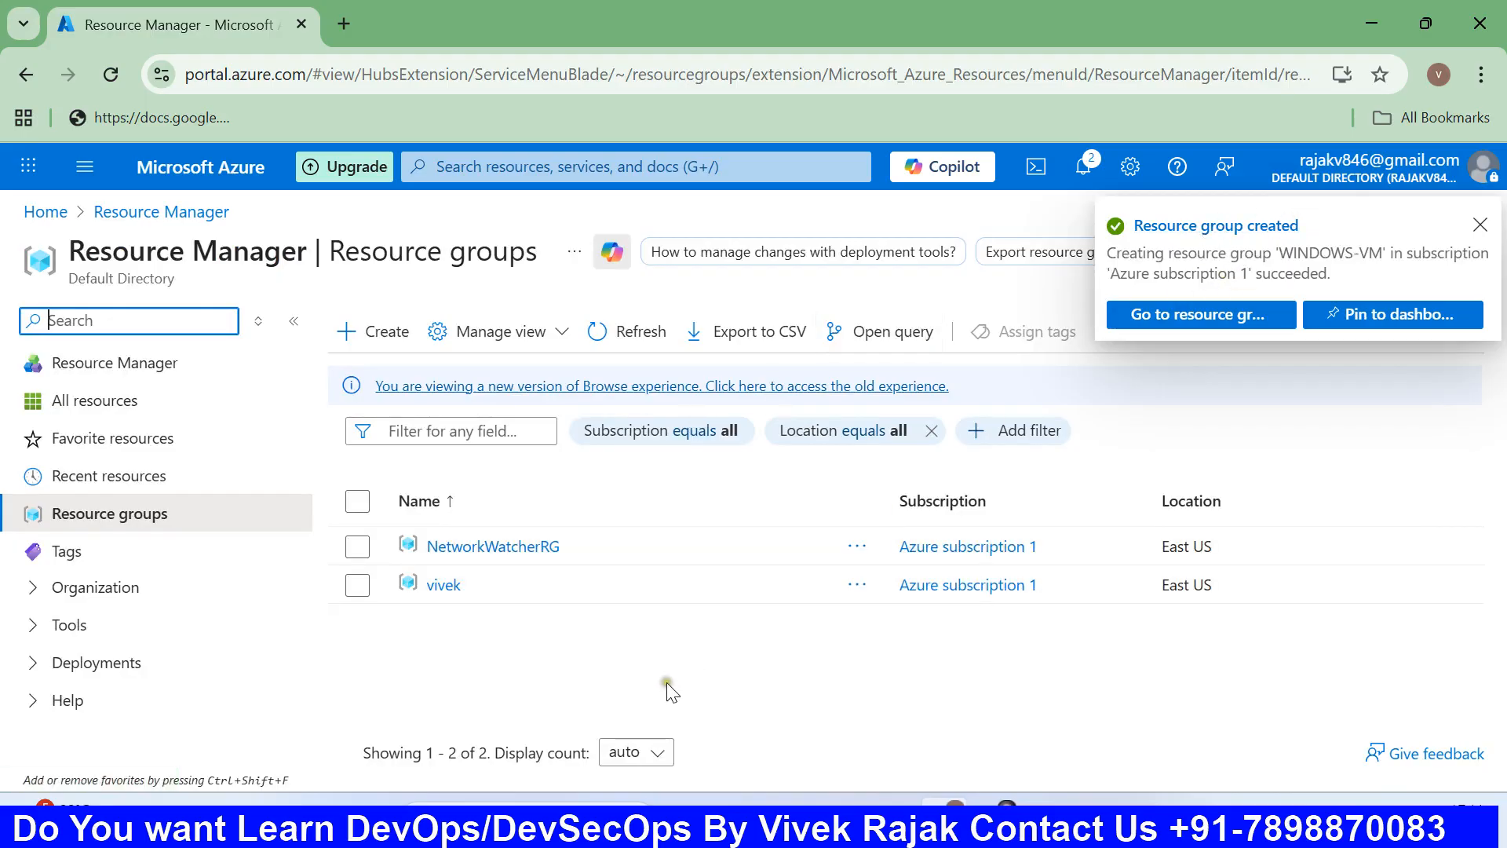
Refresh the resource group list and reload the portal until WINDOWS-VM appears.
{"action": "left_click", "coordinate": [652, 340]}
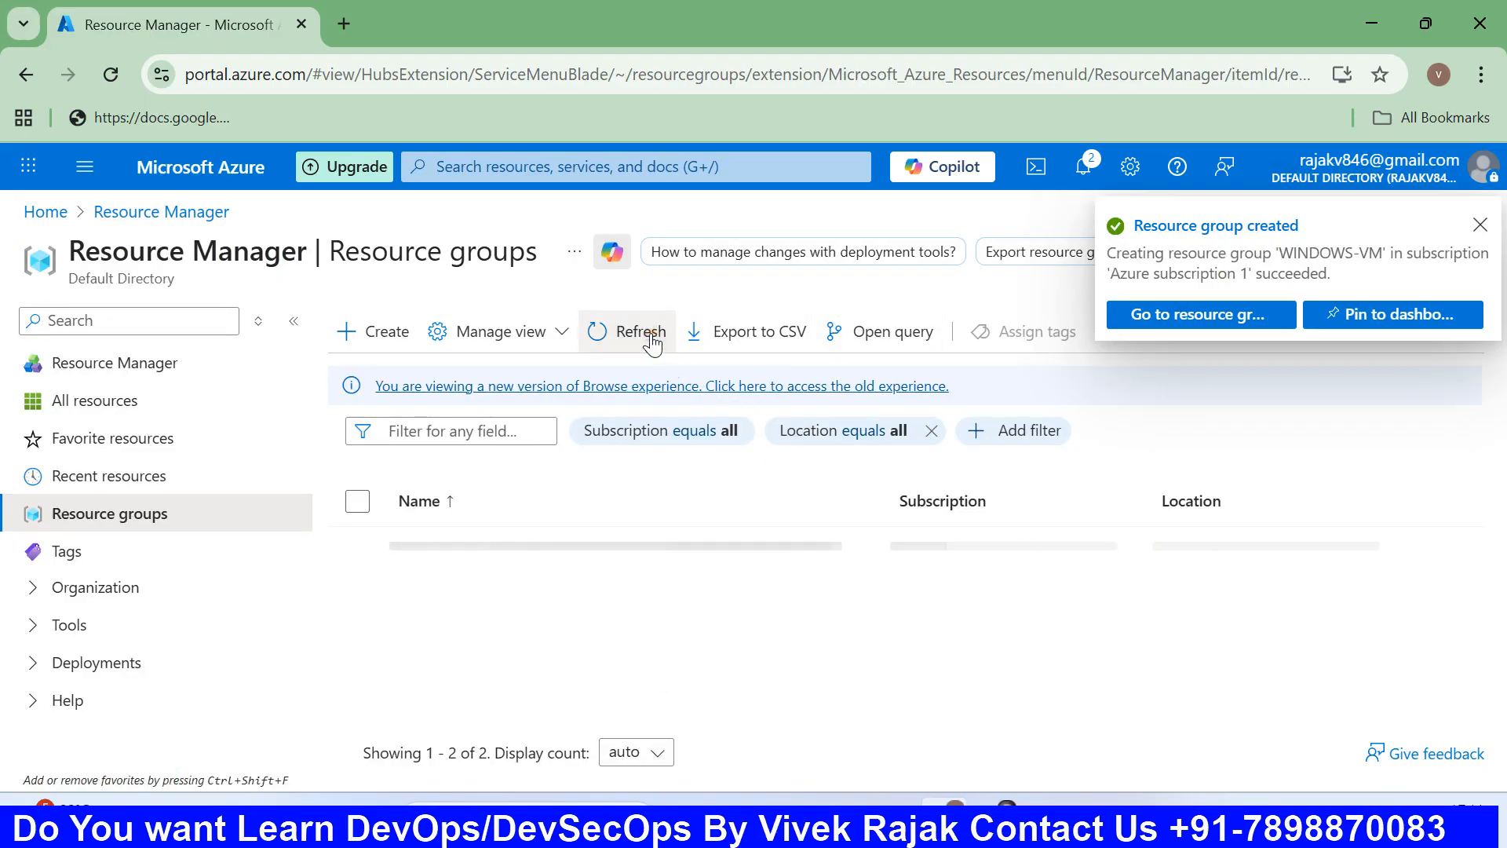
{"action": "left_click", "coordinate": [651, 340]}
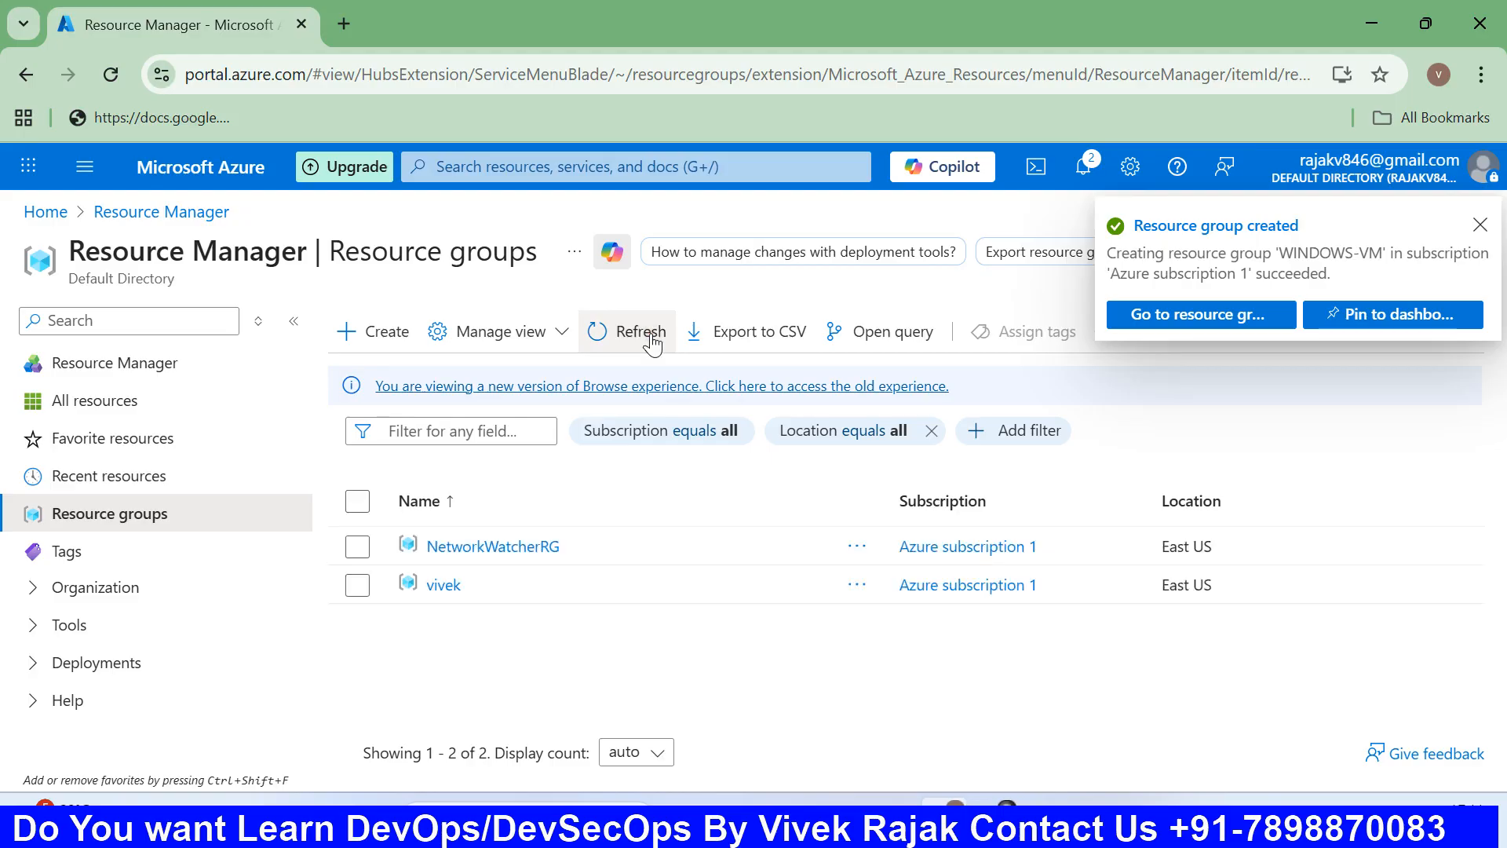
{"action": "left_click", "coordinate": [651, 340]}
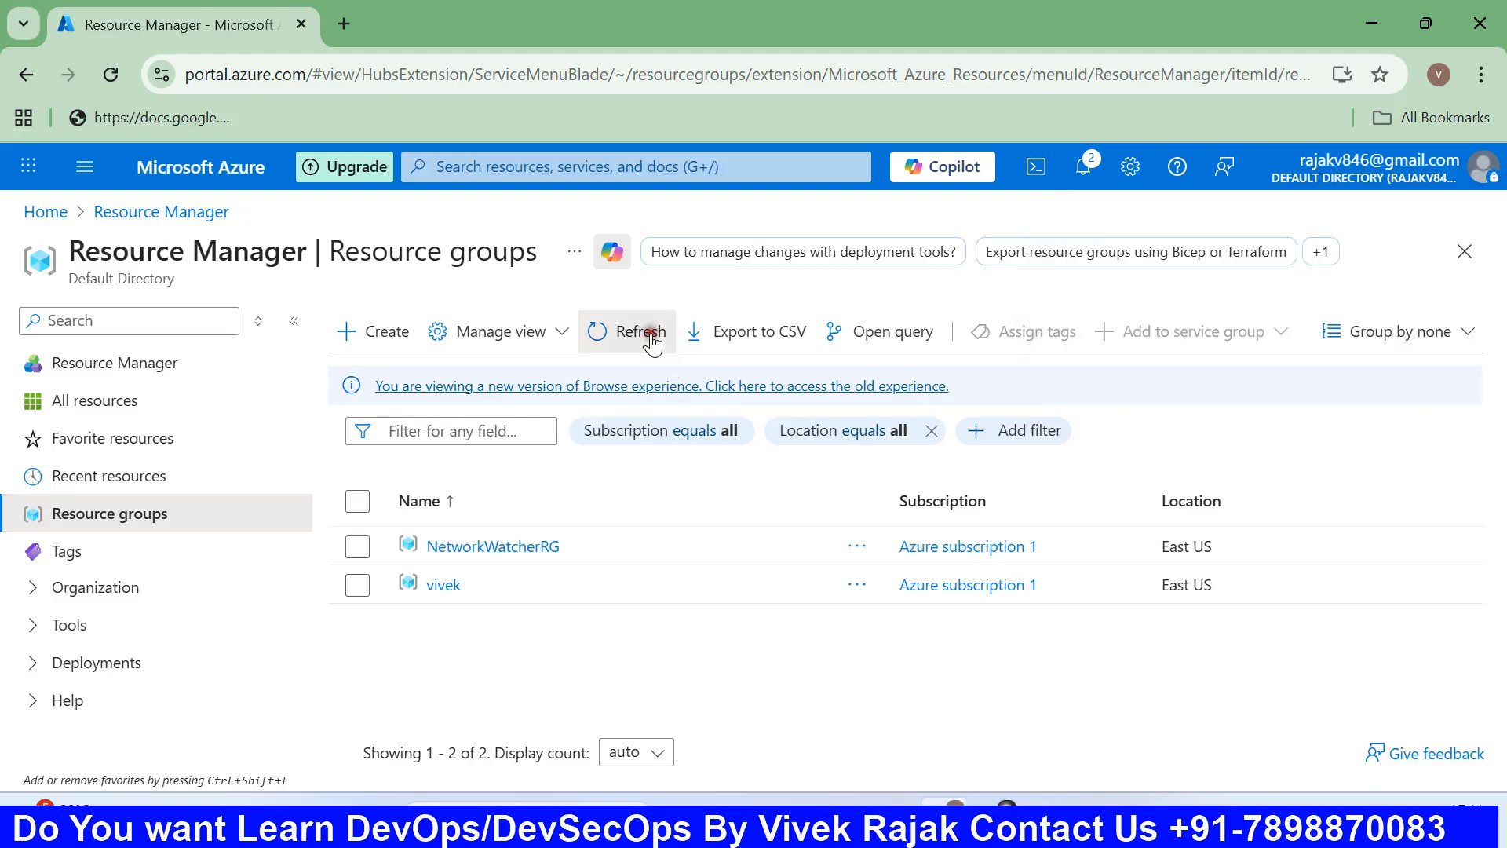
{"action": "left_click", "coordinate": [652, 340]}
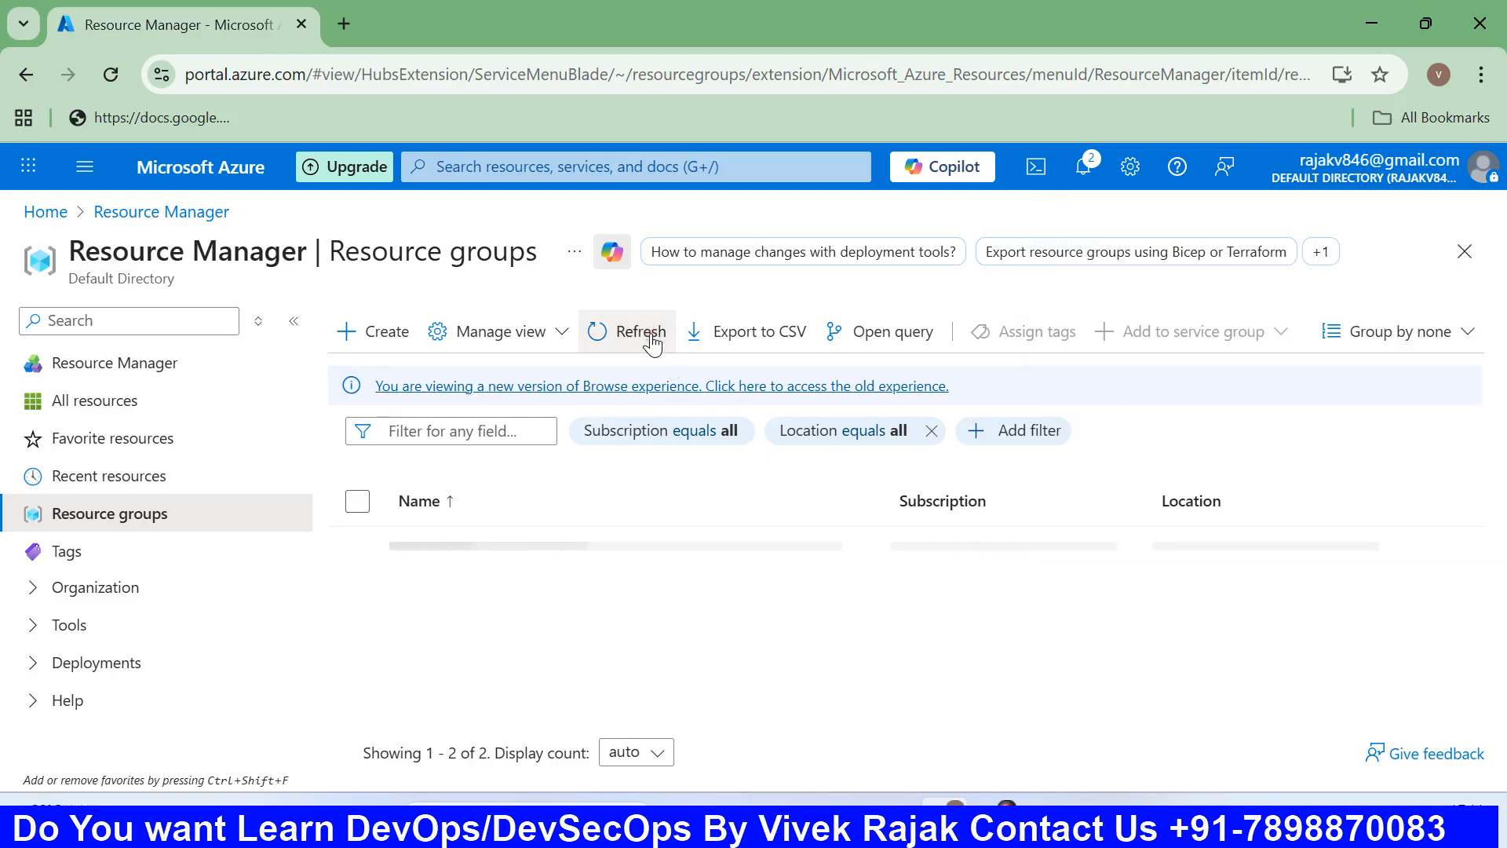
{"action": "left_click", "coordinate": [115, 69]}
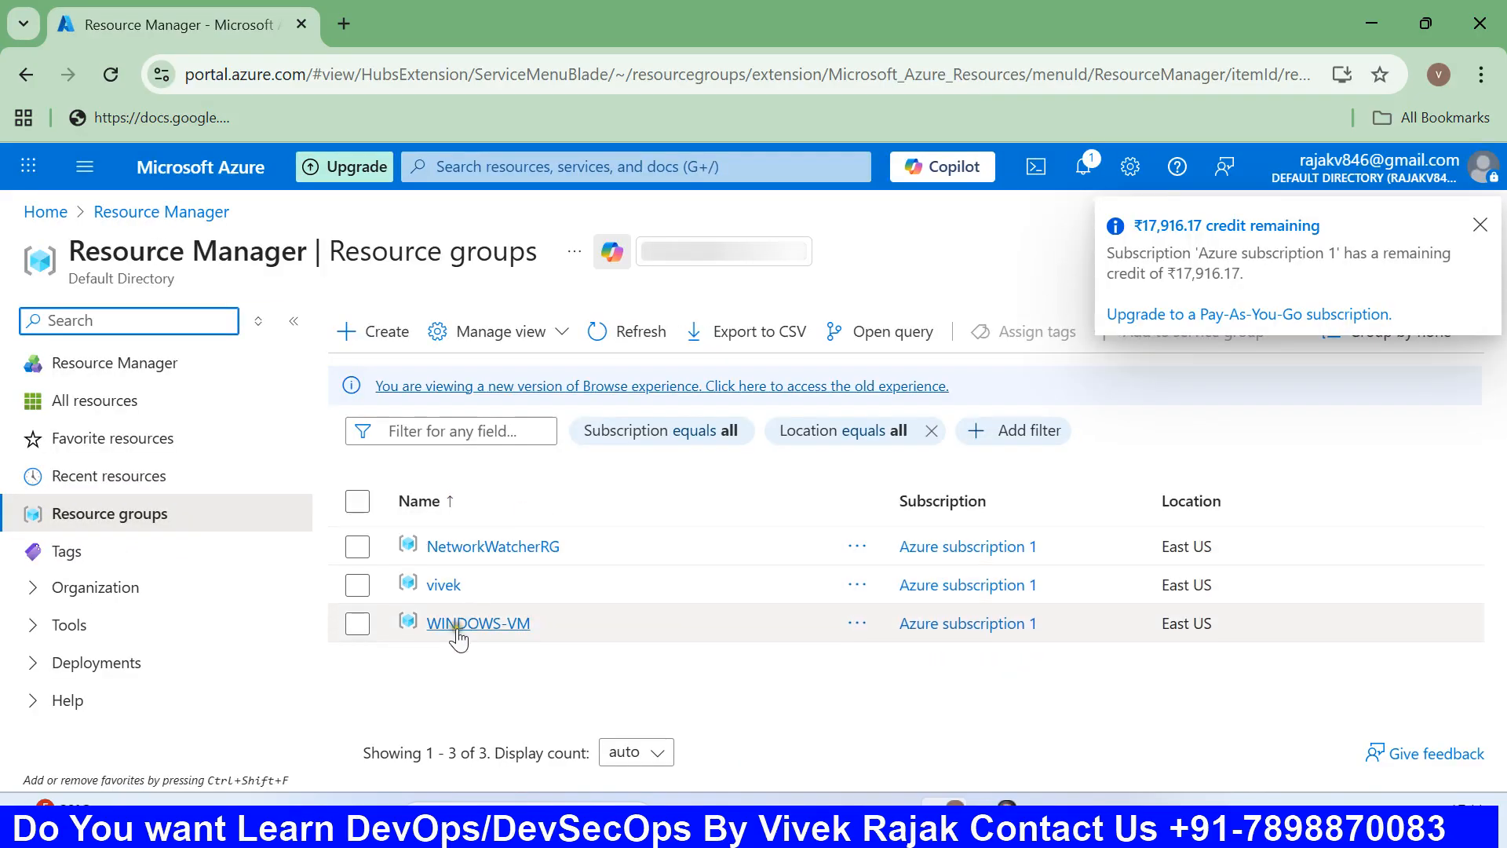
Open the empty WINDOWS-VM resource group overview and dismiss the remaining-credit notice.
{"action": "left_click", "coordinate": [469, 623]}
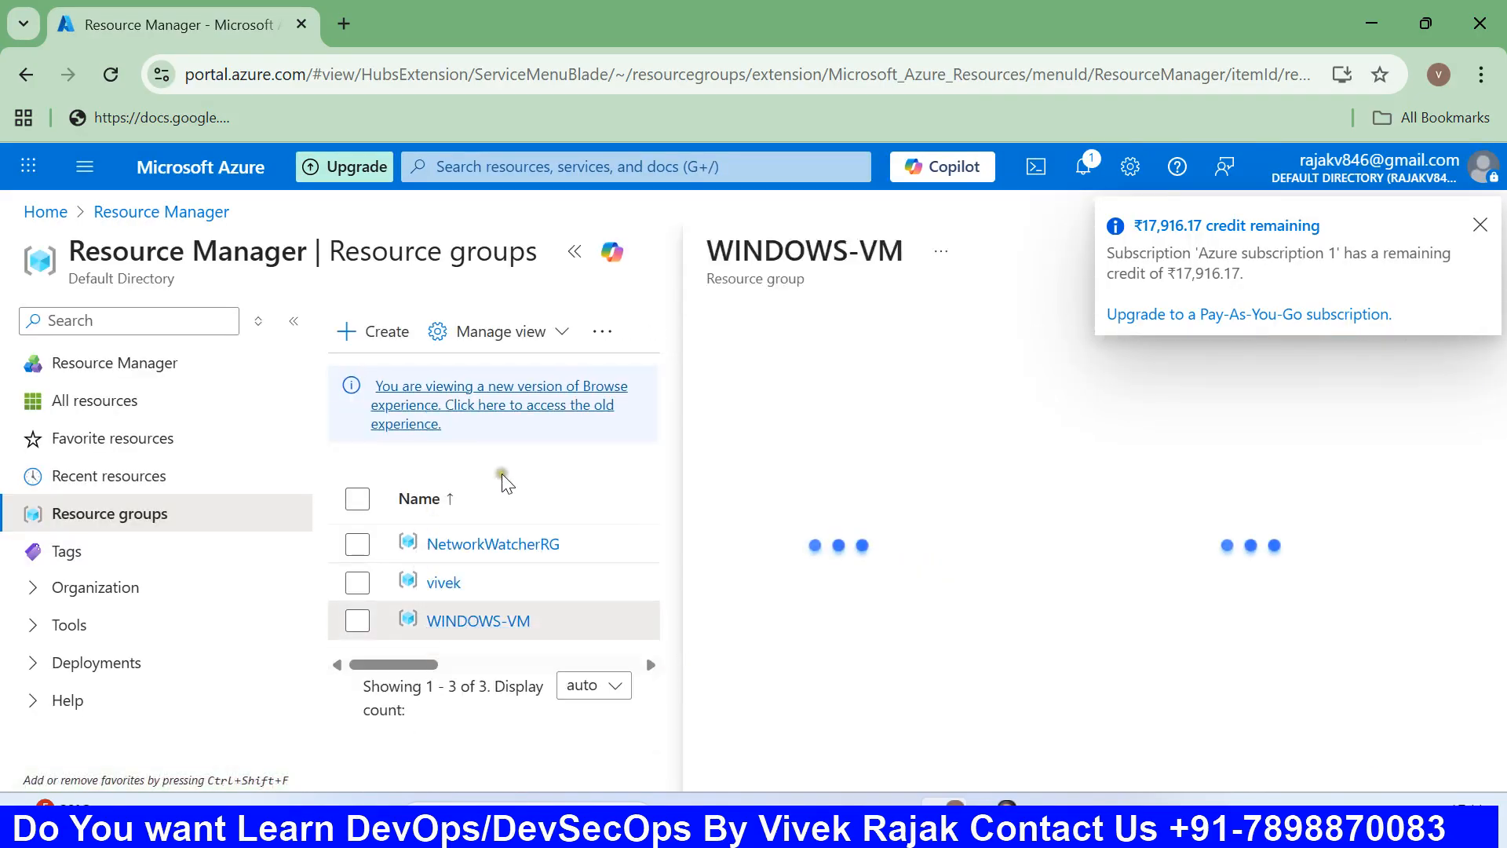
{"action": "left_click", "coordinate": [1481, 226]}
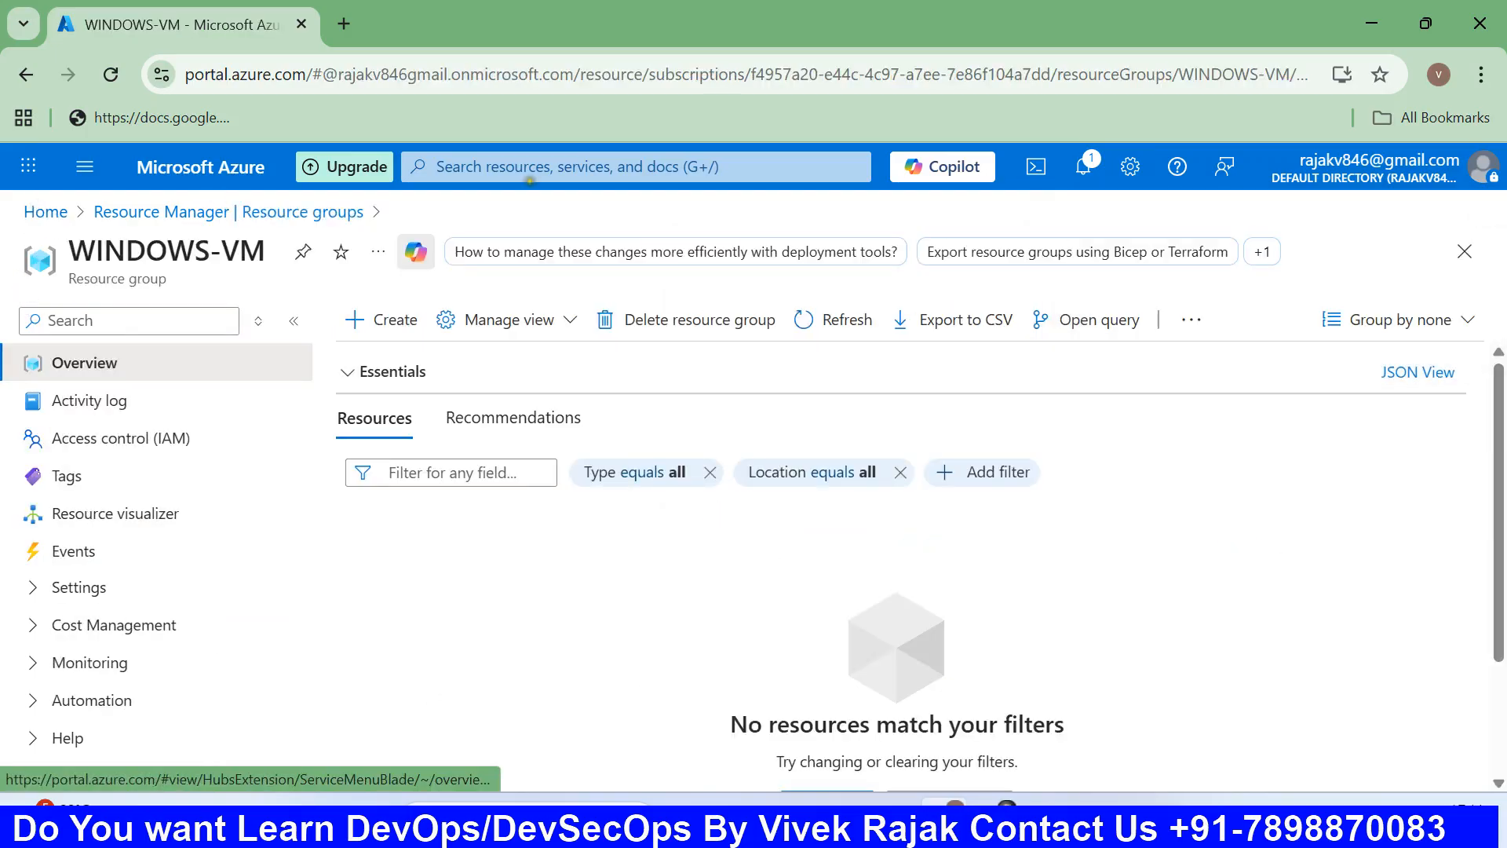
{"action": "left_click", "coordinate": [81, 167]}
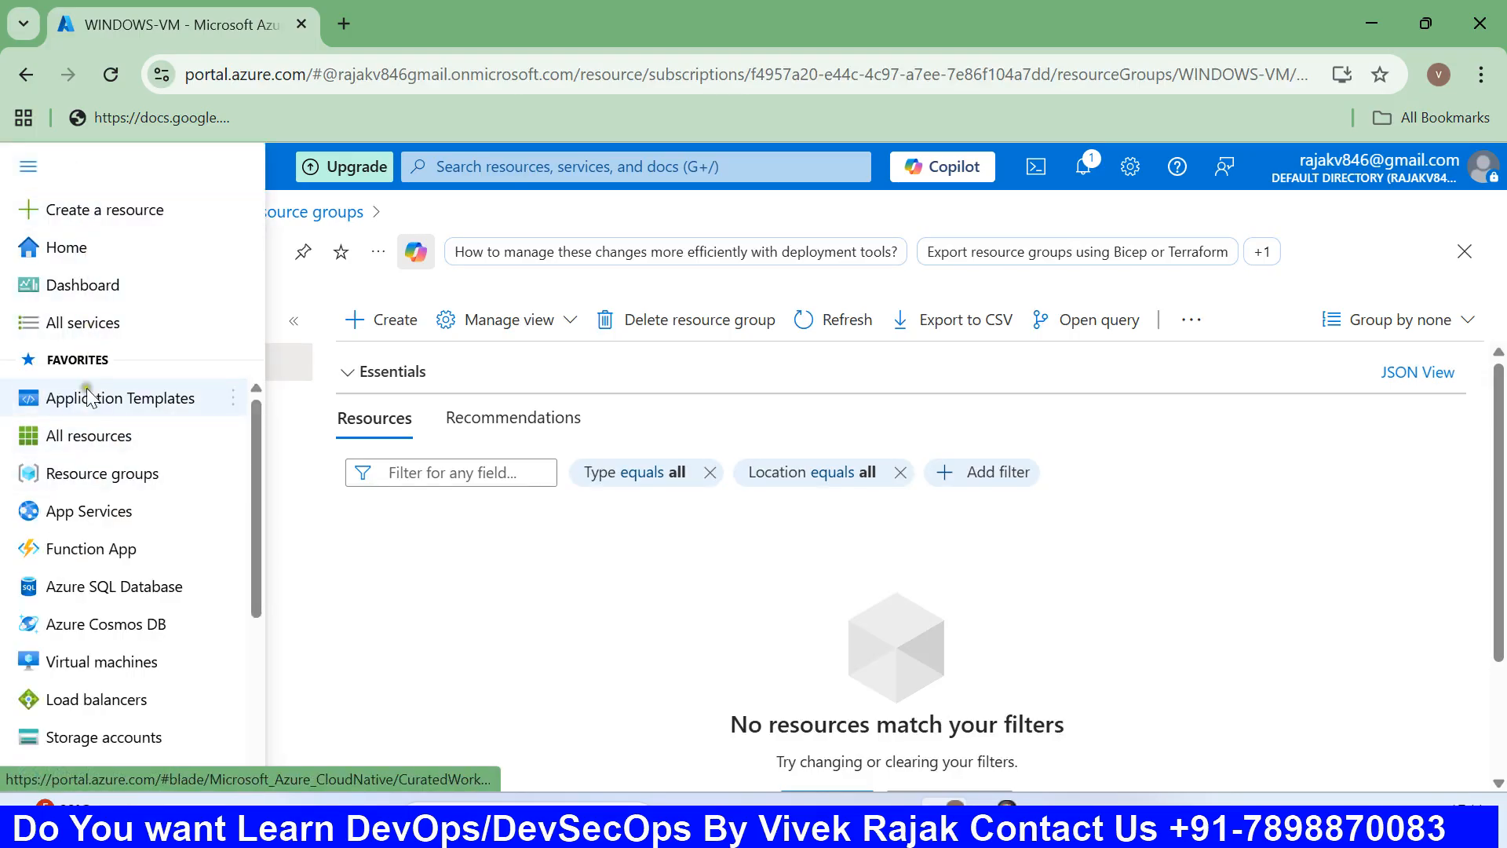
Reach Virtual machines through All services and bring up its Create choices.
{"action": "left_click", "coordinate": [88, 329]}
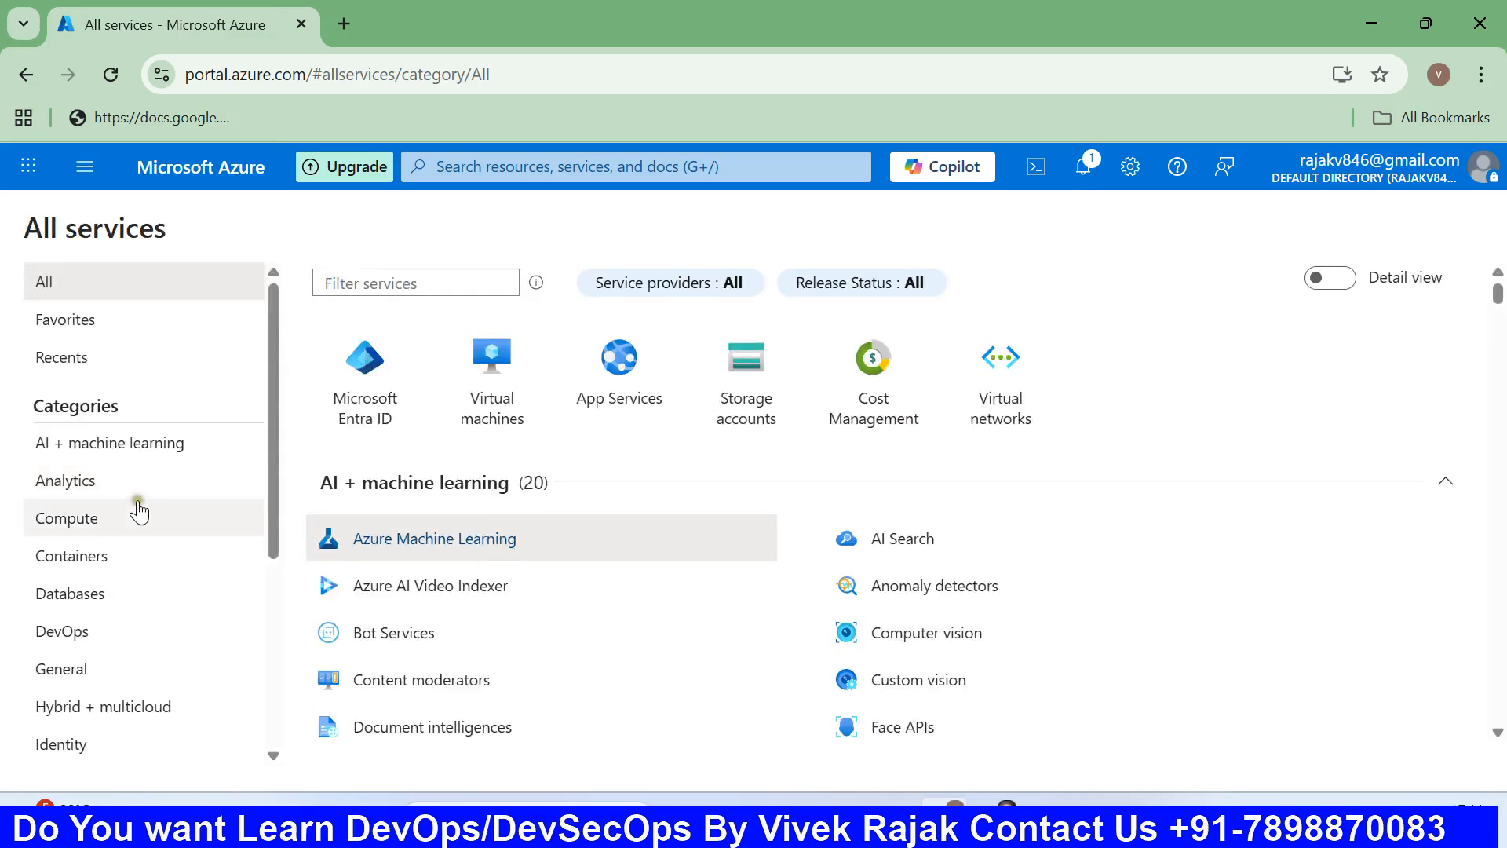
{"action": "scroll", "coordinate": [607, 604], "scroll_direction": "down", "scroll_amount": 3}
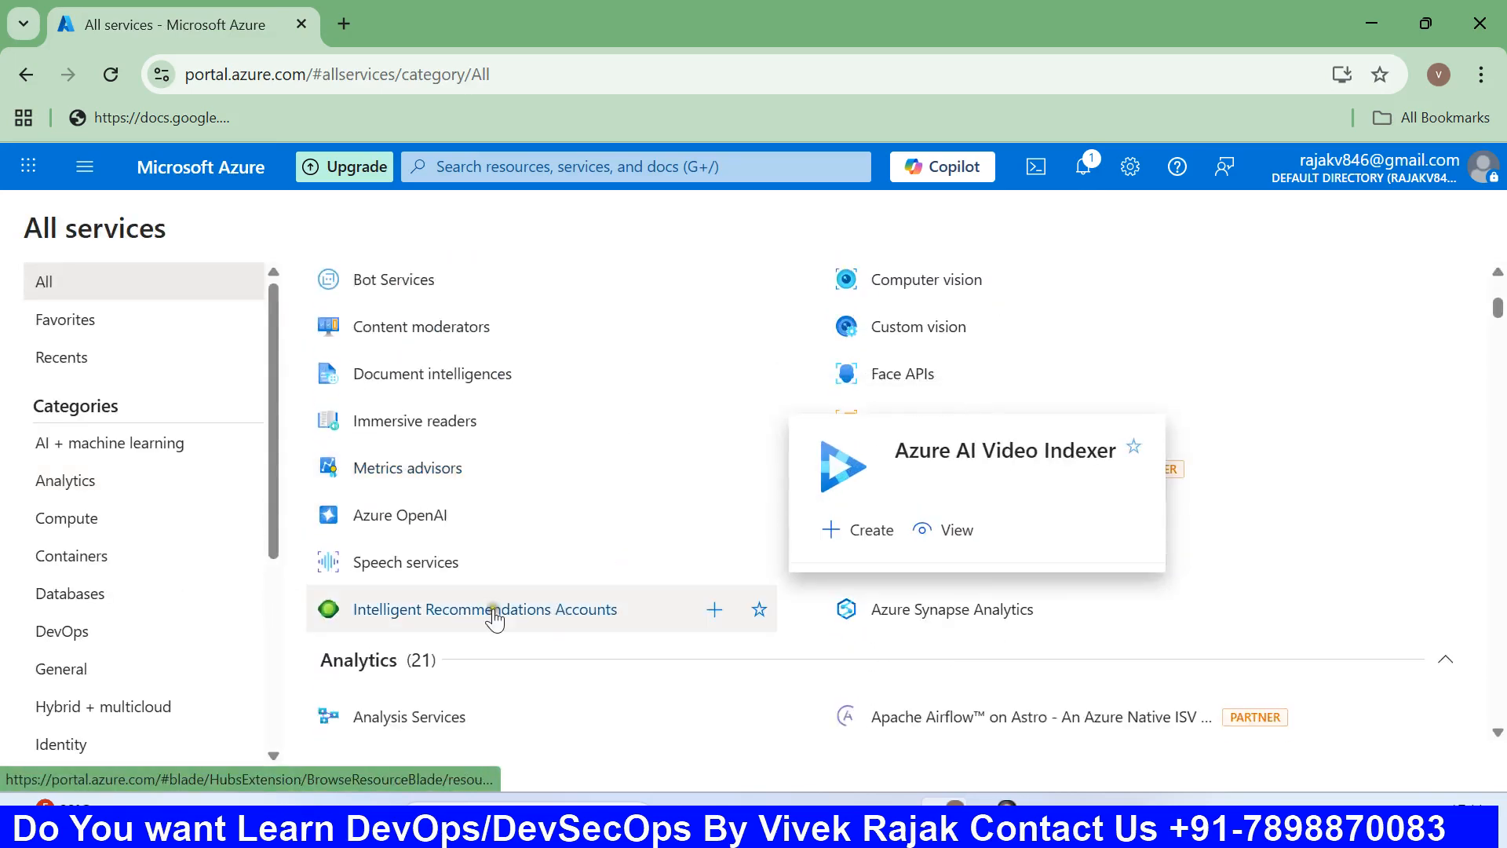
{"action": "scroll", "coordinate": [728, 632], "scroll_direction": "down", "scroll_amount": 5}
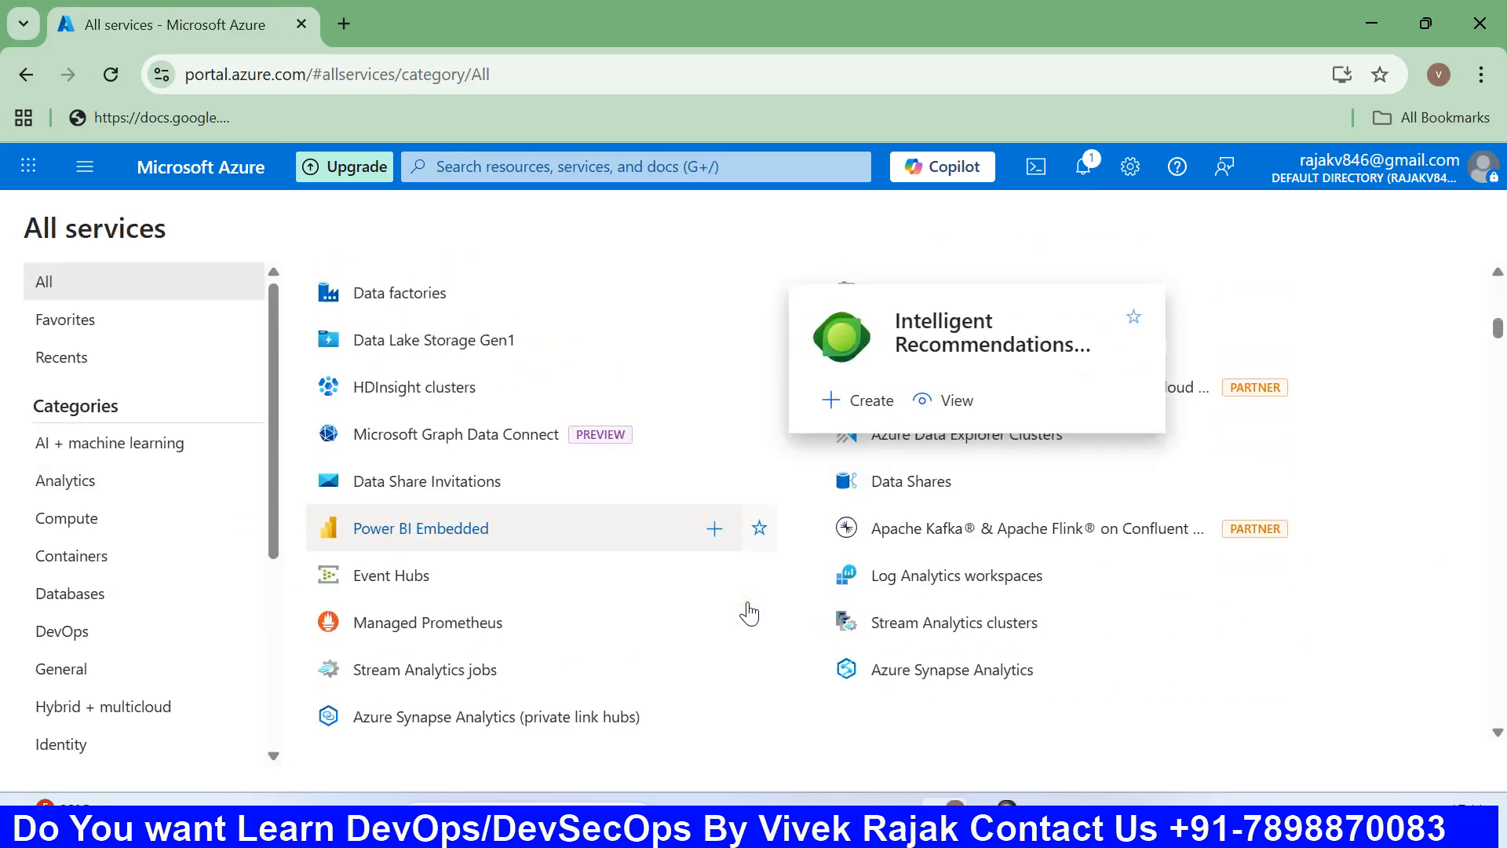
{"action": "scroll", "coordinate": [754, 528], "scroll_direction": "up", "scroll_amount": 8}
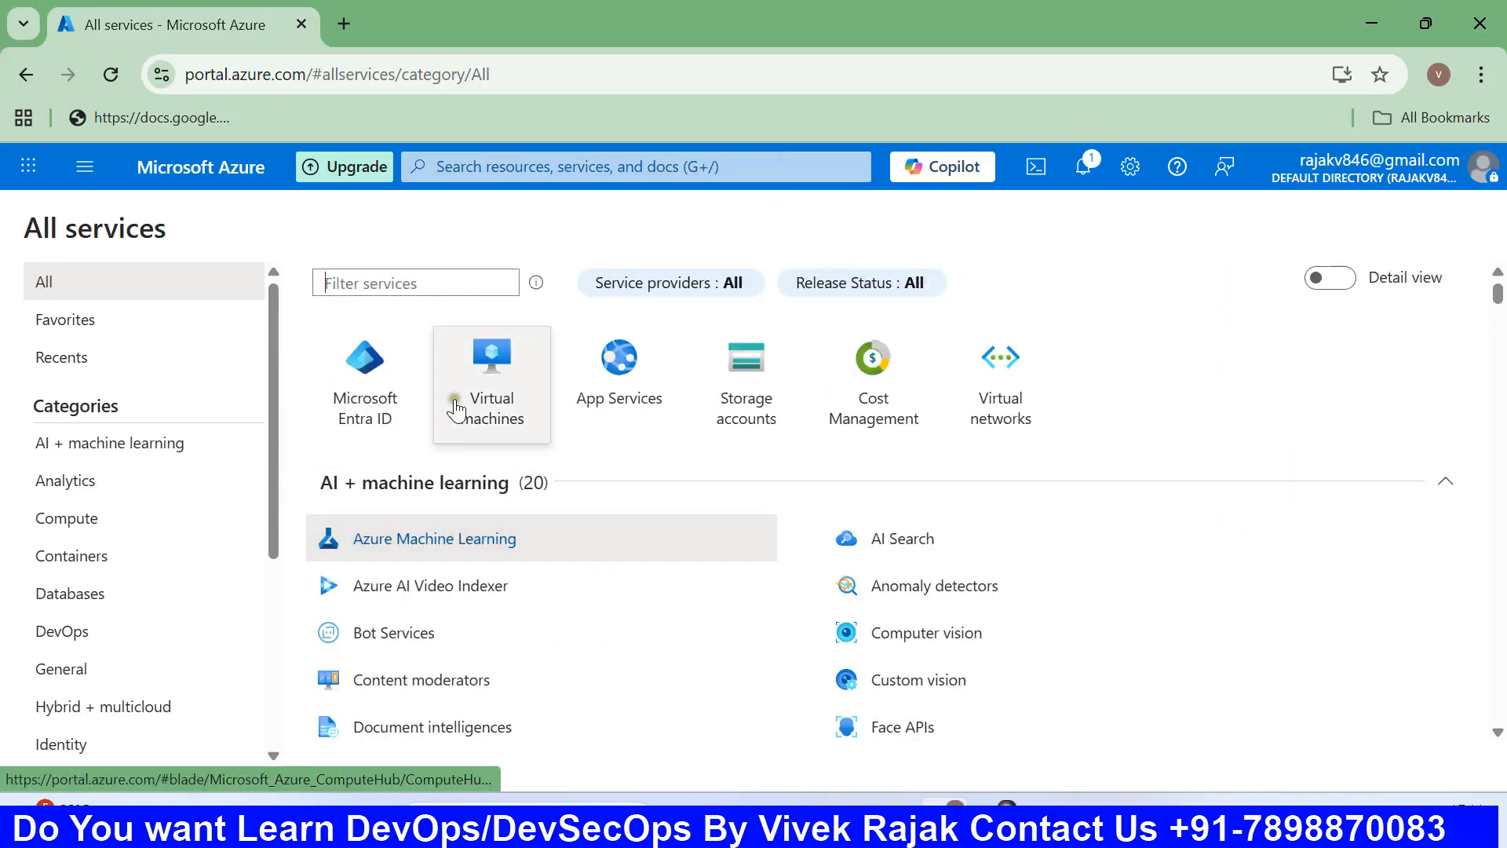
{"action": "left_click", "coordinate": [457, 404]}
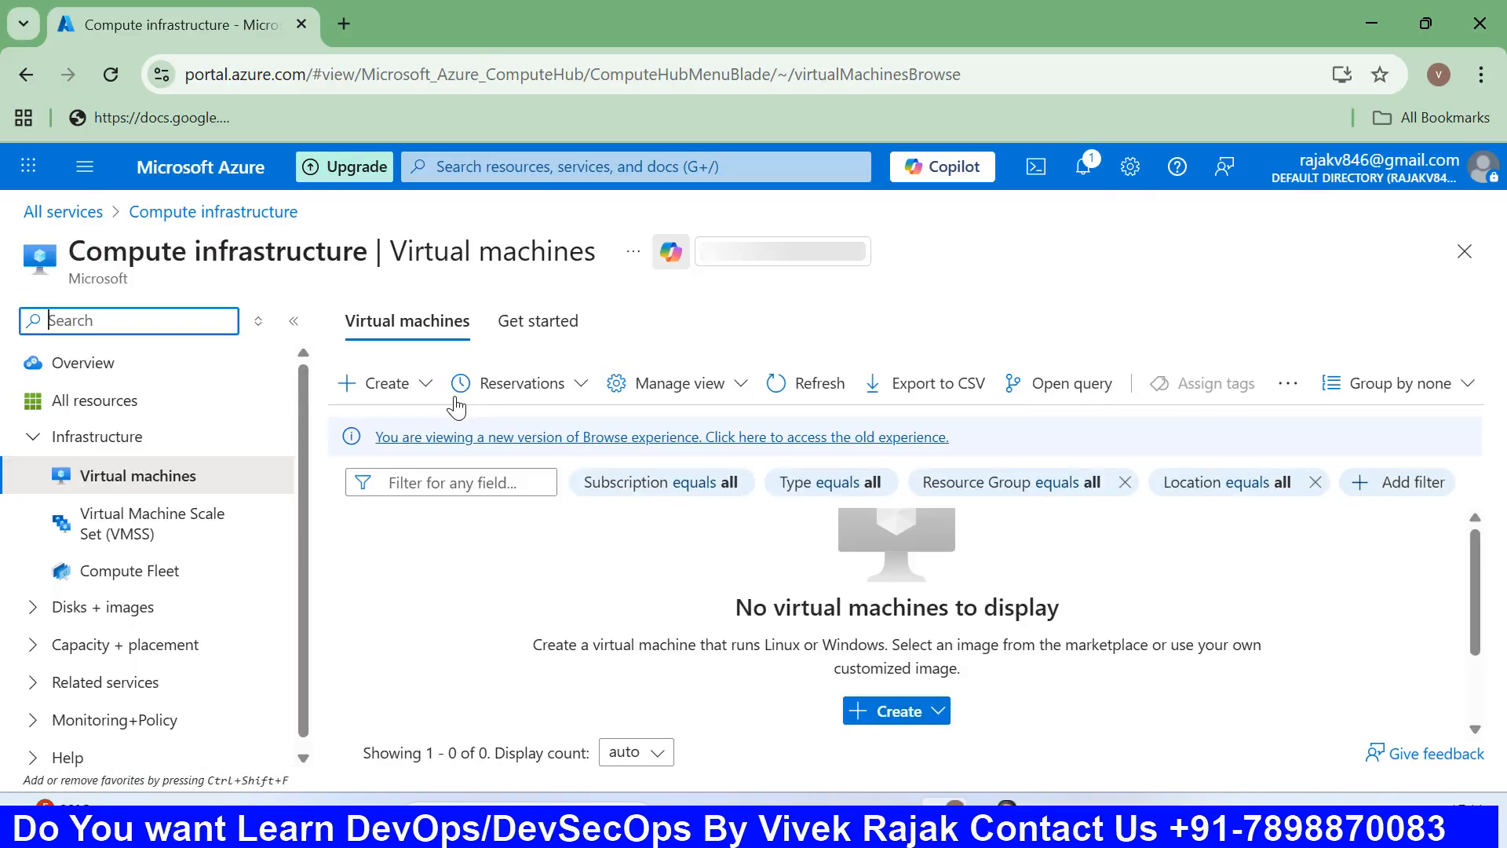
{"action": "left_click", "coordinate": [365, 384]}
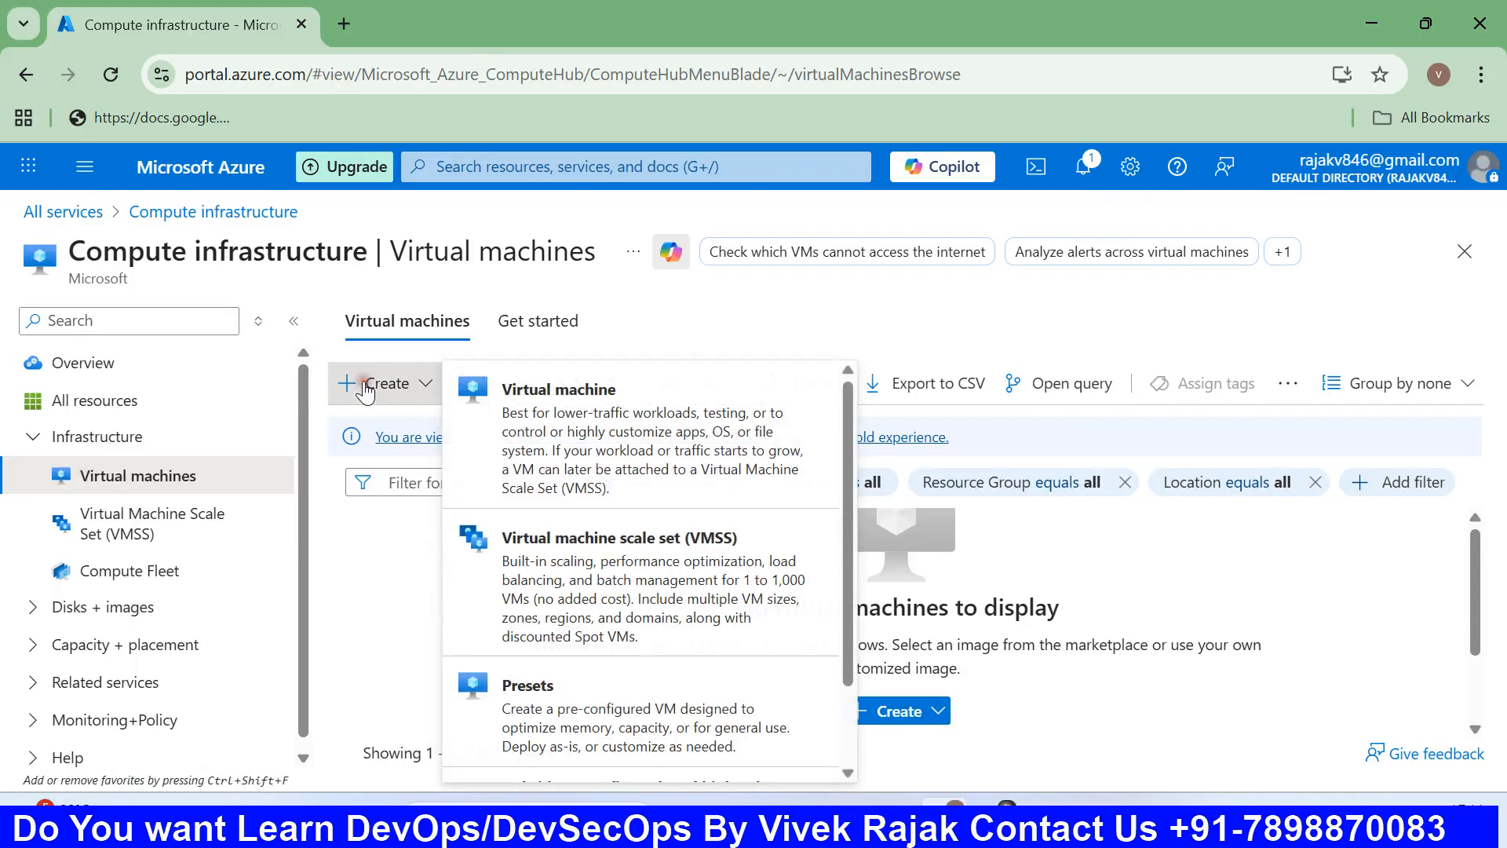
{"action": "left_click", "coordinate": [571, 431]}
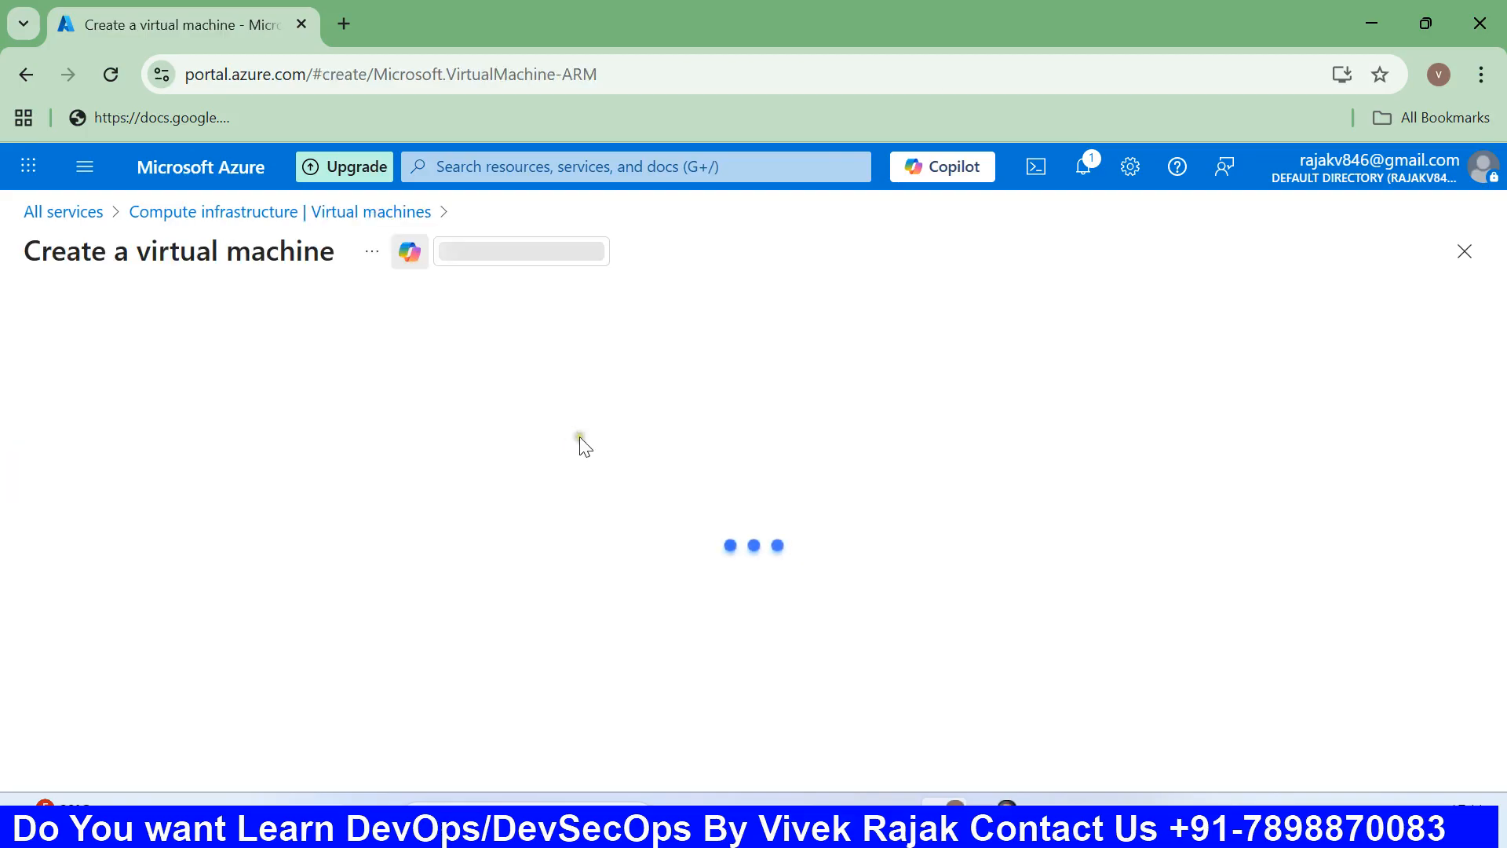
{"action": "scroll", "coordinate": [585, 446], "scroll_direction": "down", "scroll_amount": 2}
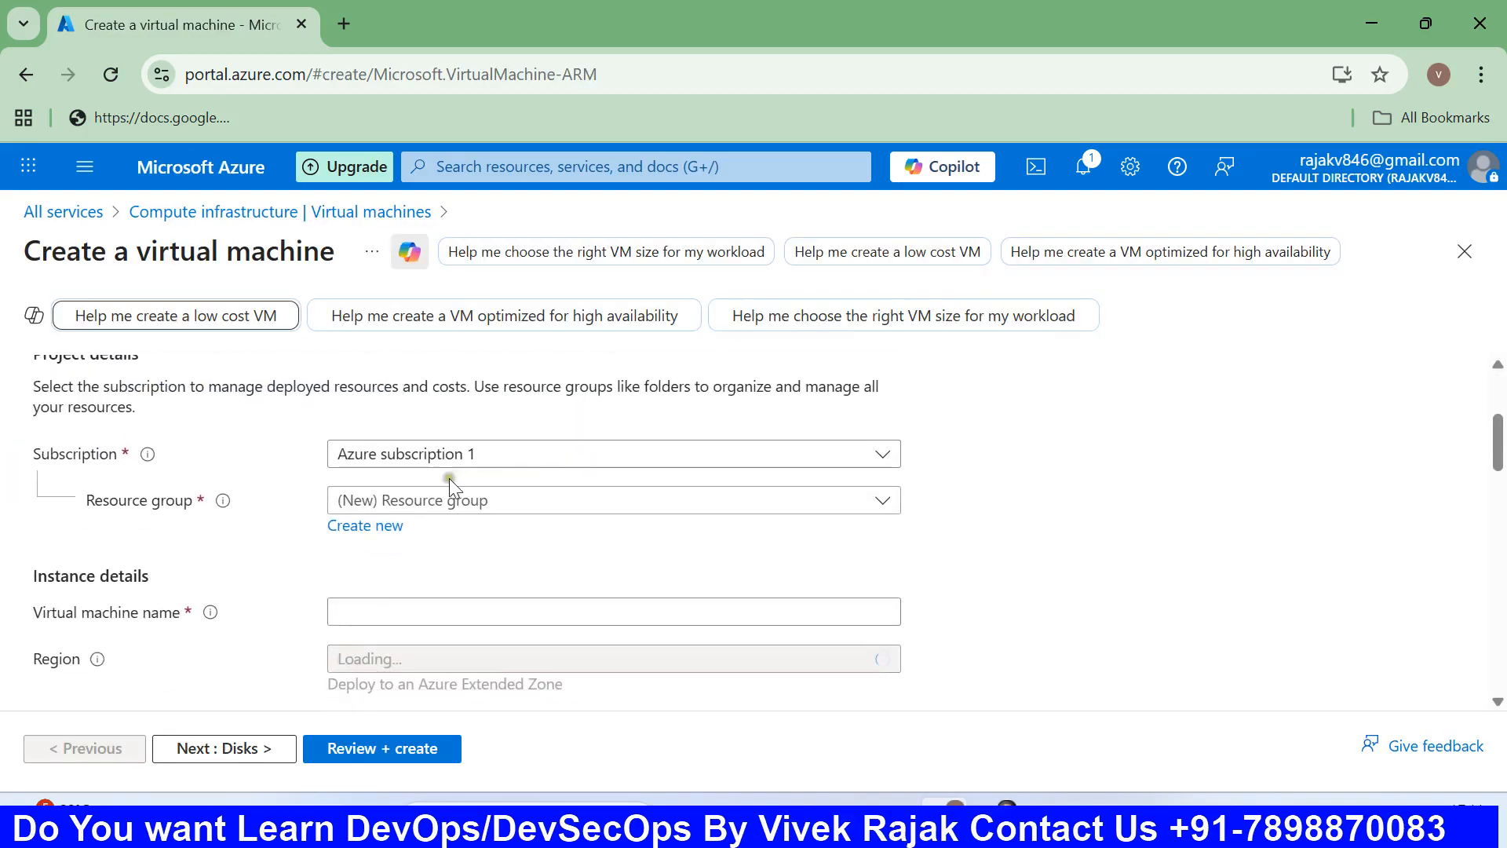
{"action": "left_click", "coordinate": [487, 500]}
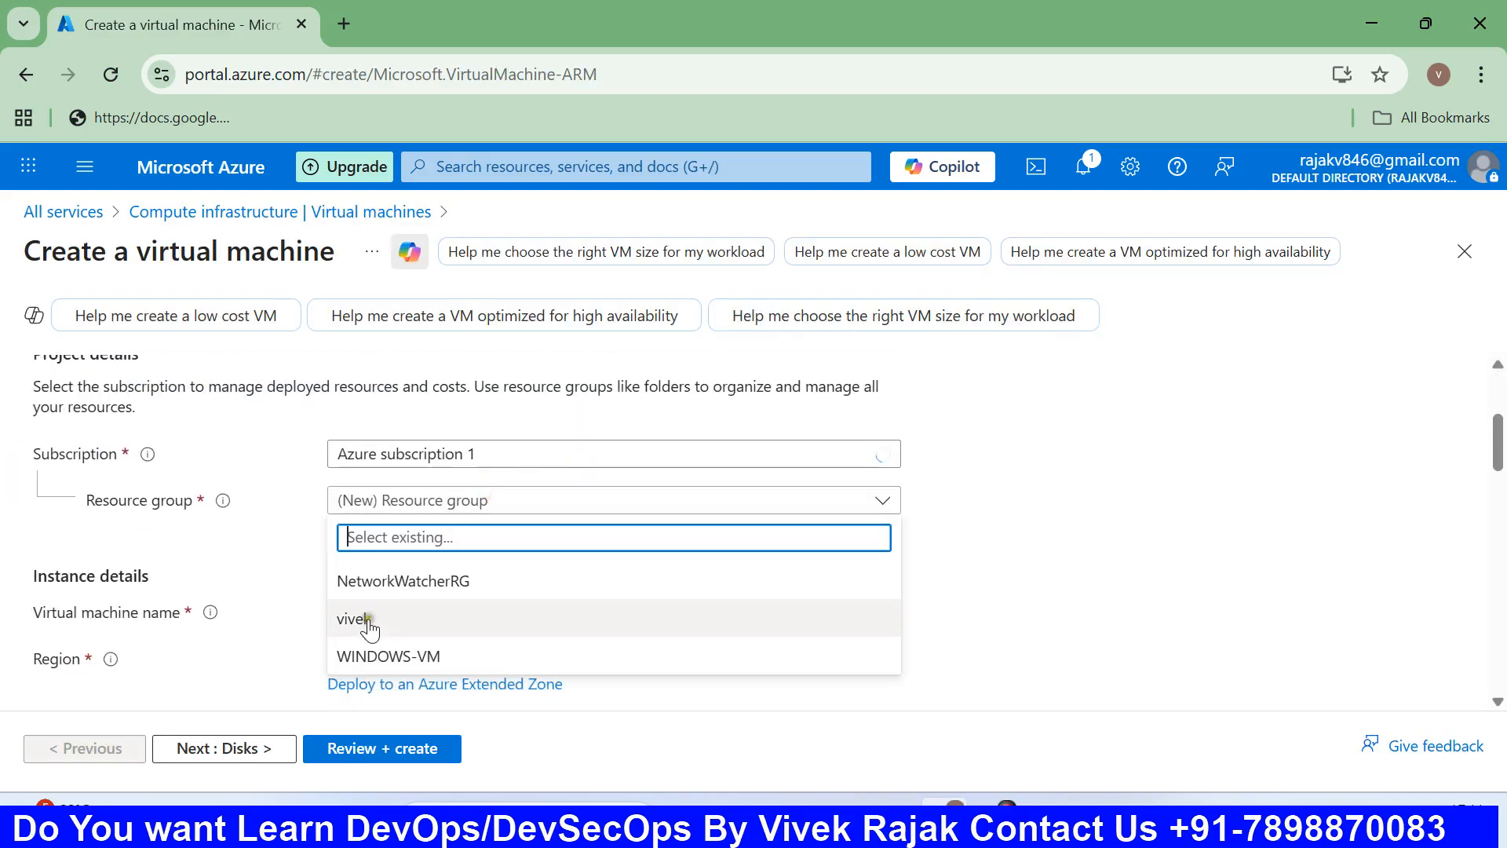
{"action": "left_click", "coordinate": [417, 658]}
{"action": "scroll", "coordinate": [456, 573], "scroll_direction": "down", "scroll_amount": 1}
{"action": "left_click", "coordinate": [425, 494]}
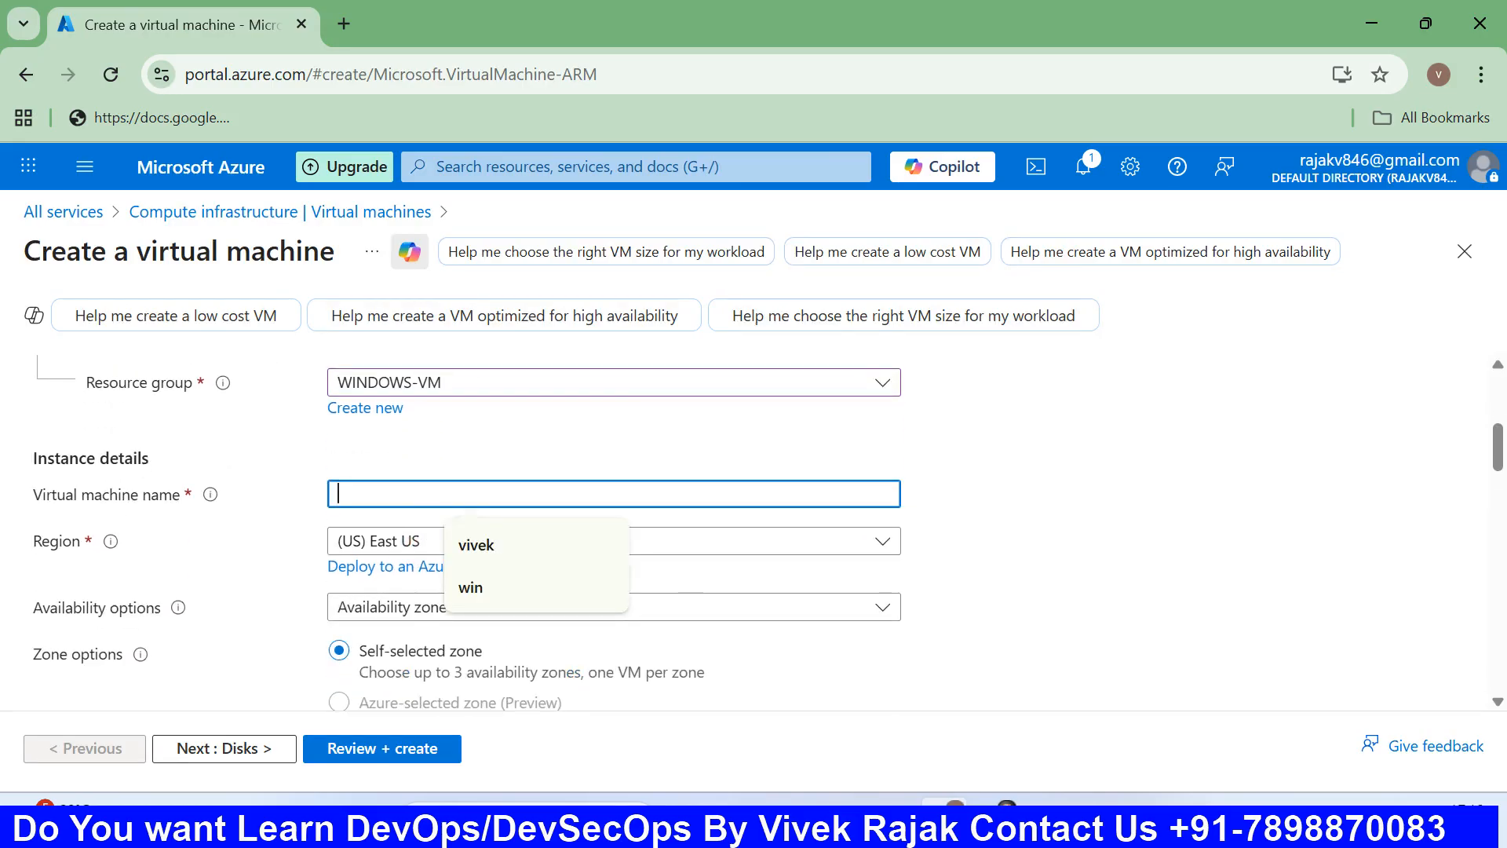
{"action": "type", "text": "VM-1"}
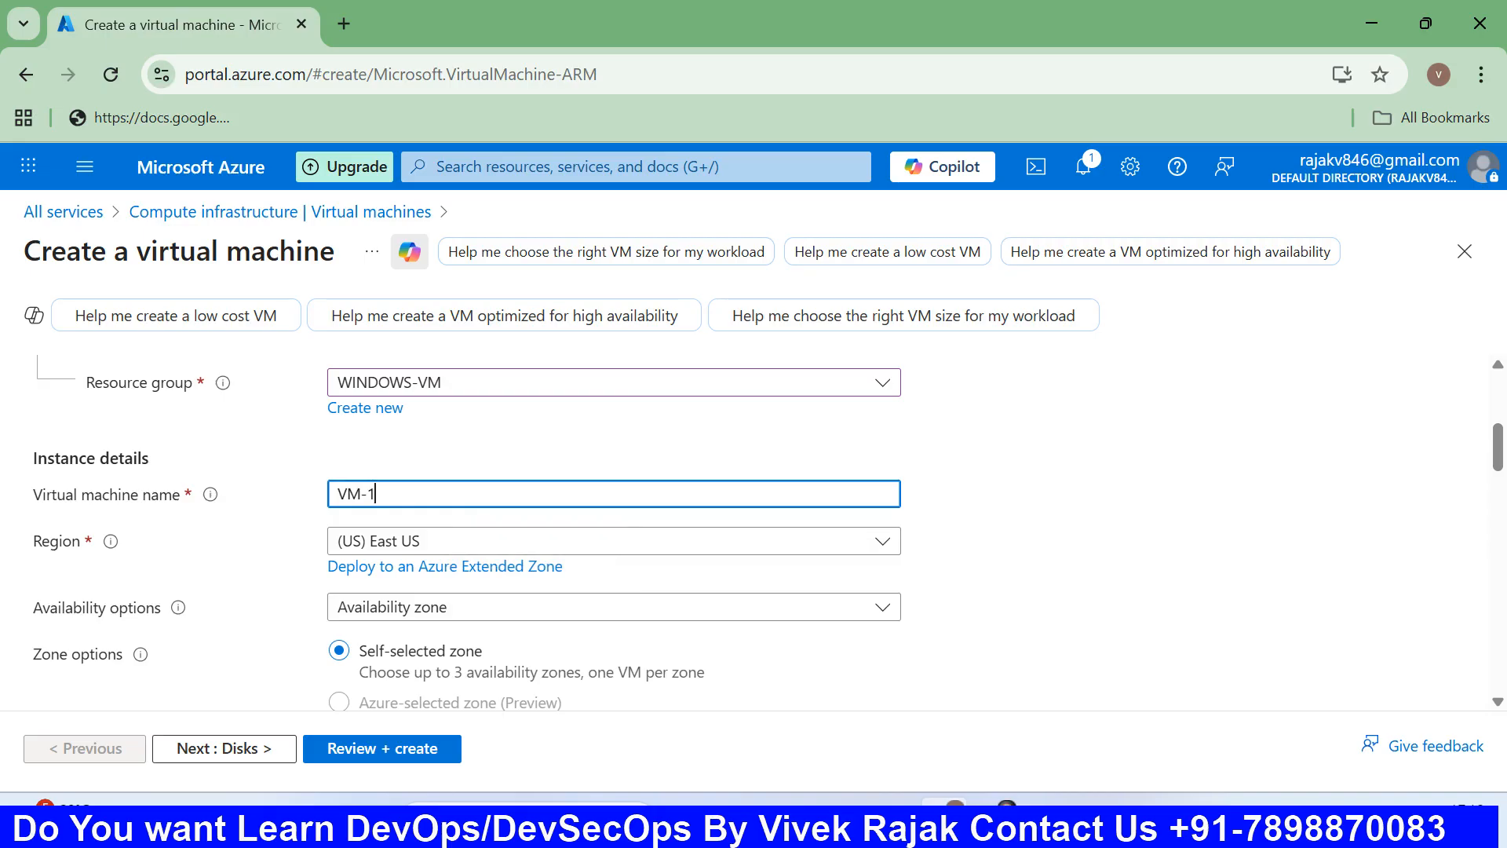
{"action": "scroll", "coordinate": [445, 530], "scroll_direction": "down", "scroll_amount": 1}
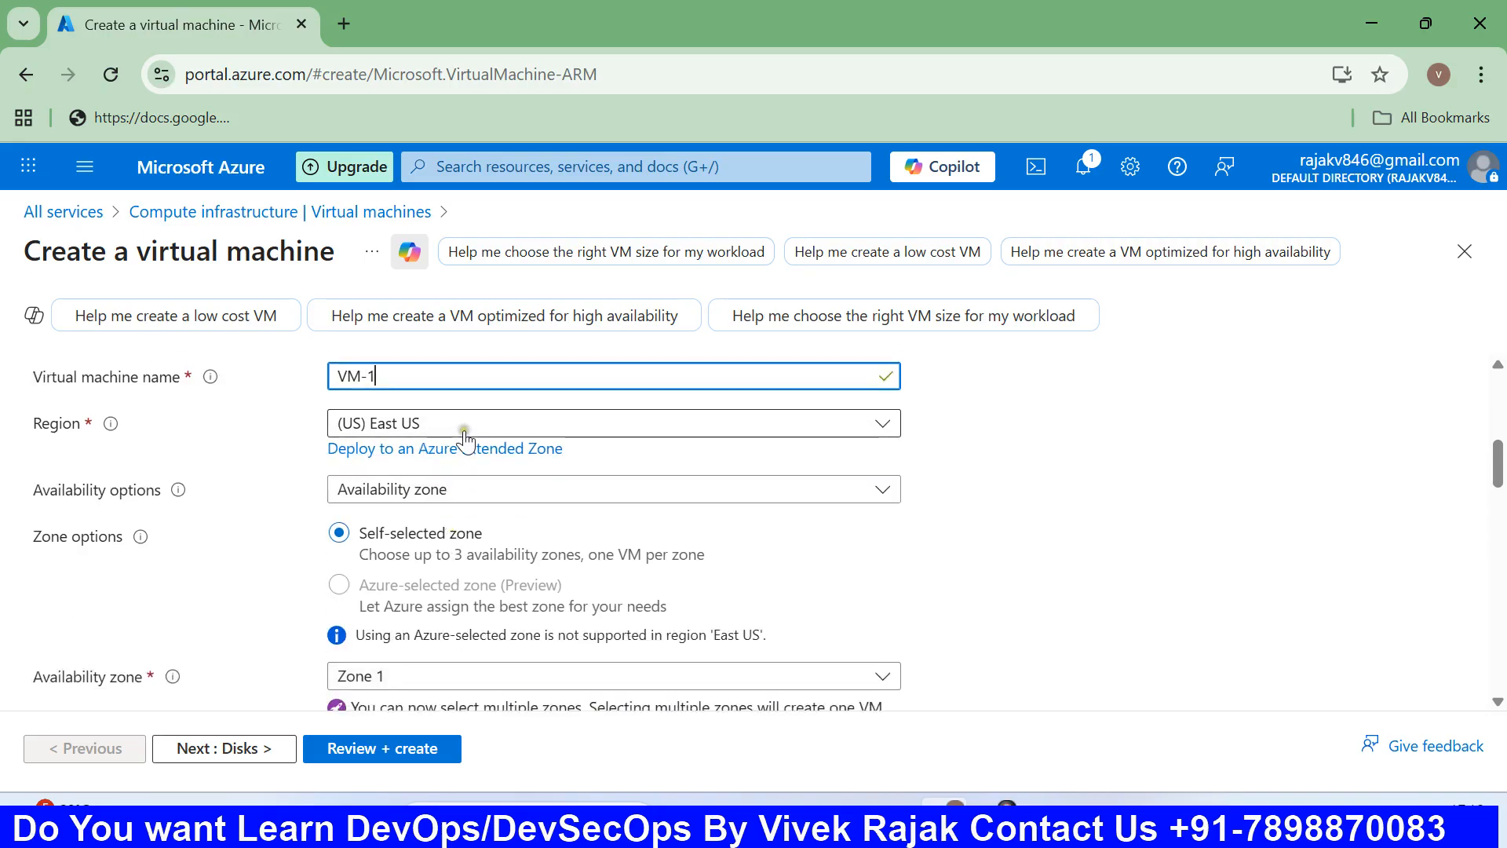
{"action": "scroll", "coordinate": [452, 495], "scroll_direction": "down", "scroll_amount": 1}
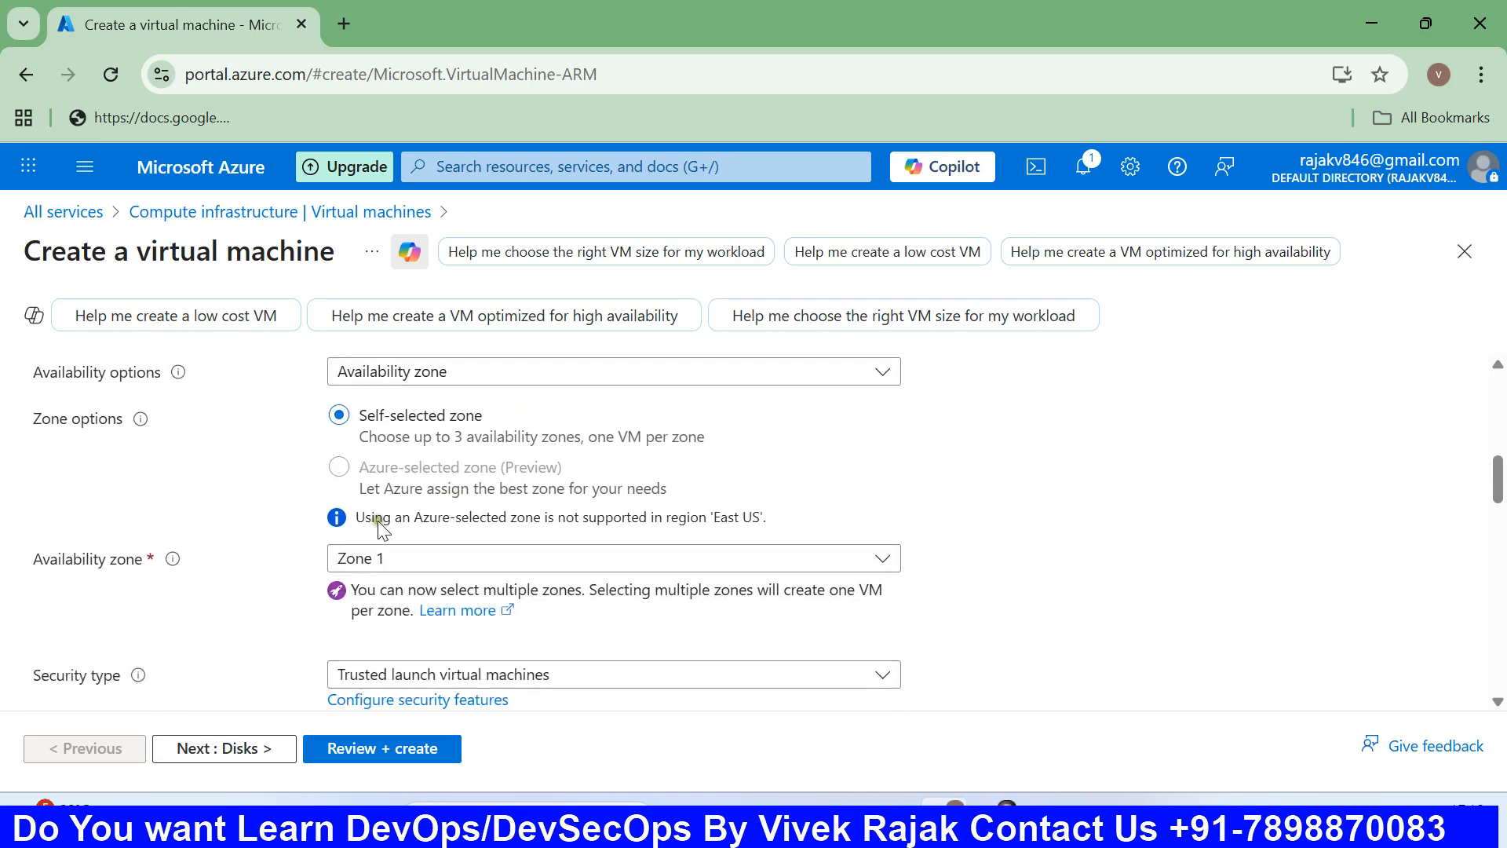
{"action": "scroll", "coordinate": [463, 554], "scroll_direction": "down", "scroll_amount": 2}
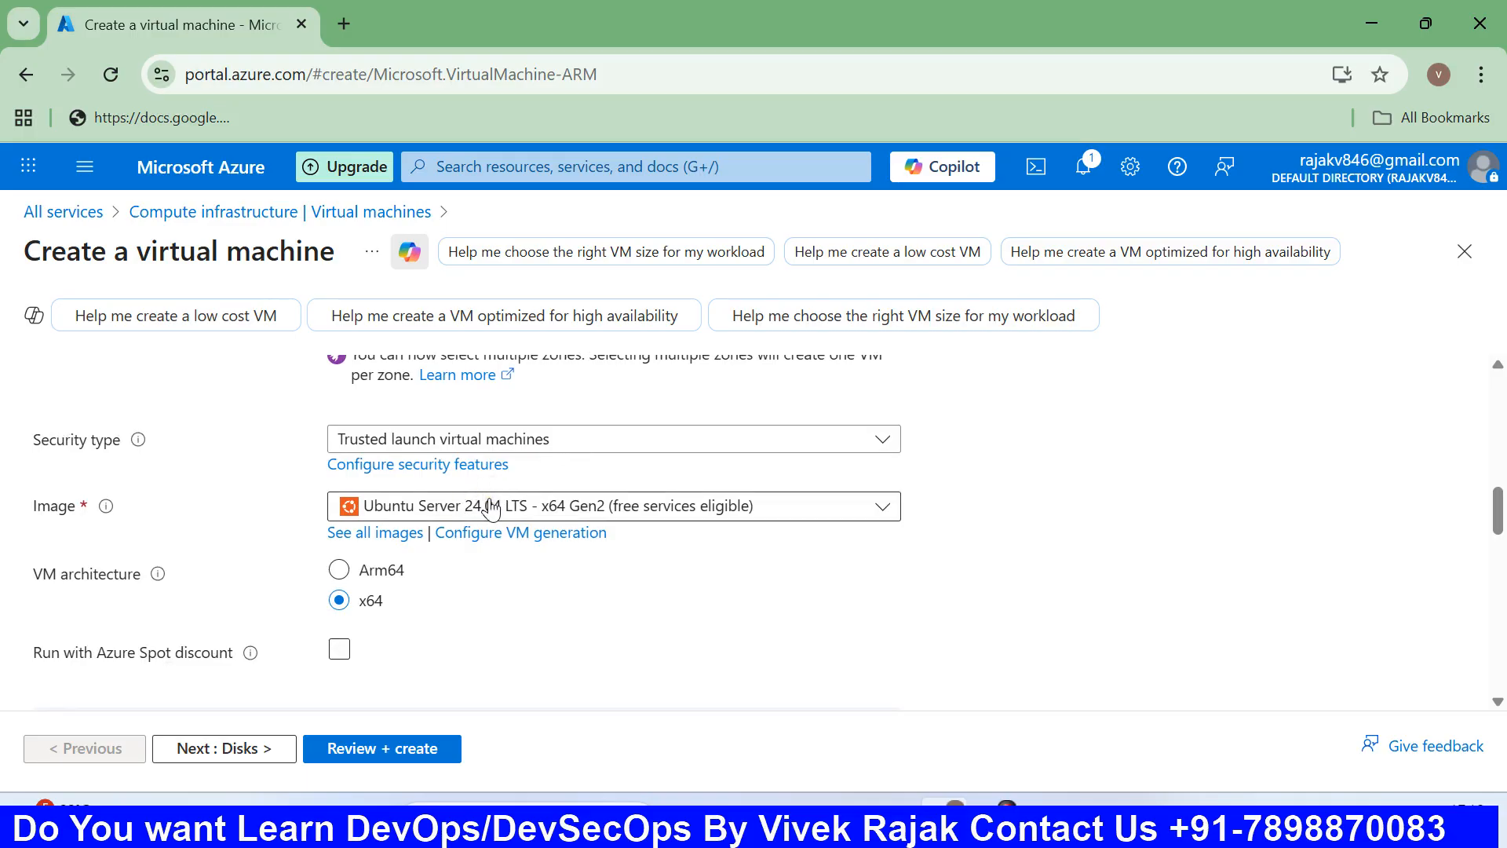
{"action": "scroll", "coordinate": [490, 507], "scroll_direction": "down", "scroll_amount": 1}
{"action": "scroll", "coordinate": [487, 508], "scroll_direction": "up", "scroll_amount": 1}
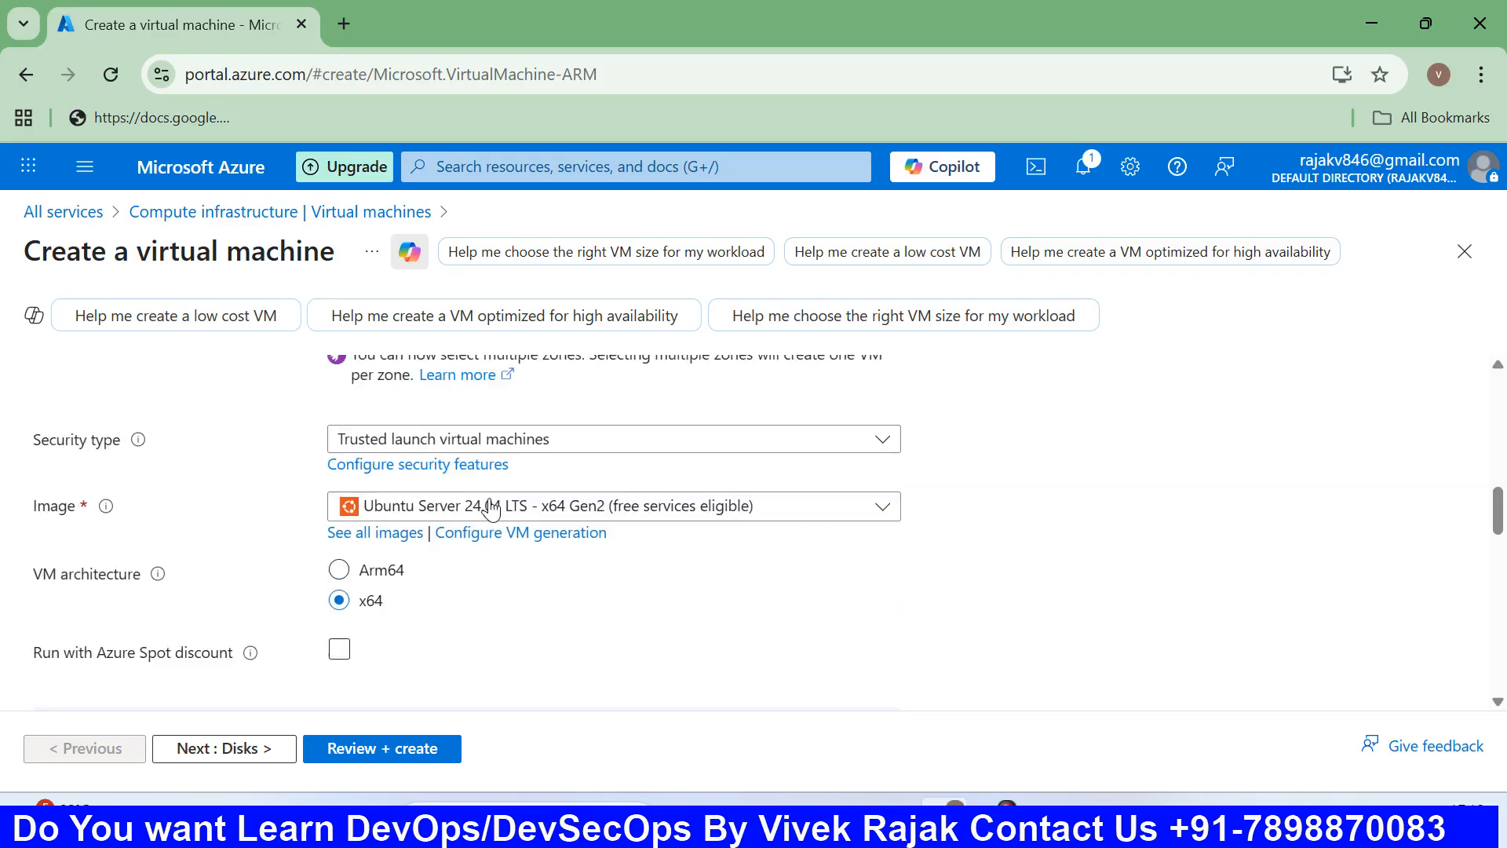
Replace Ubuntu with Windows Server 2025 Datacenter - x64 Gen2 from the Image list's Recently used.
{"action": "left_click", "coordinate": [643, 507]}
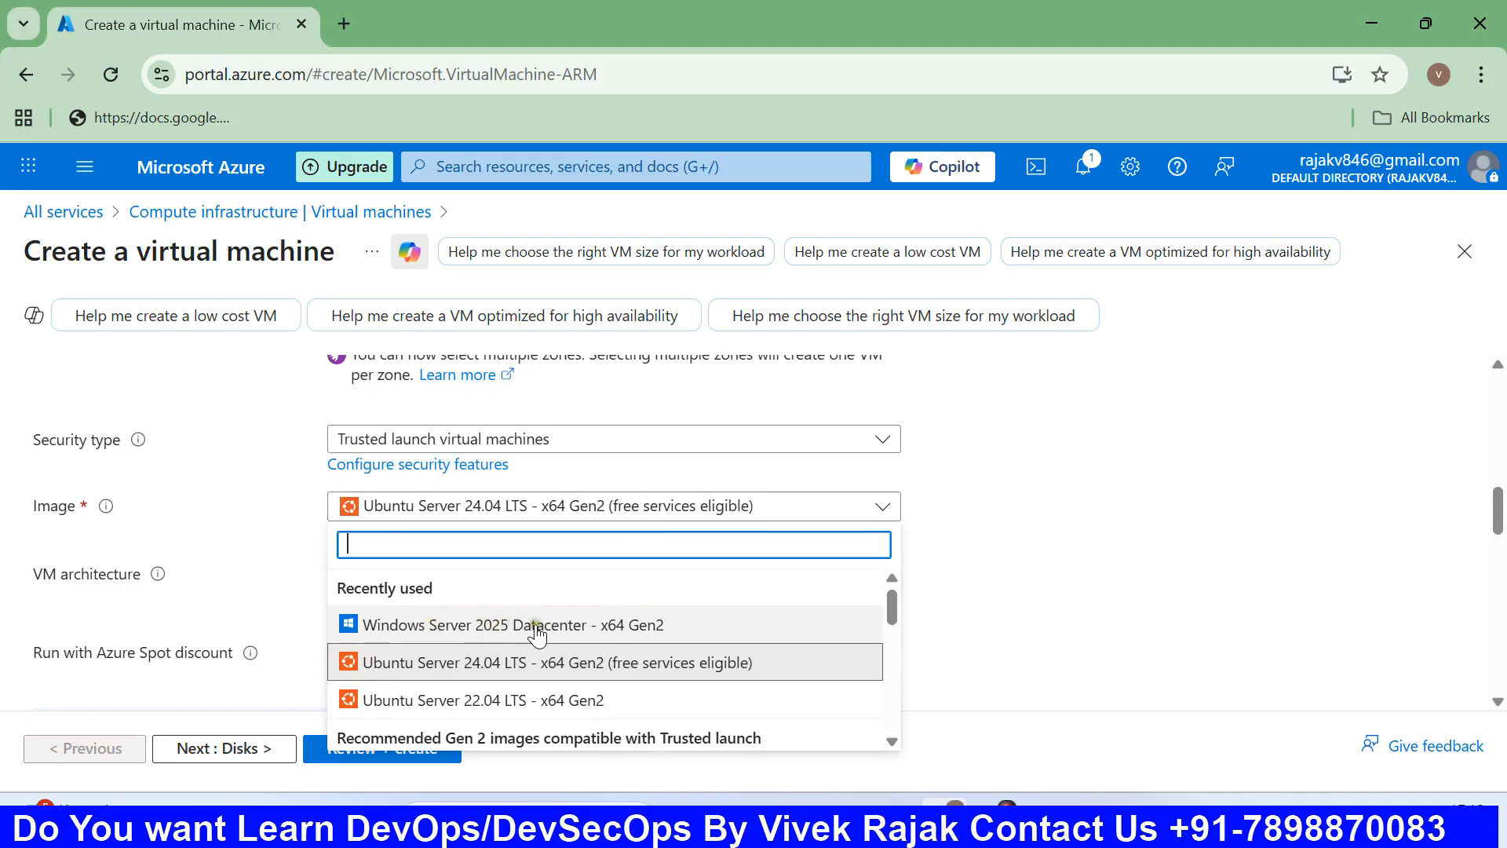
{"action": "scroll", "coordinate": [522, 629], "scroll_direction": "down", "scroll_amount": 5}
{"action": "scroll", "coordinate": [533, 628], "scroll_direction": "down", "scroll_amount": 1}
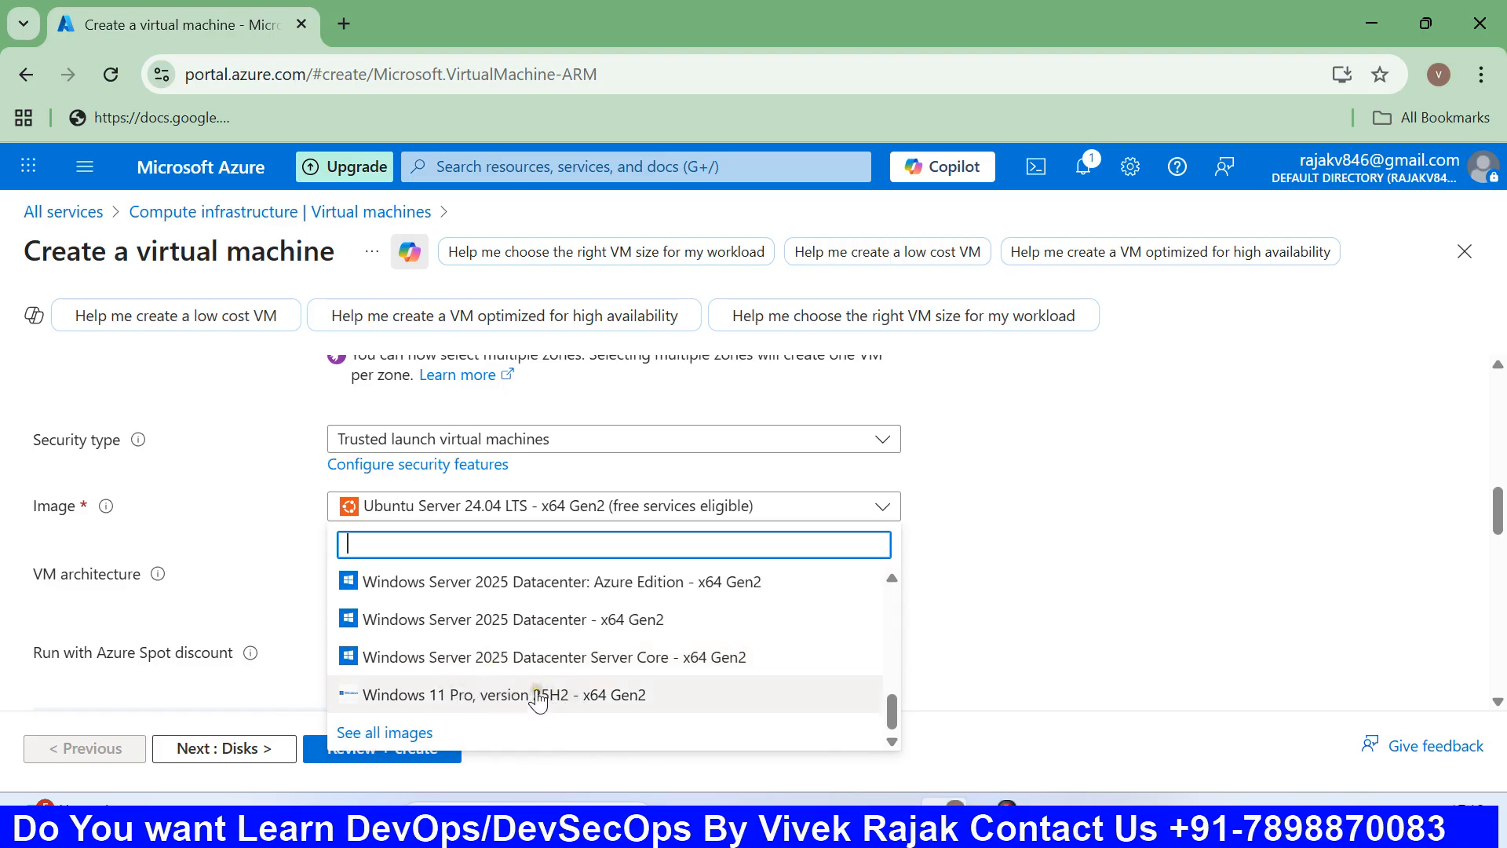
{"action": "scroll", "coordinate": [541, 699], "scroll_direction": "up", "scroll_amount": 3}
{"action": "scroll", "coordinate": [532, 671], "scroll_direction": "up", "scroll_amount": 5}
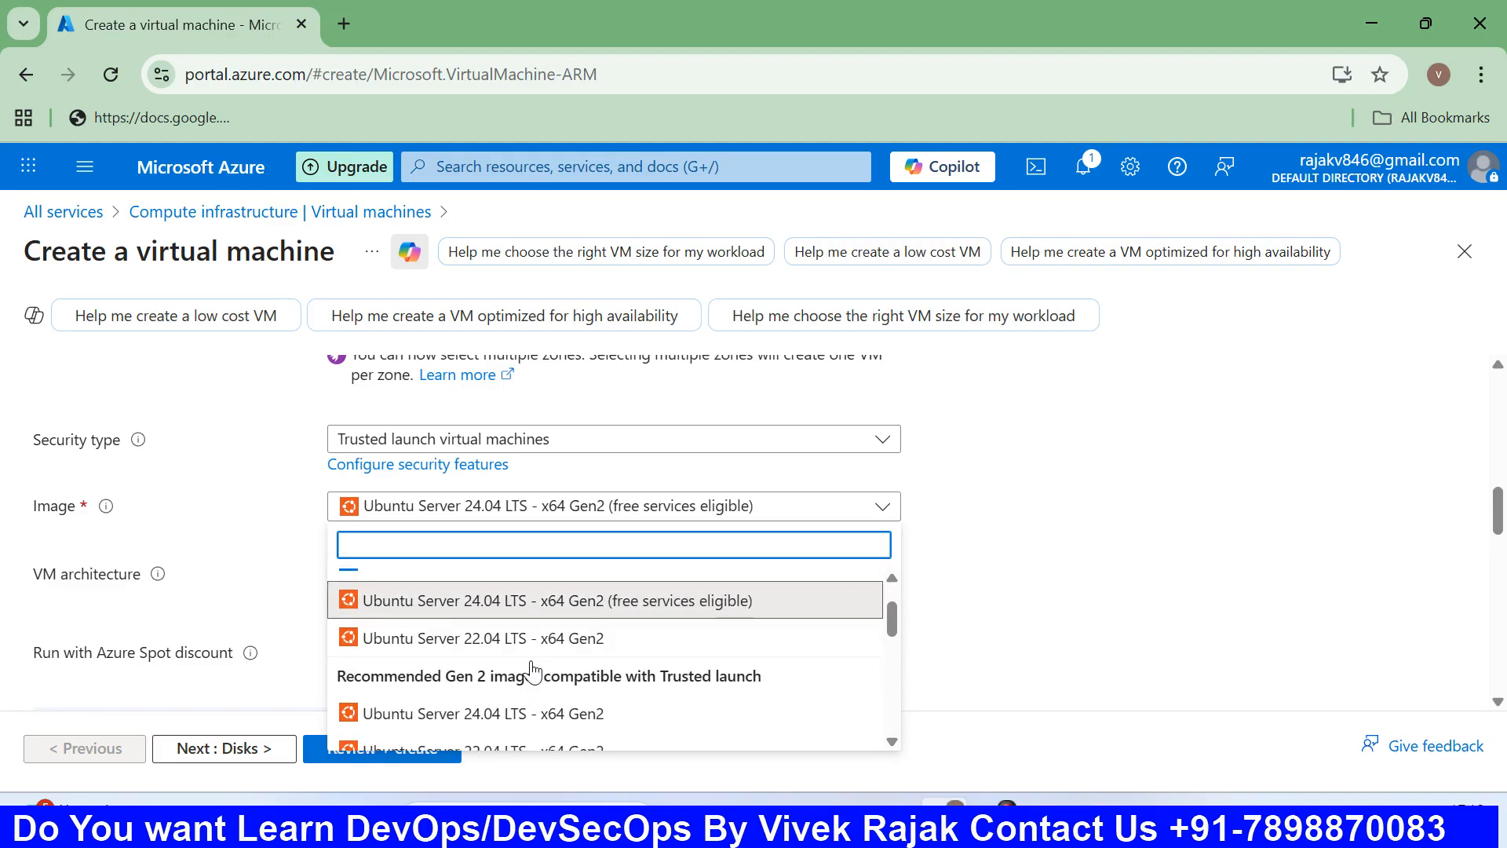
{"action": "left_click", "coordinate": [520, 628]}
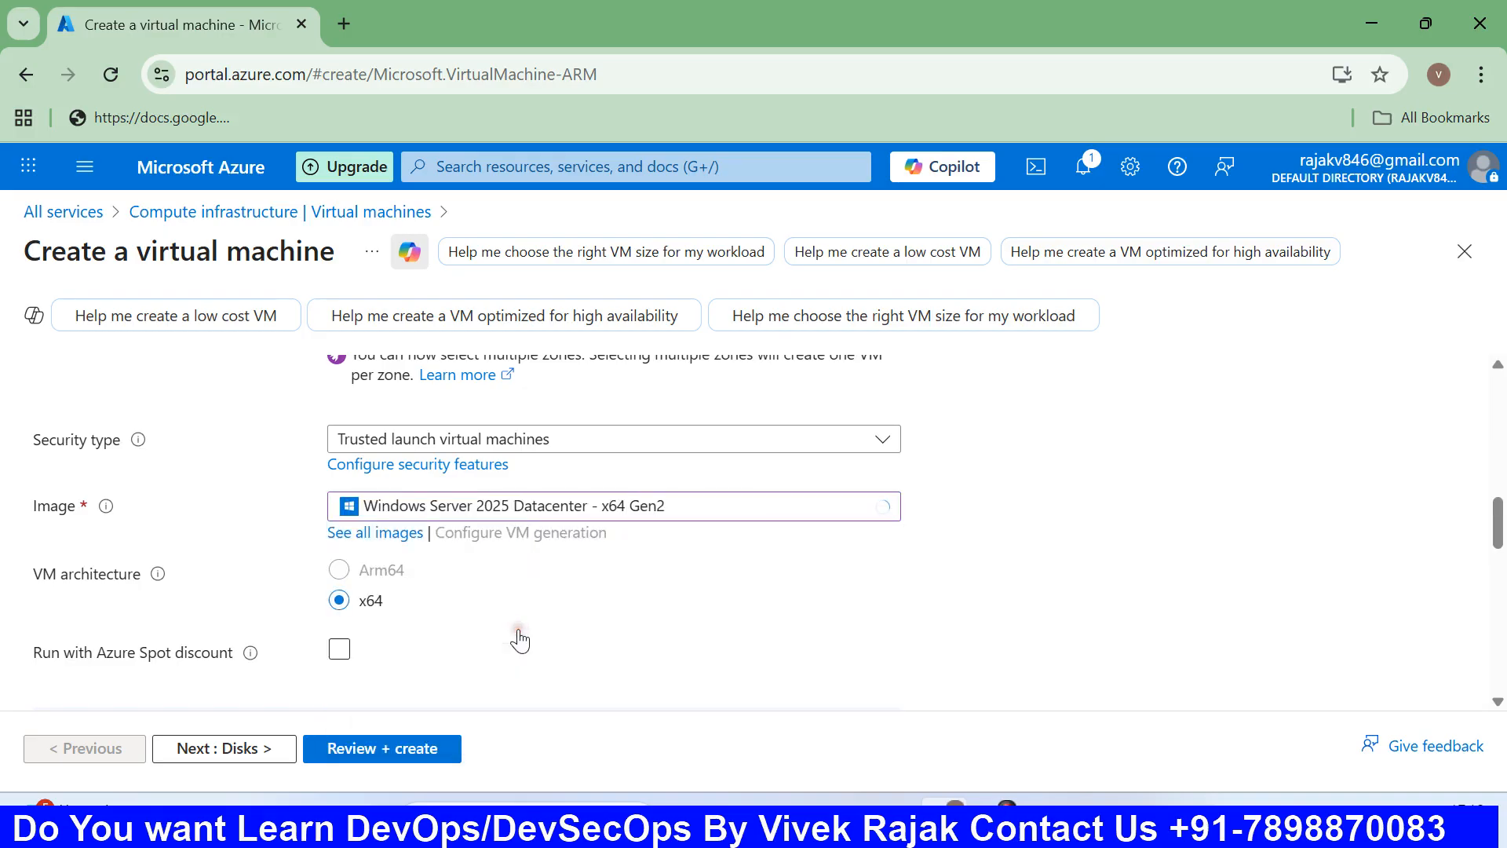
{"action": "scroll", "coordinate": [539, 619], "scroll_direction": "down", "scroll_amount": 2}
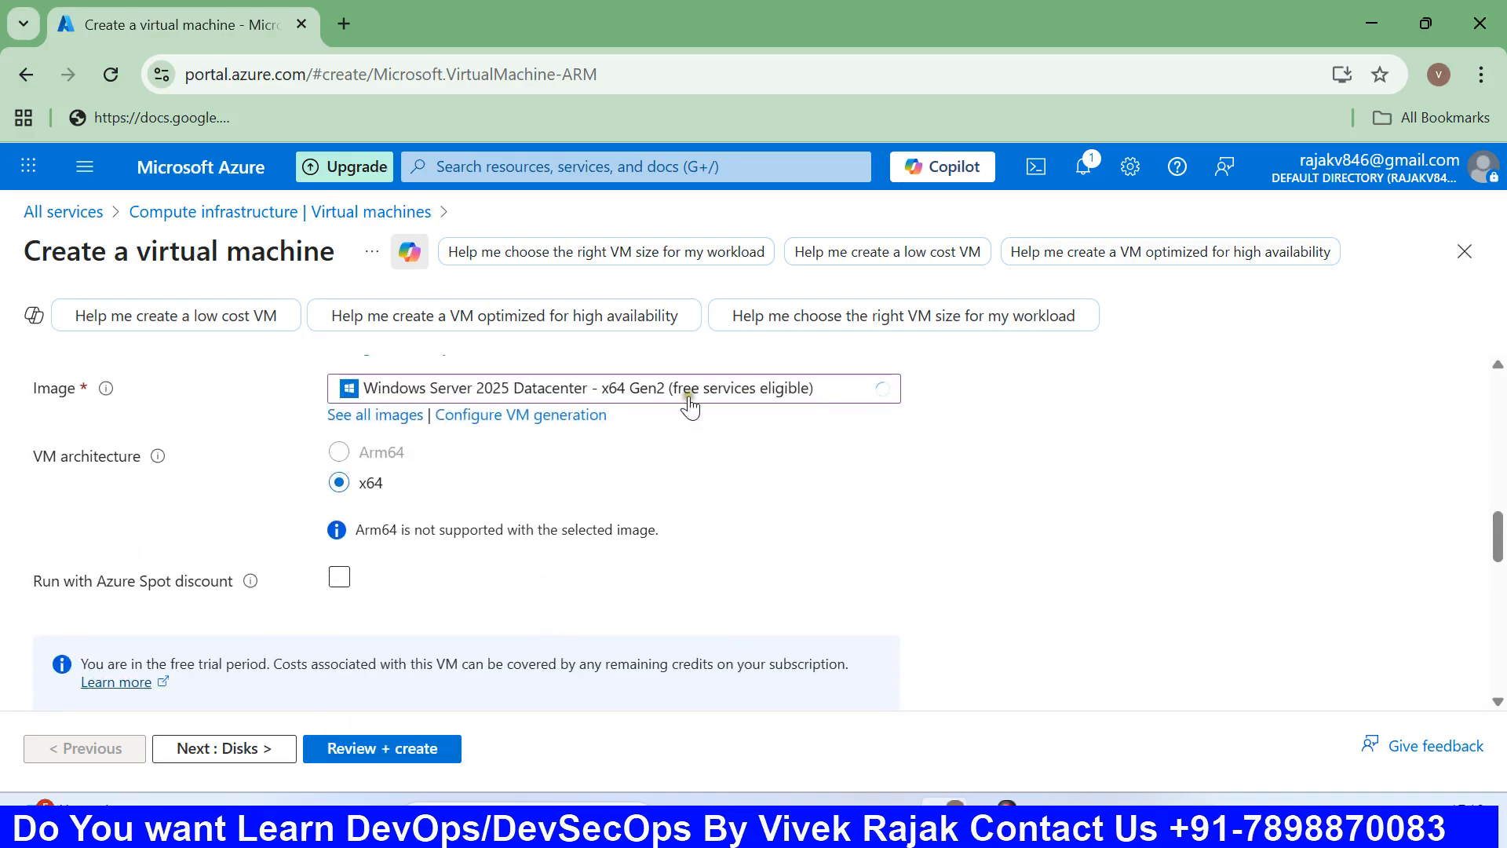
{"action": "scroll", "coordinate": [565, 499], "scroll_direction": "down", "scroll_amount": 2}
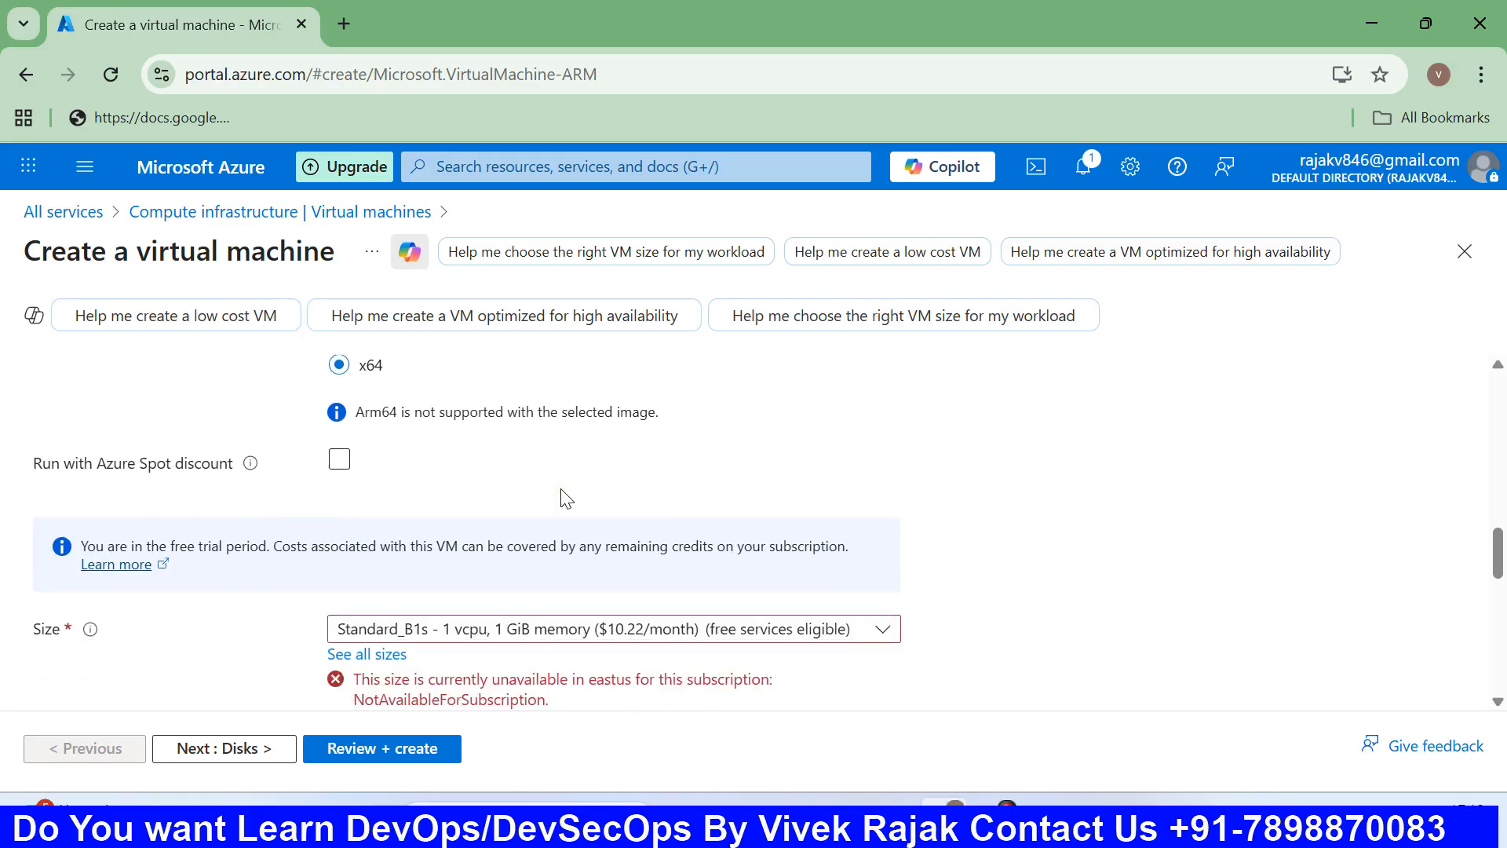
{"action": "scroll", "coordinate": [565, 499], "scroll_direction": "up", "scroll_amount": 2}
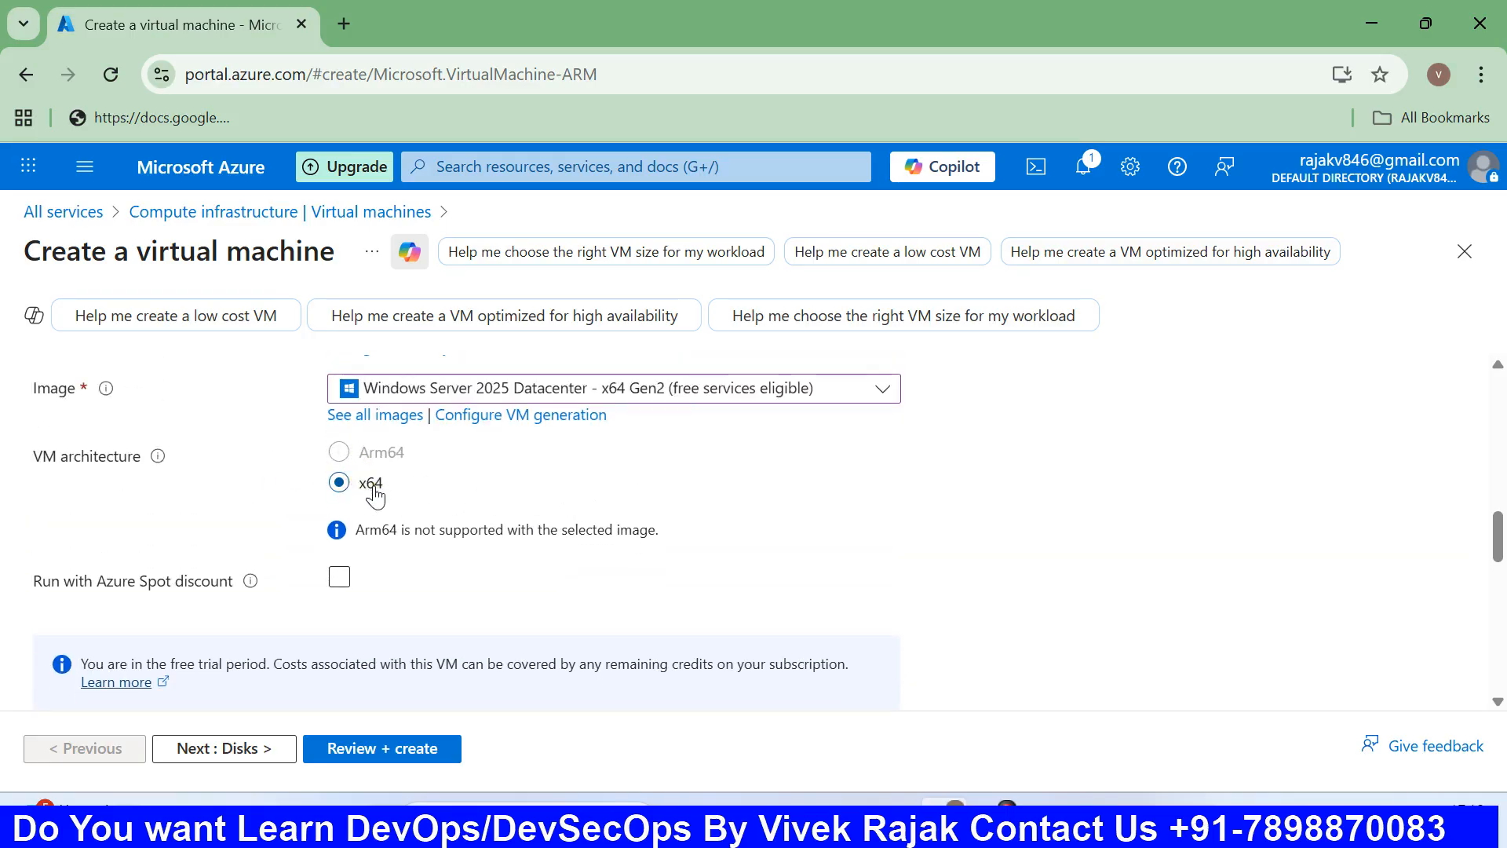
{"action": "scroll", "coordinate": [375, 495], "scroll_direction": "down", "scroll_amount": 1}
{"action": "scroll", "coordinate": [375, 496], "scroll_direction": "down", "scroll_amount": 1}
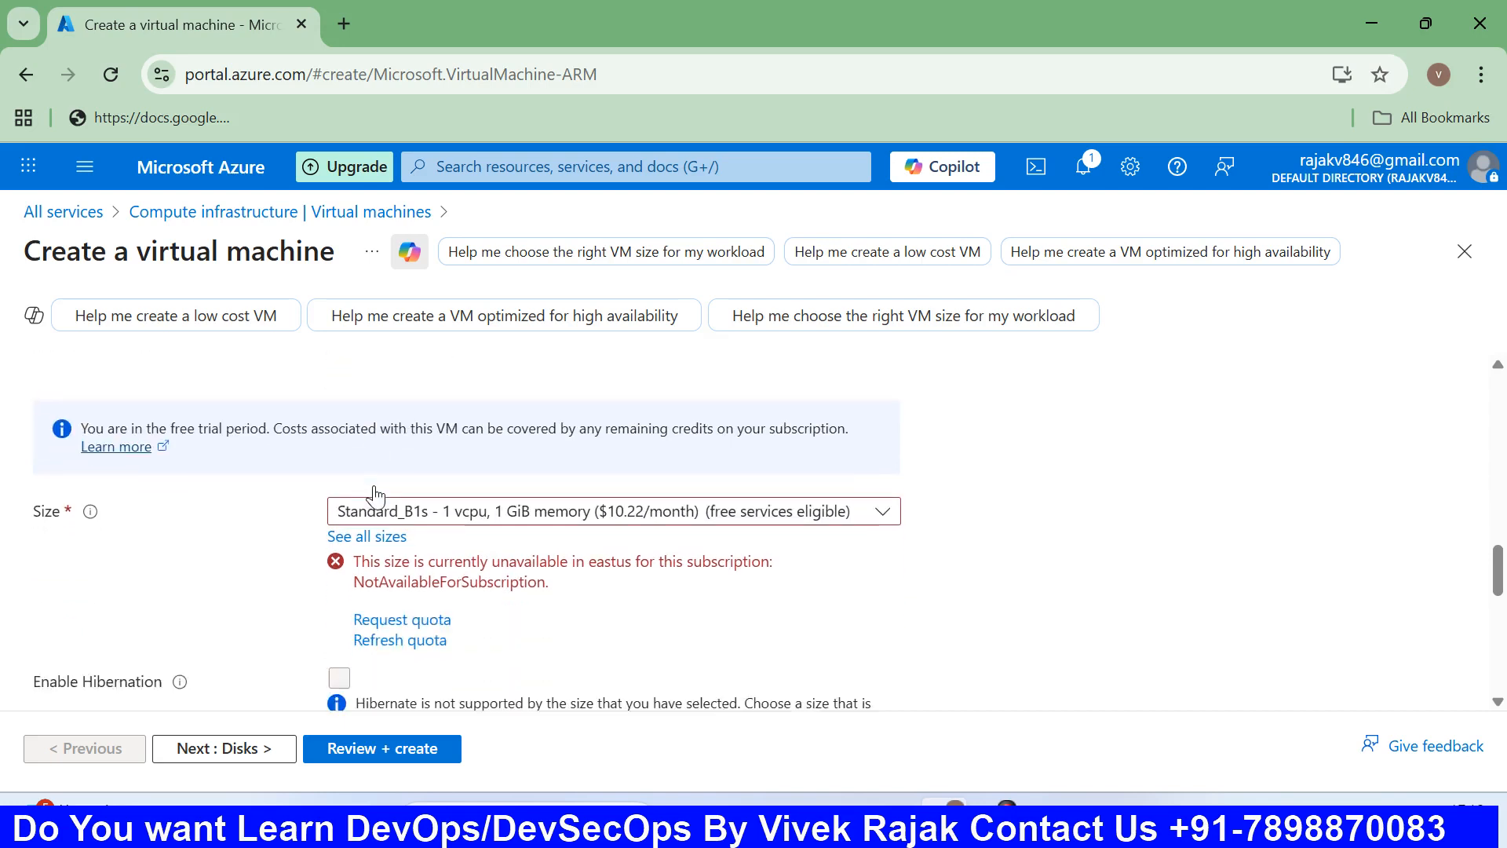
Pick size Standard_DC1ds_v3 (1 vcpu, 8 GiB memory, $116.07/month).
{"action": "left_click", "coordinate": [776, 514]}
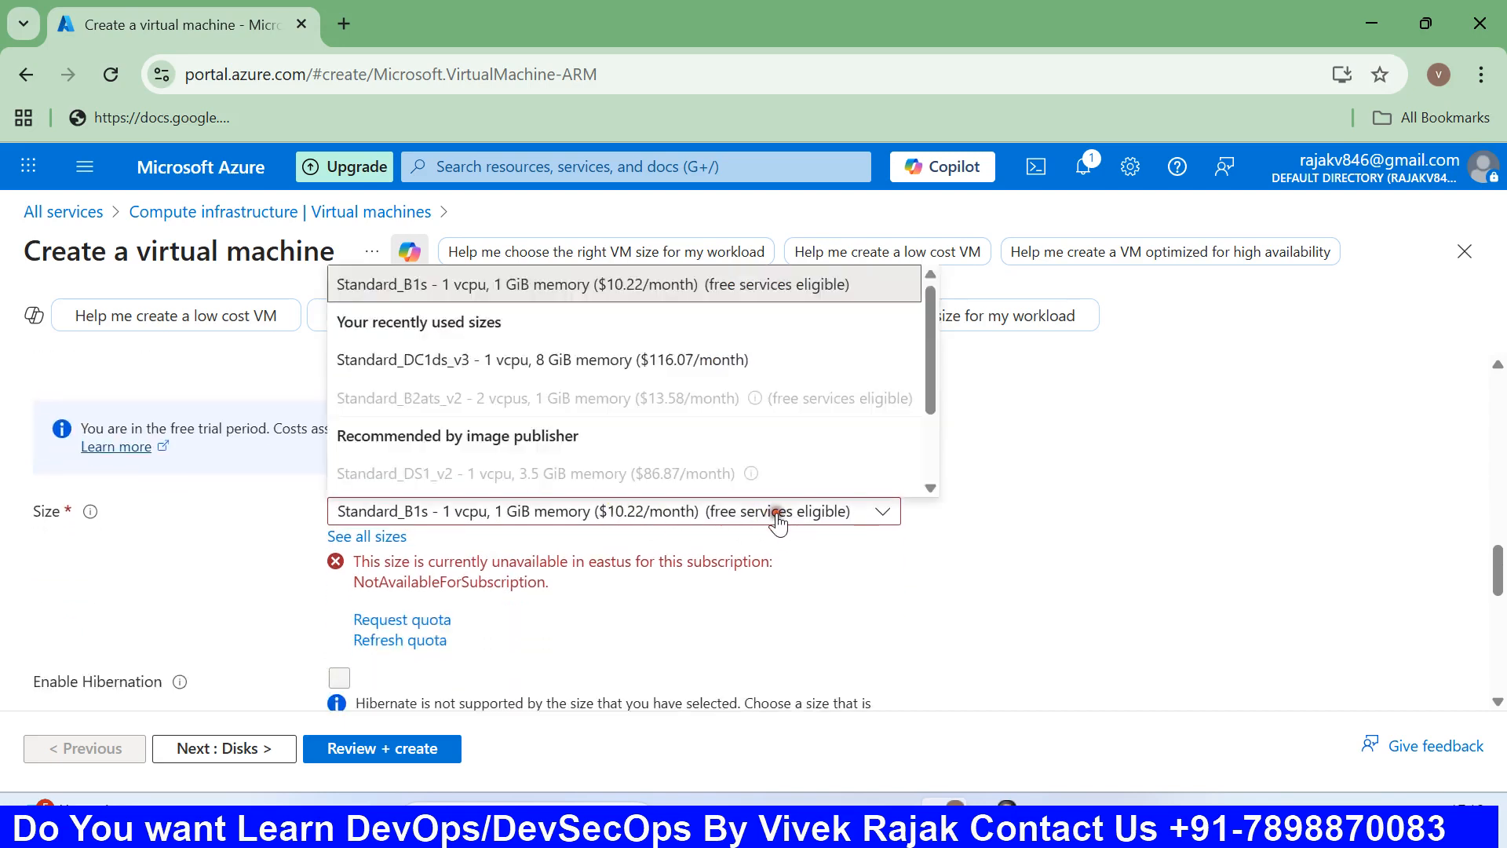
{"action": "left_click", "coordinate": [489, 366]}
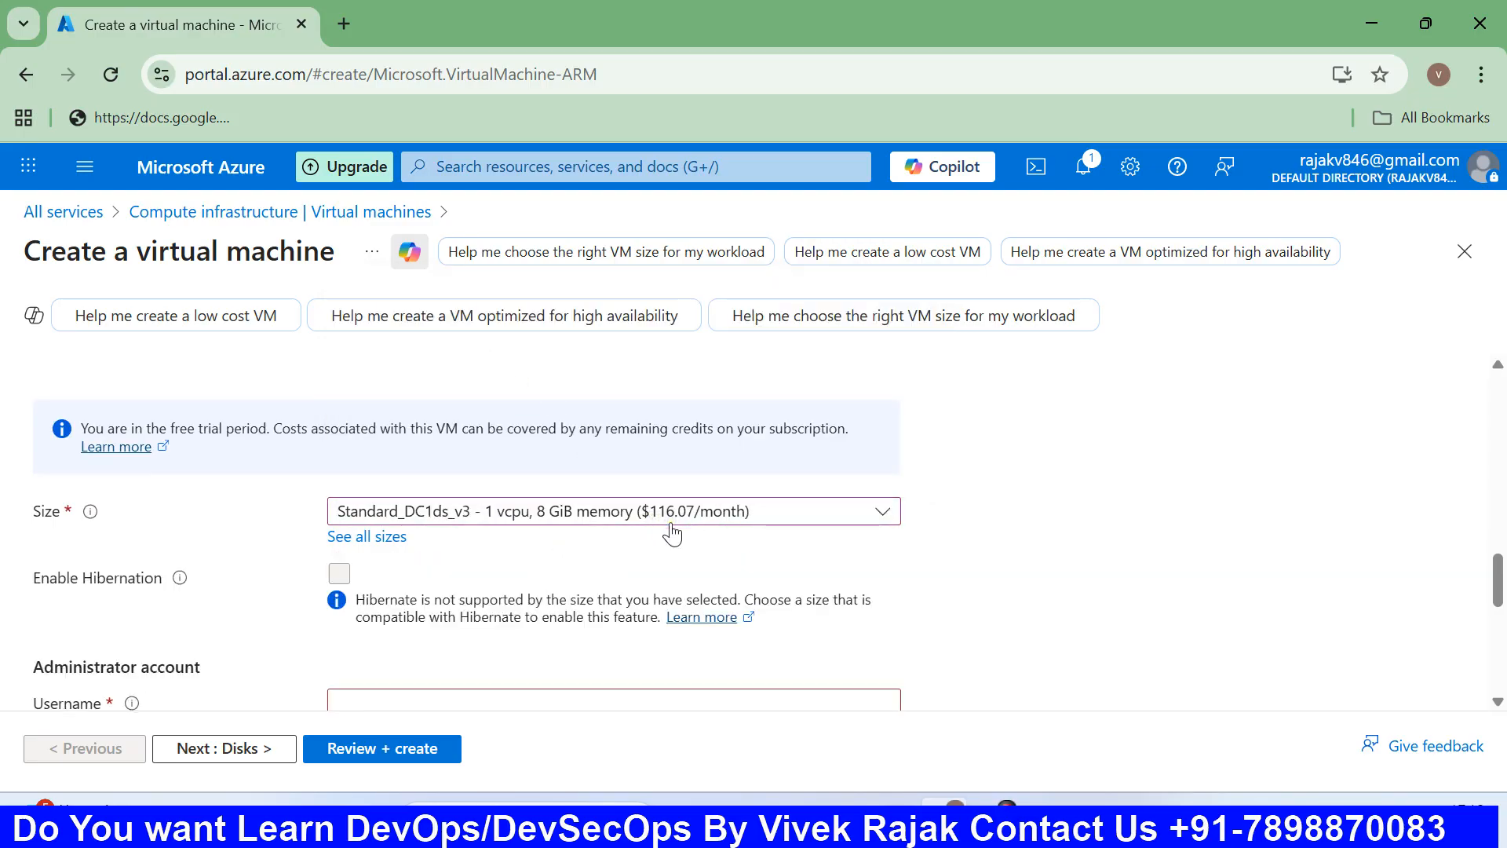
{"action": "scroll", "coordinate": [663, 553], "scroll_direction": "down", "scroll_amount": 3}
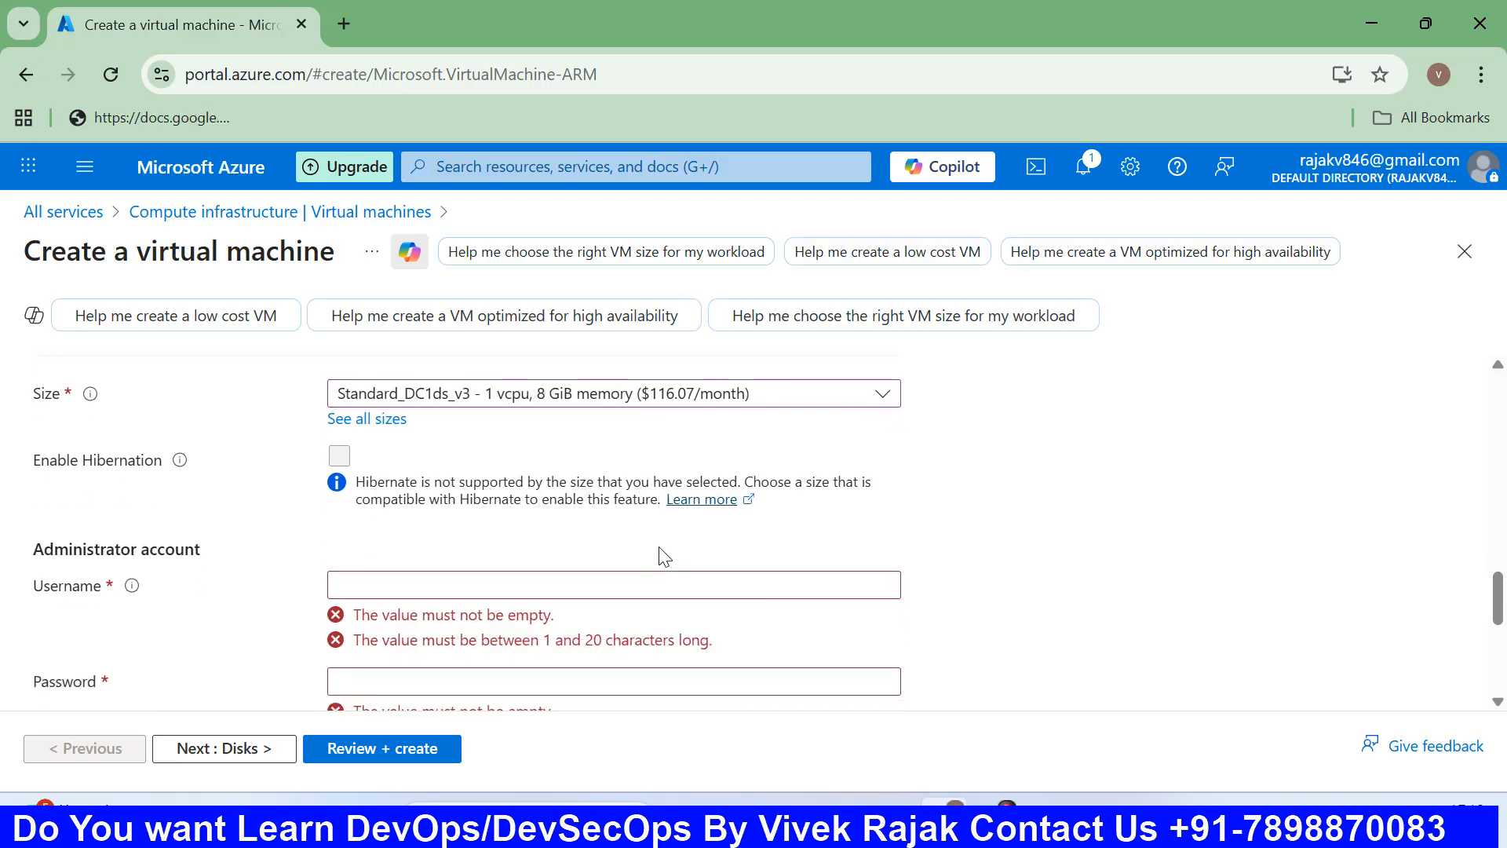
Enter the administrator account's username for the VM.
{"action": "scroll", "coordinate": [663, 554], "scroll_direction": "up", "scroll_amount": 1}
{"action": "scroll", "coordinate": [660, 553], "scroll_direction": "down", "scroll_amount": 2}
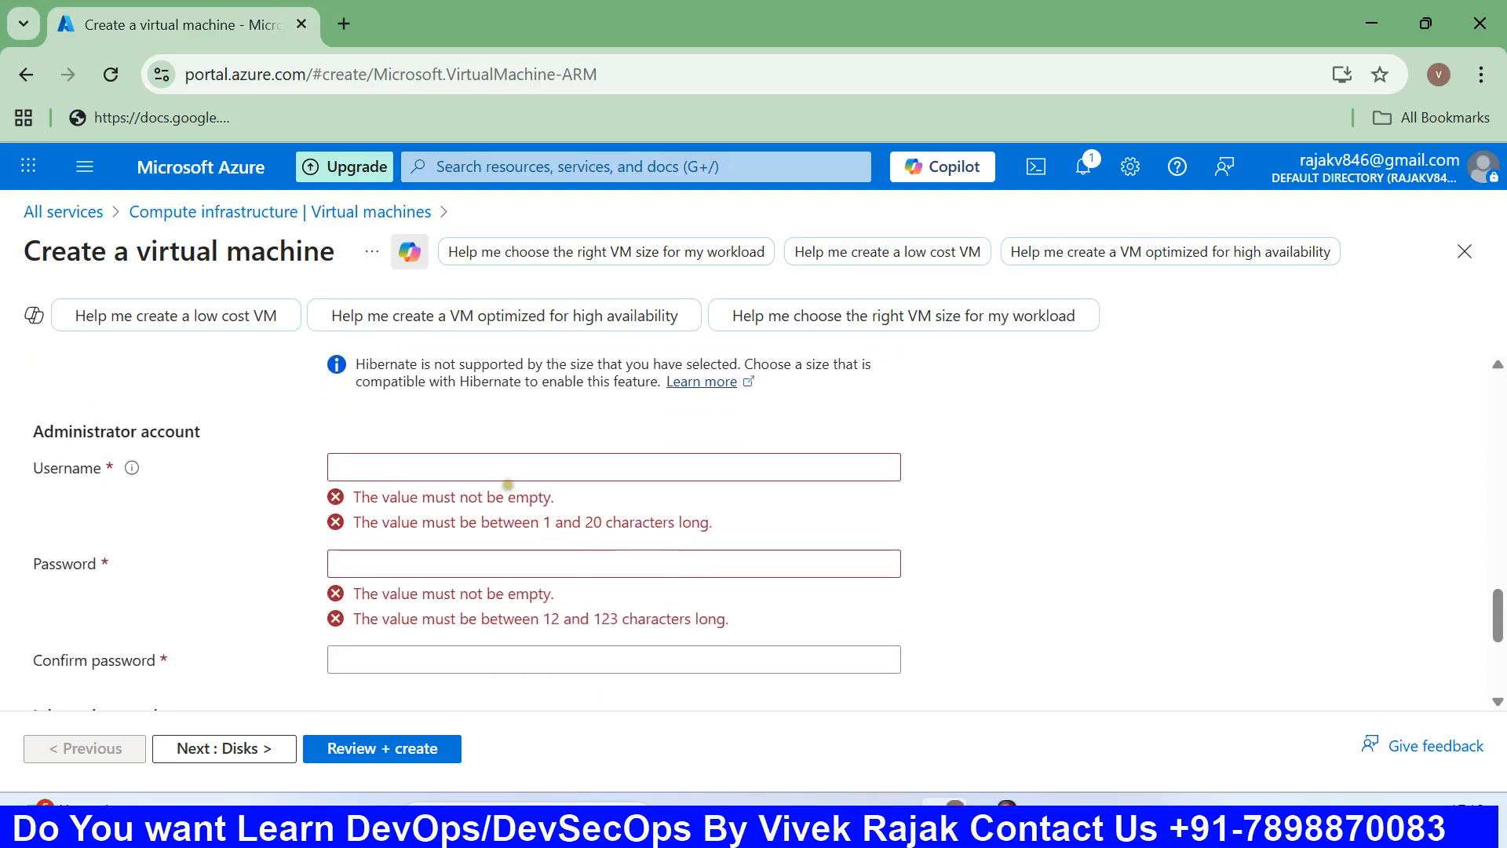
{"action": "left_click", "coordinate": [498, 471]}
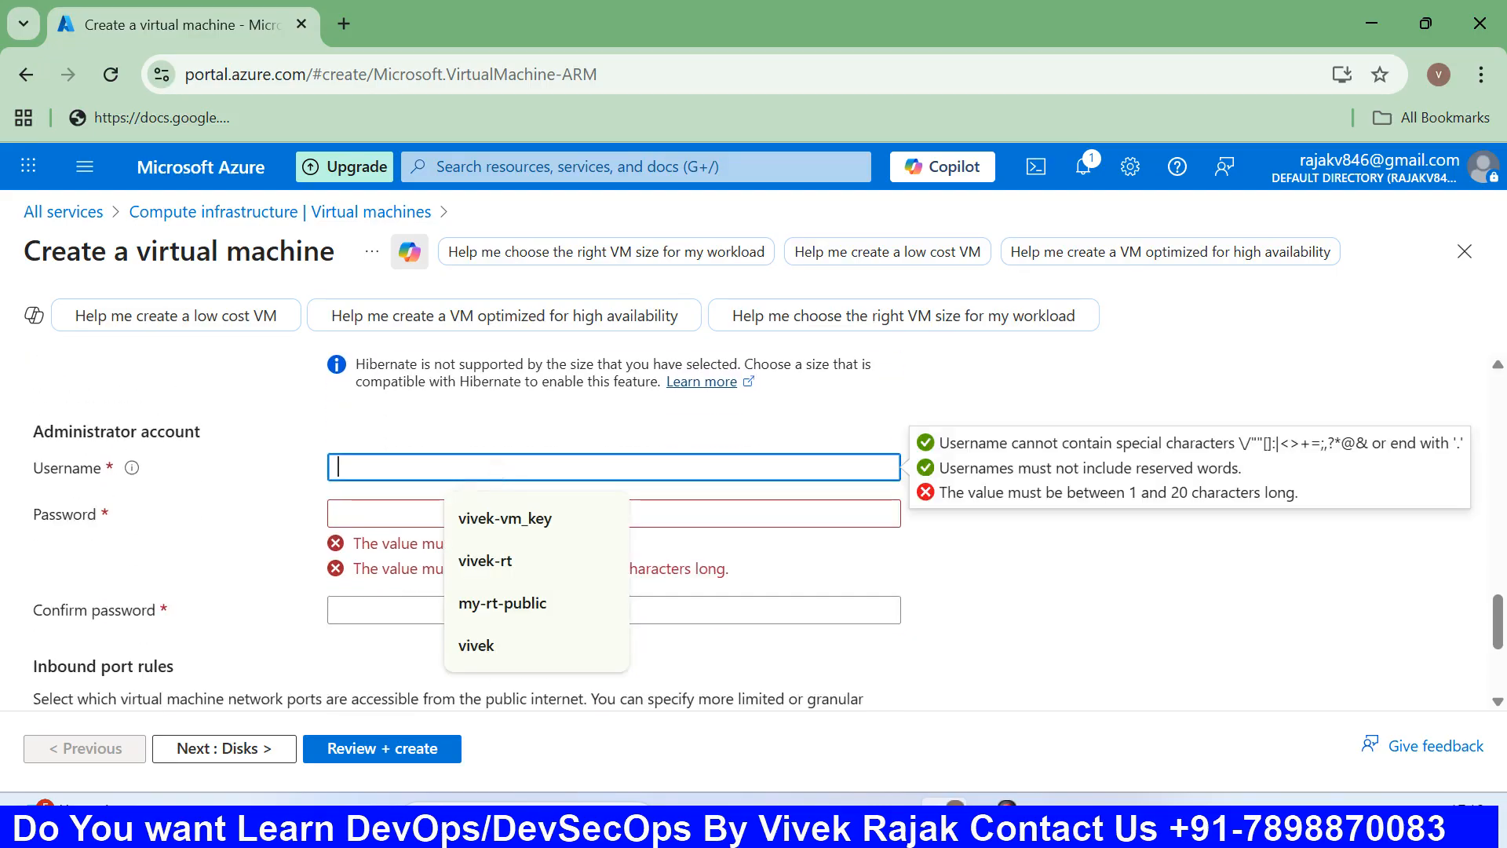
{"action": "left_click", "coordinate": [261, 524]}
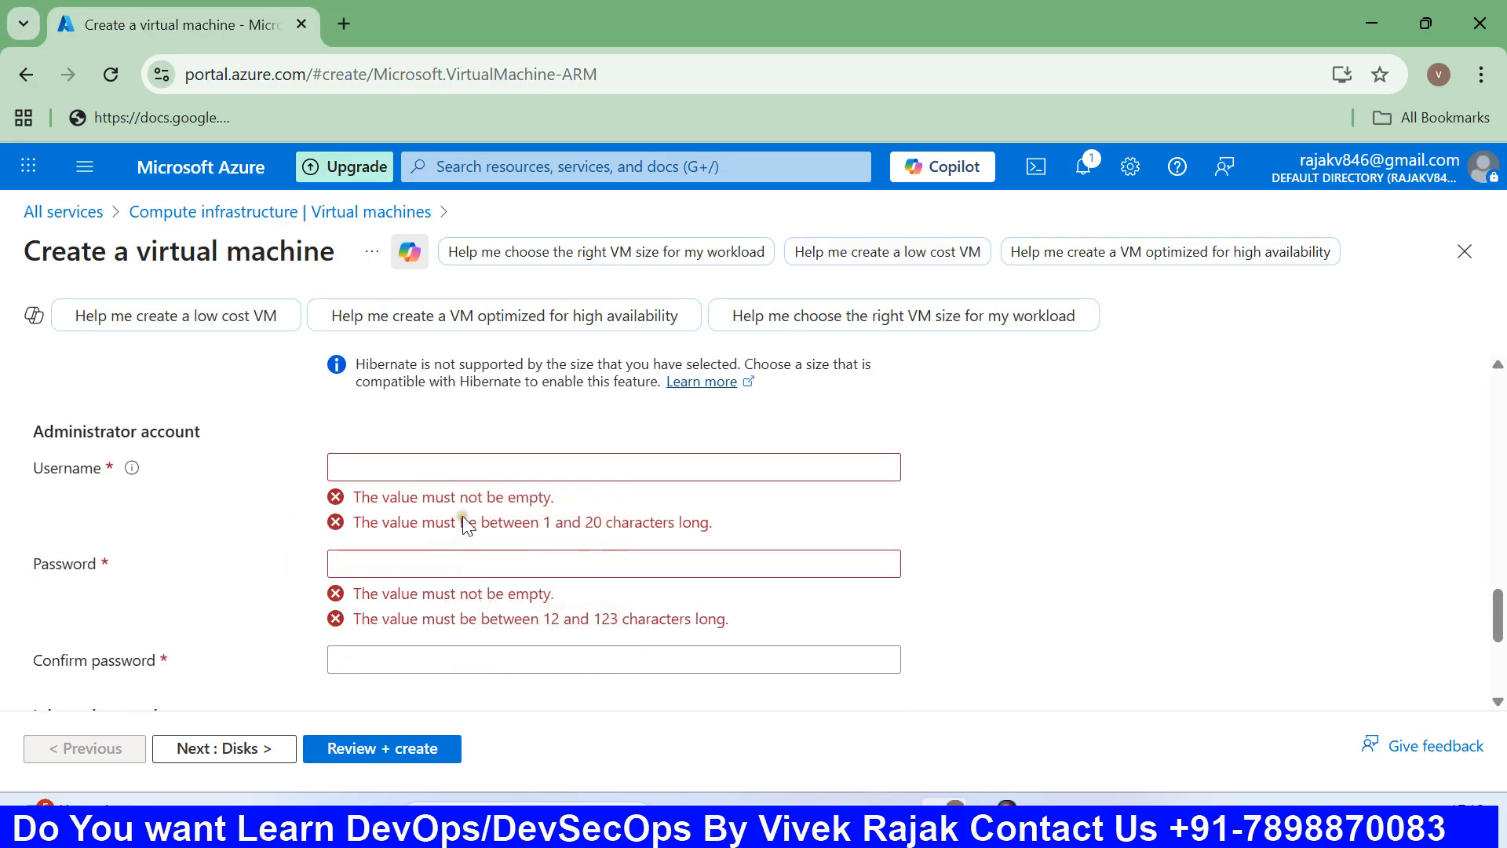
{"action": "left_click", "coordinate": [438, 467]}
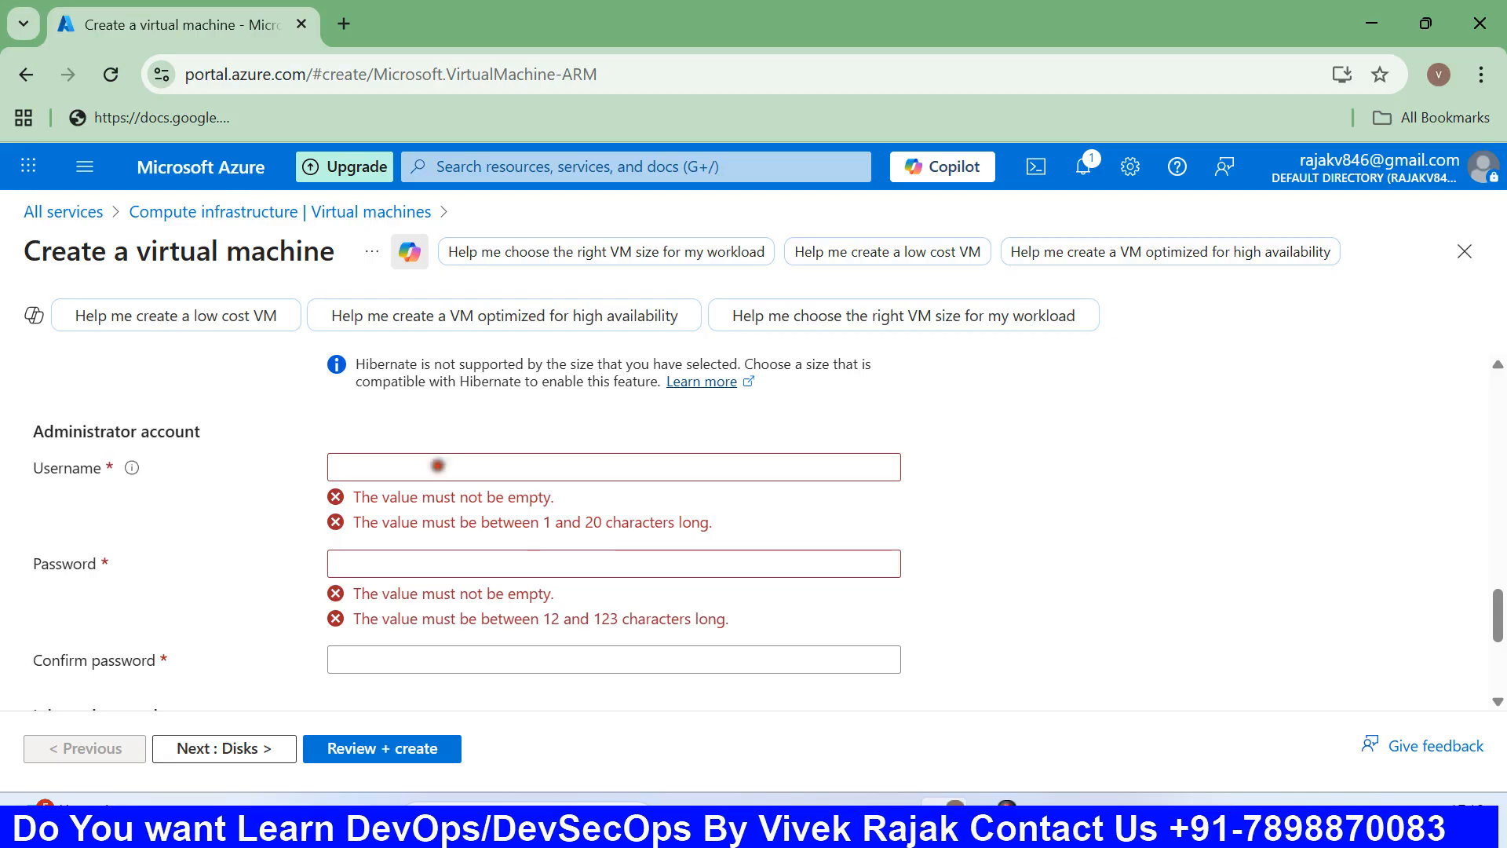
{"action": "left_click", "coordinate": [439, 467]}
{"action": "type", "text": "C"}
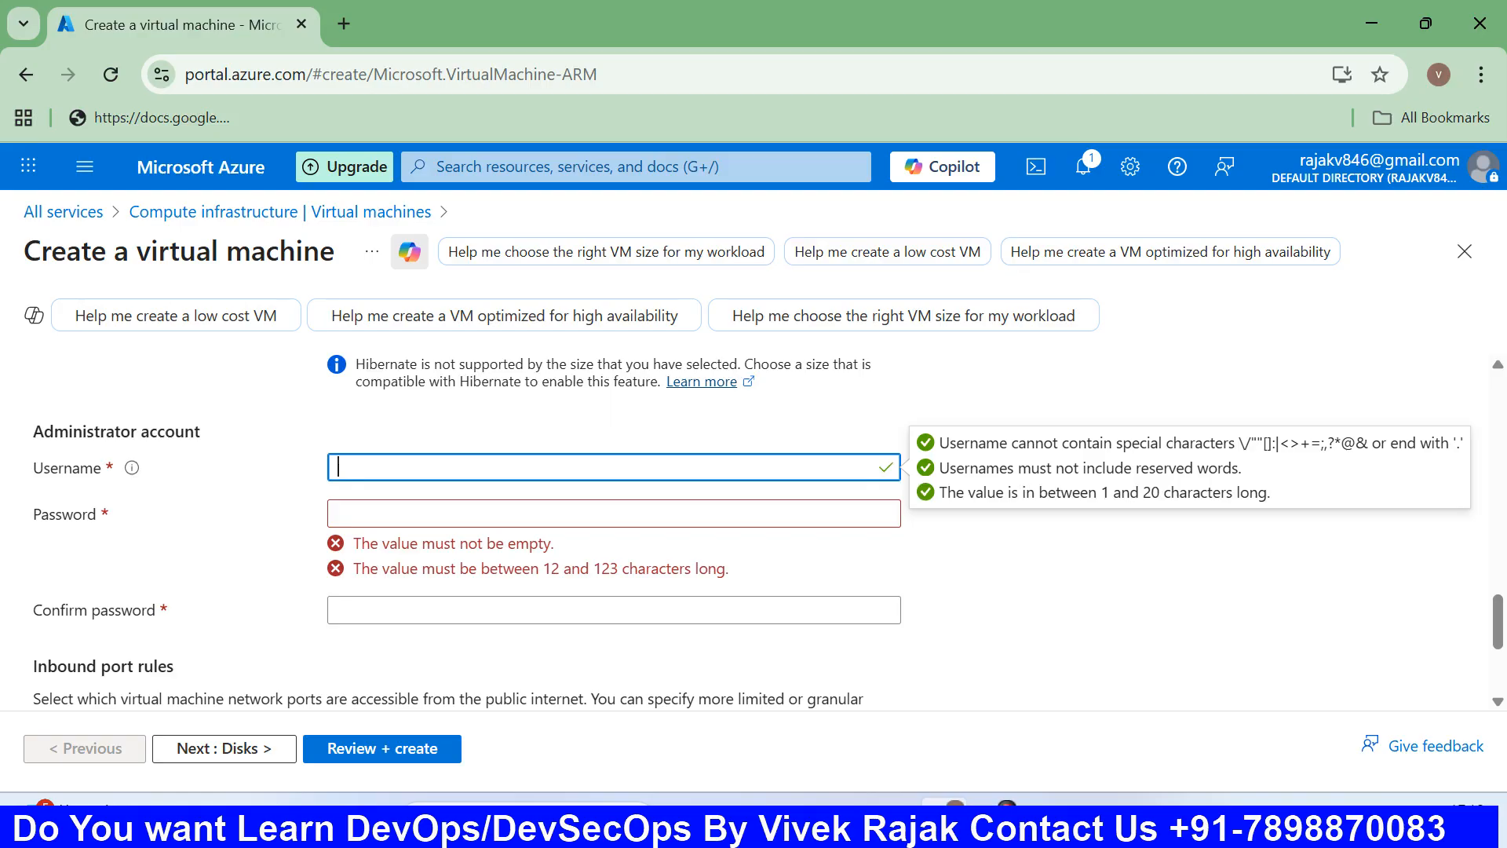
{"action": "type", "text": "cloudwithvivek"}
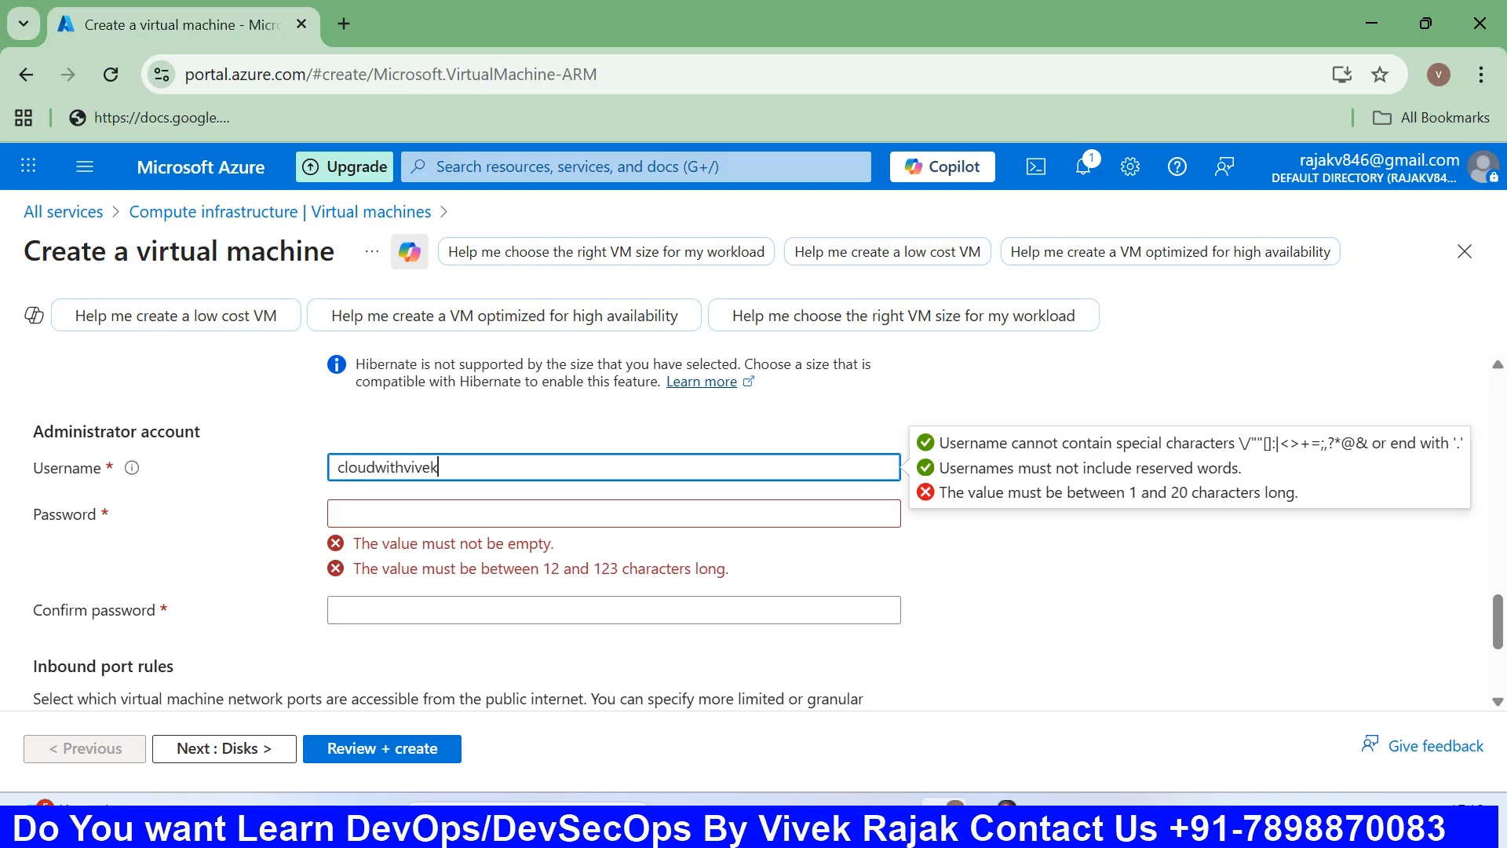
Enter the administrator password and retype it in Confirm password.
{"action": "left_click", "coordinate": [452, 513]}
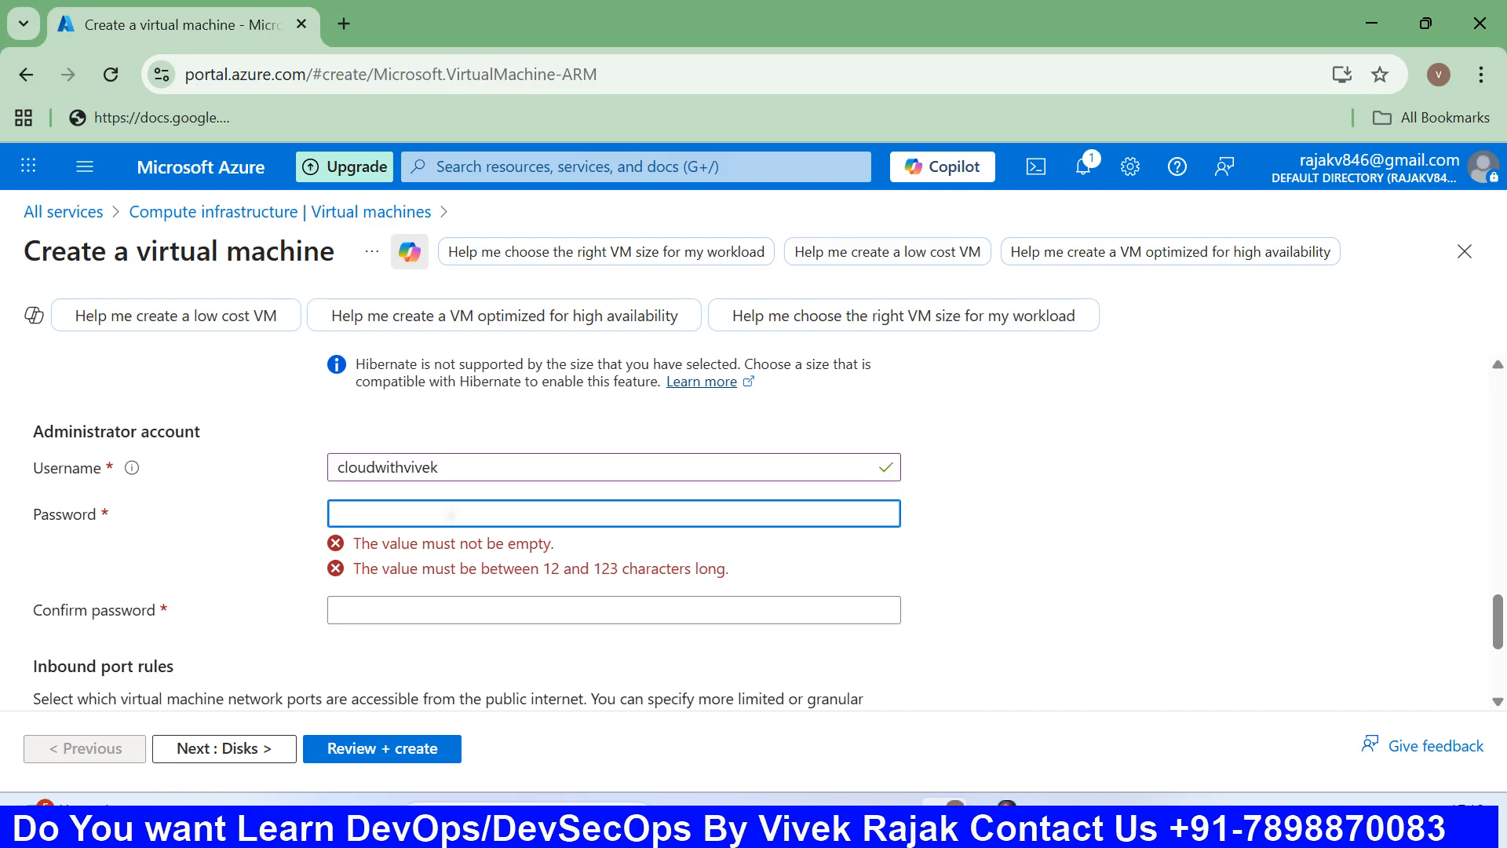
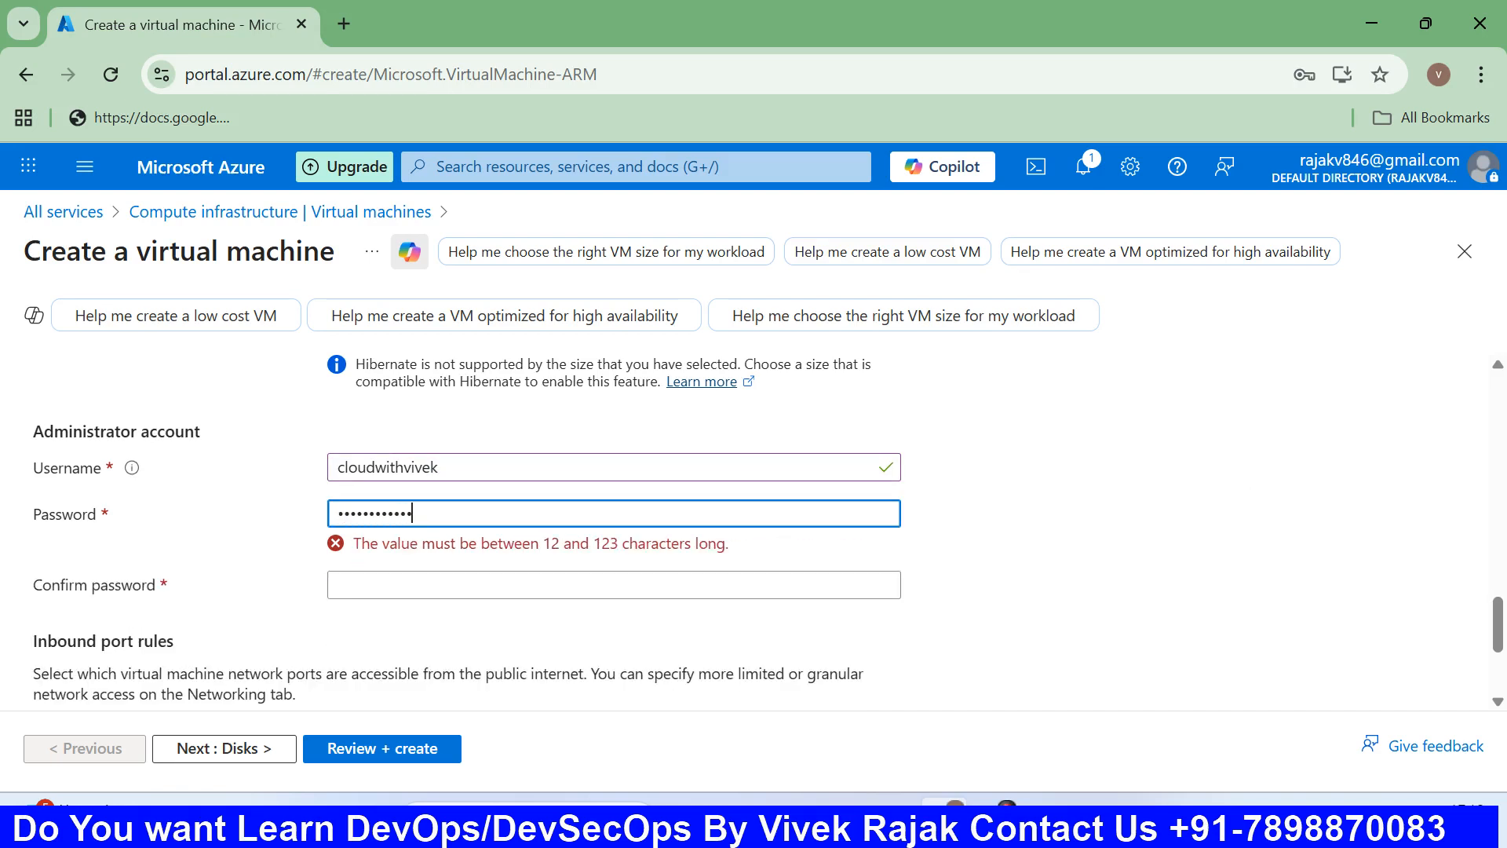
{"action": "key", "text": "Tab"}
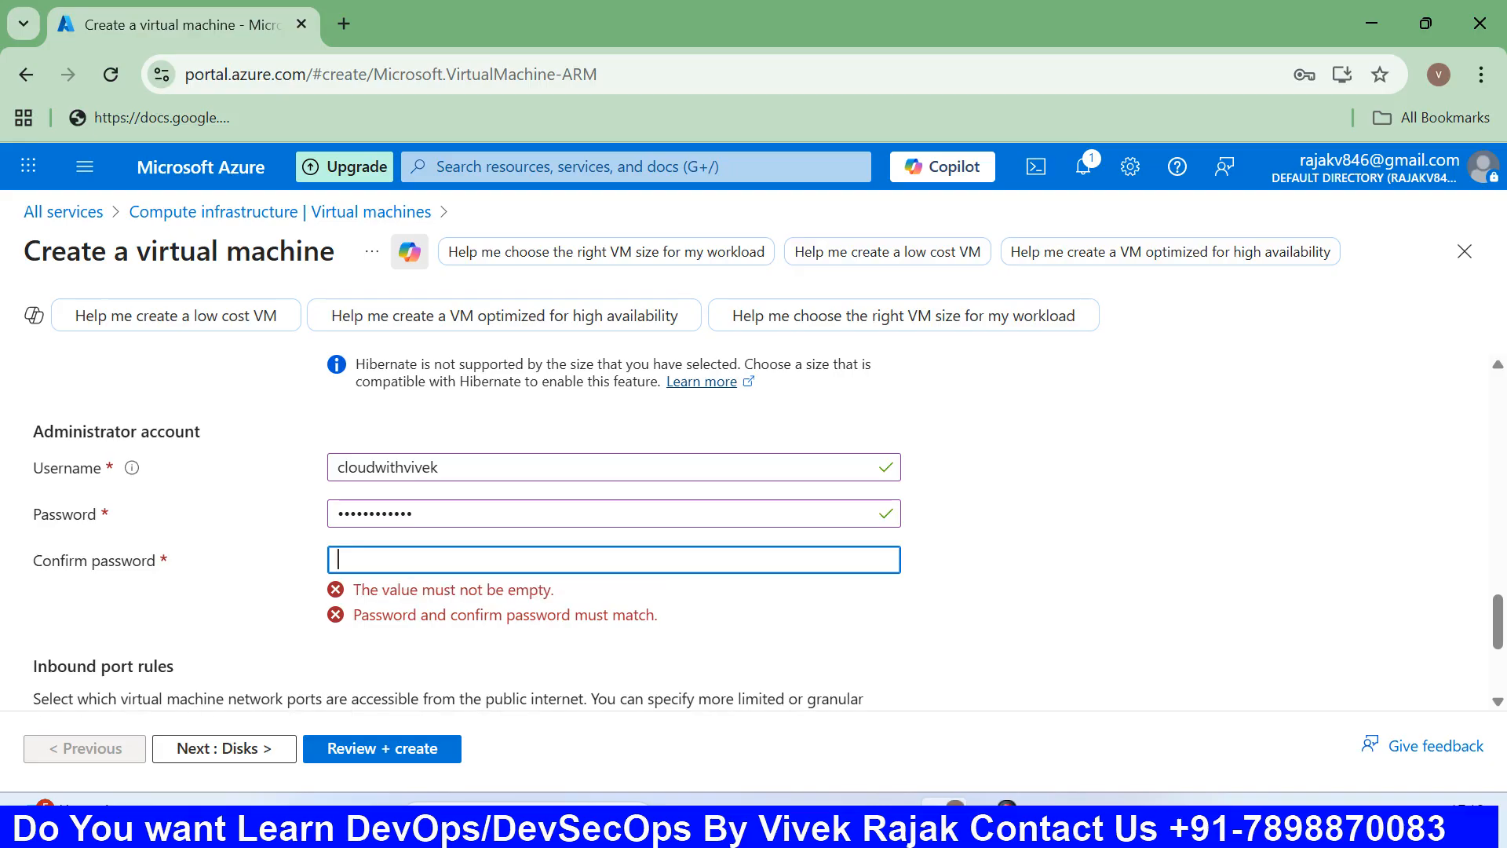
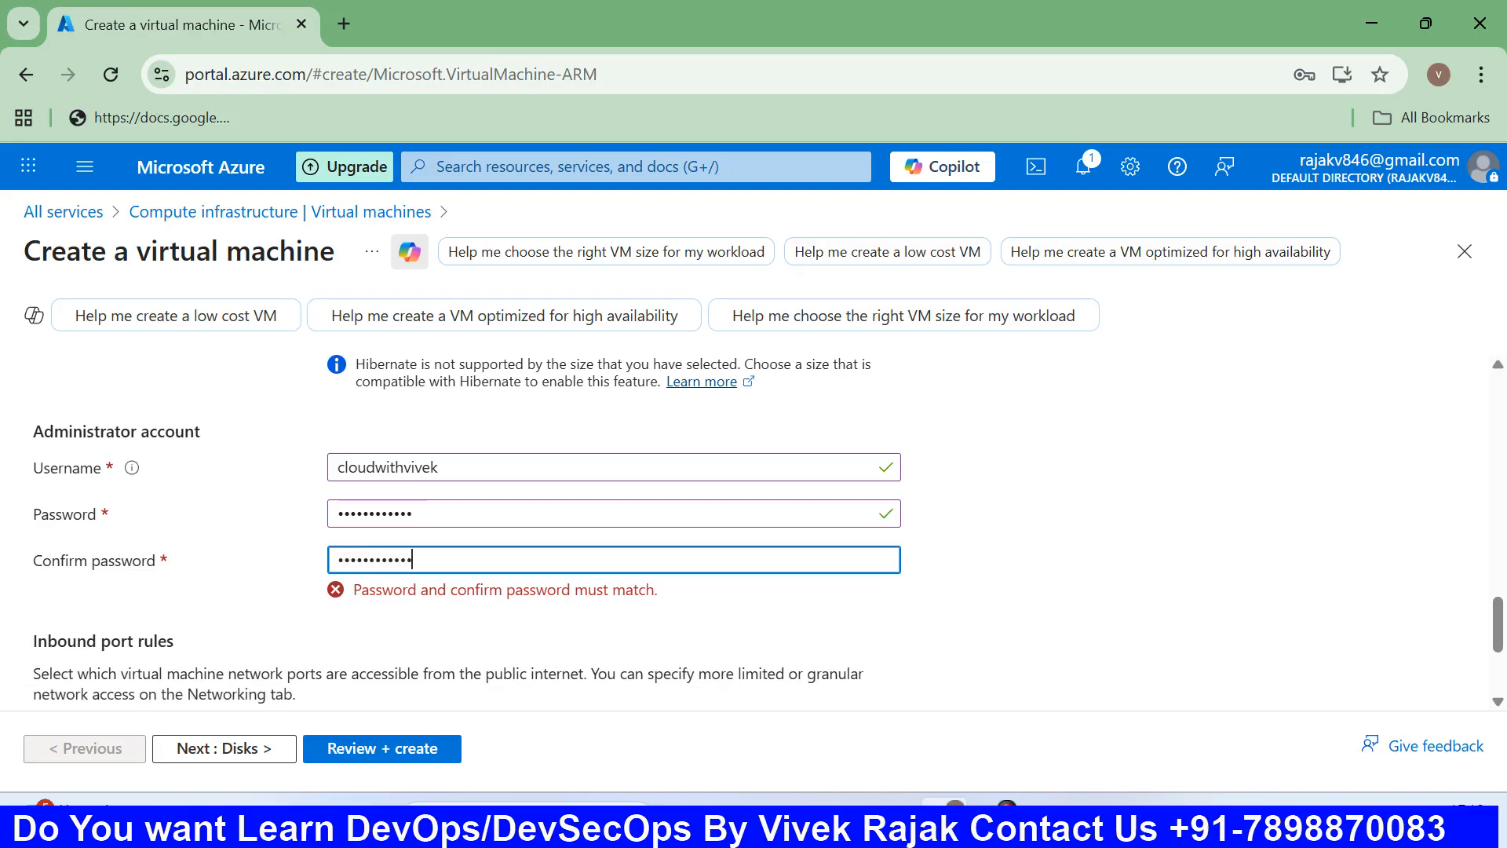
{"action": "scroll", "coordinate": [613, 534], "scroll_direction": "down", "scroll_amount": 3}
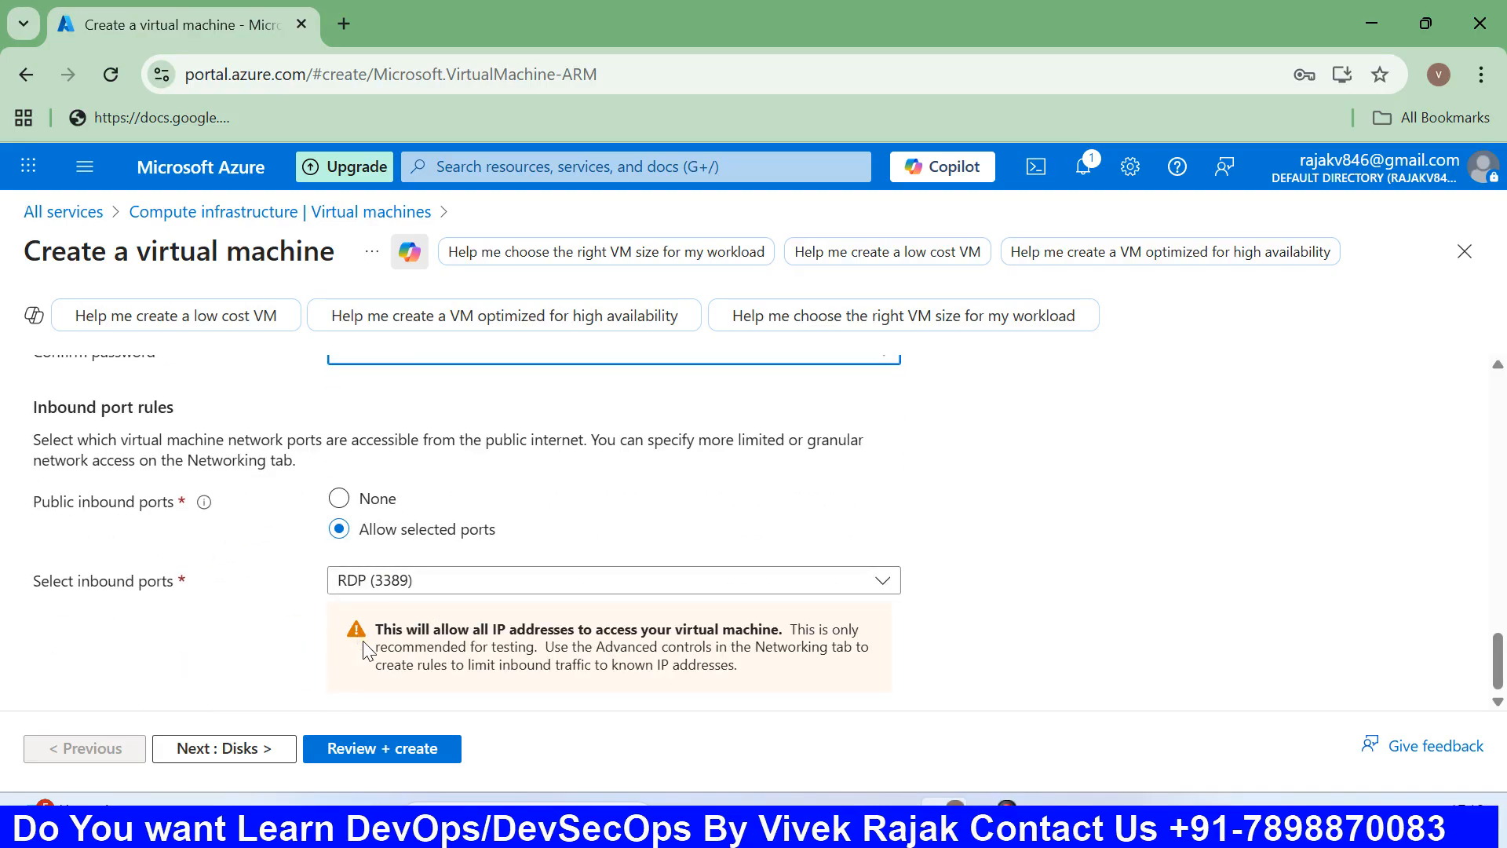
On the Disks step, keep Premium SSD as the OS disk type.
{"action": "left_click", "coordinate": [182, 755]}
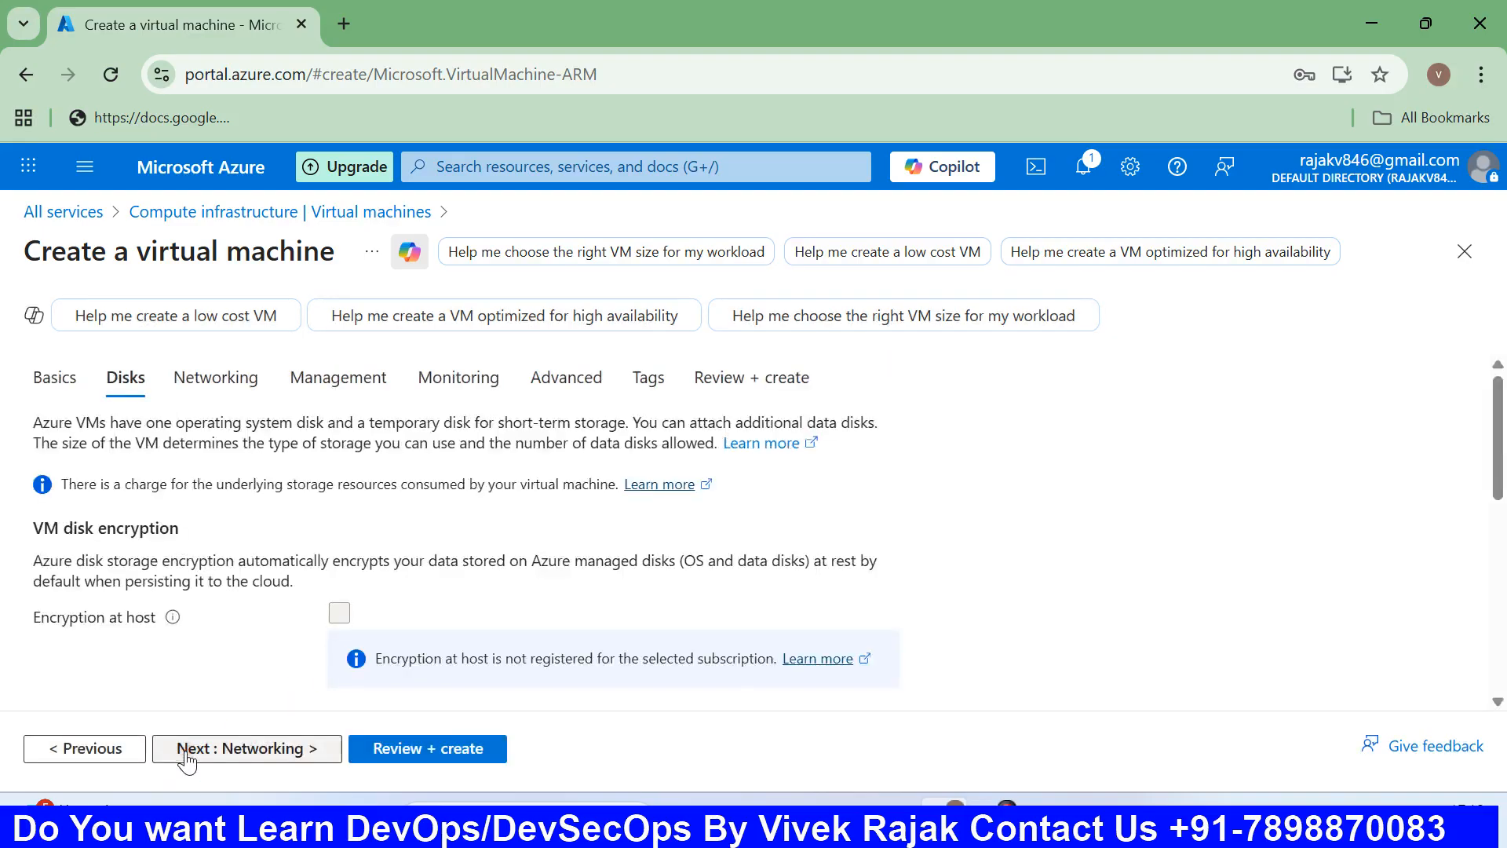
{"action": "scroll", "coordinate": [330, 650], "scroll_direction": "down", "scroll_amount": 4}
{"action": "scroll", "coordinate": [377, 605], "scroll_direction": "up", "scroll_amount": 1}
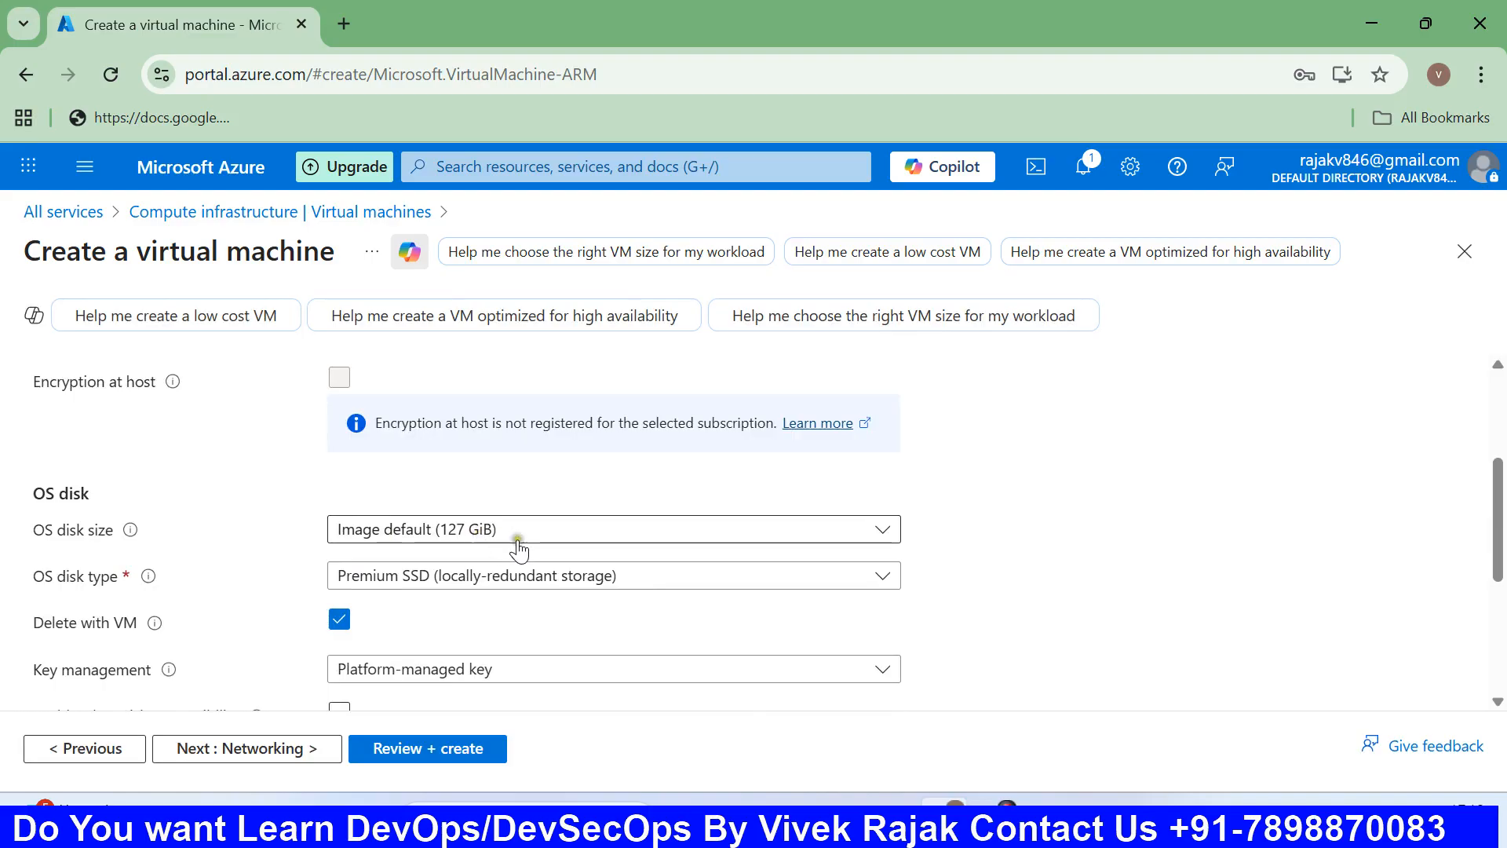
{"action": "left_click", "coordinate": [437, 579]}
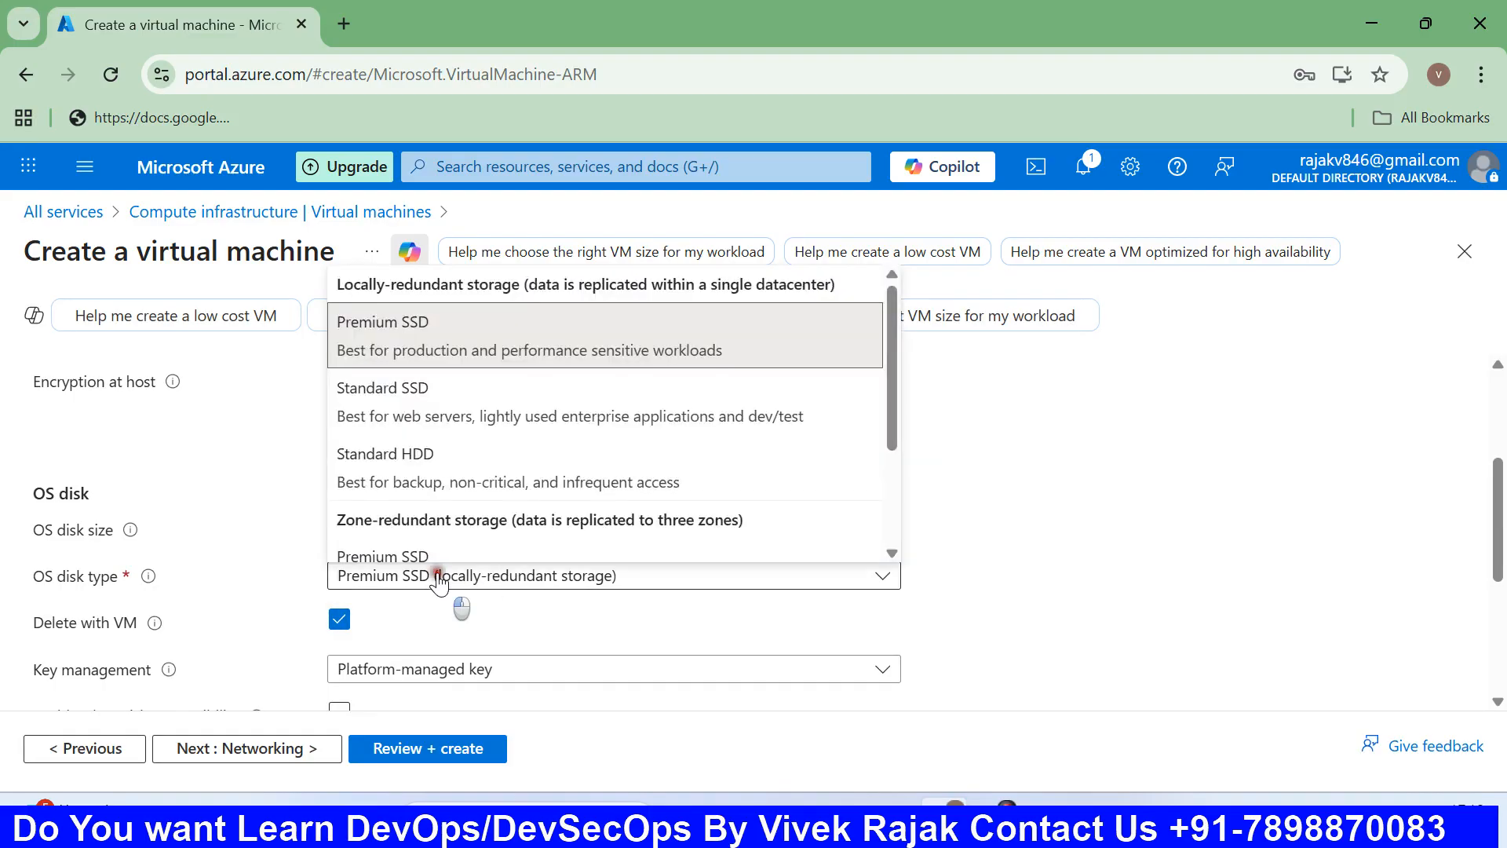
{"action": "left_click", "coordinate": [436, 579]}
{"action": "scroll", "coordinate": [436, 583], "scroll_direction": "down", "scroll_amount": 1}
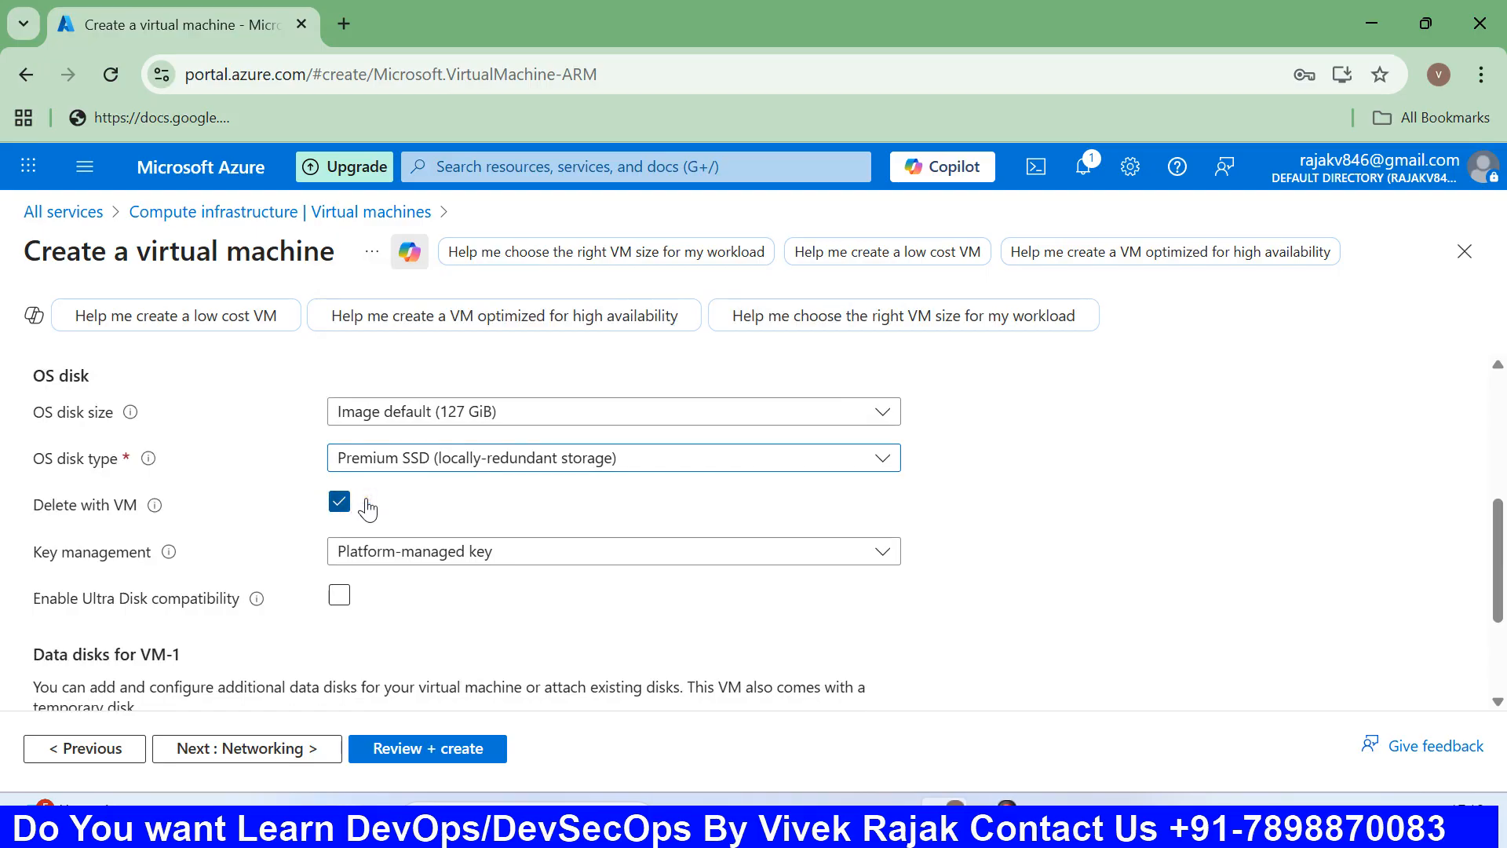
{"action": "scroll", "coordinate": [369, 509], "scroll_direction": "down", "scroll_amount": 1}
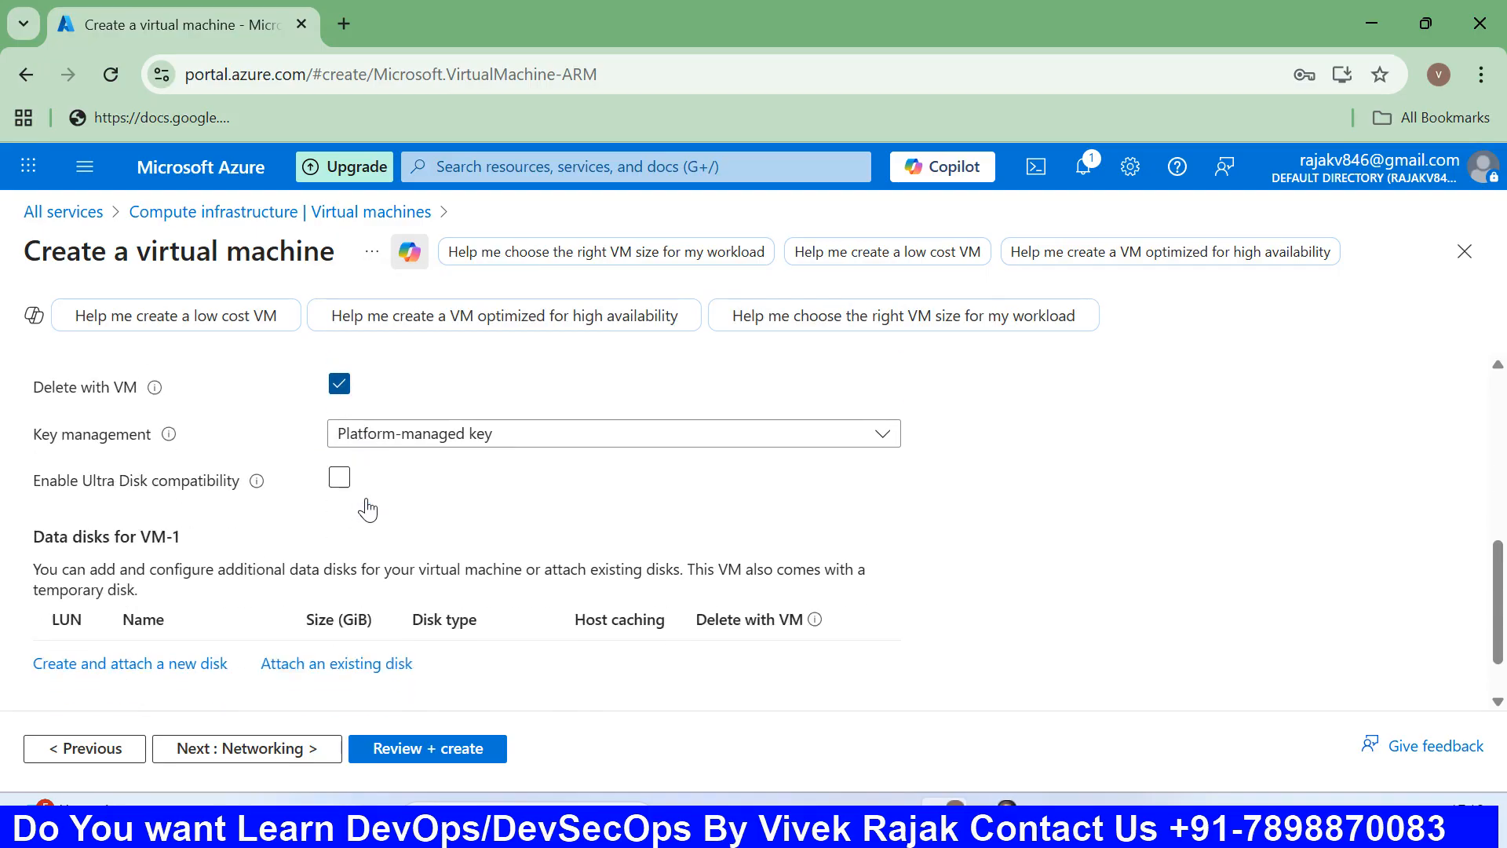
Keep platform-managed key encryption and leave data disks empty.
{"action": "left_click", "coordinate": [504, 438]}
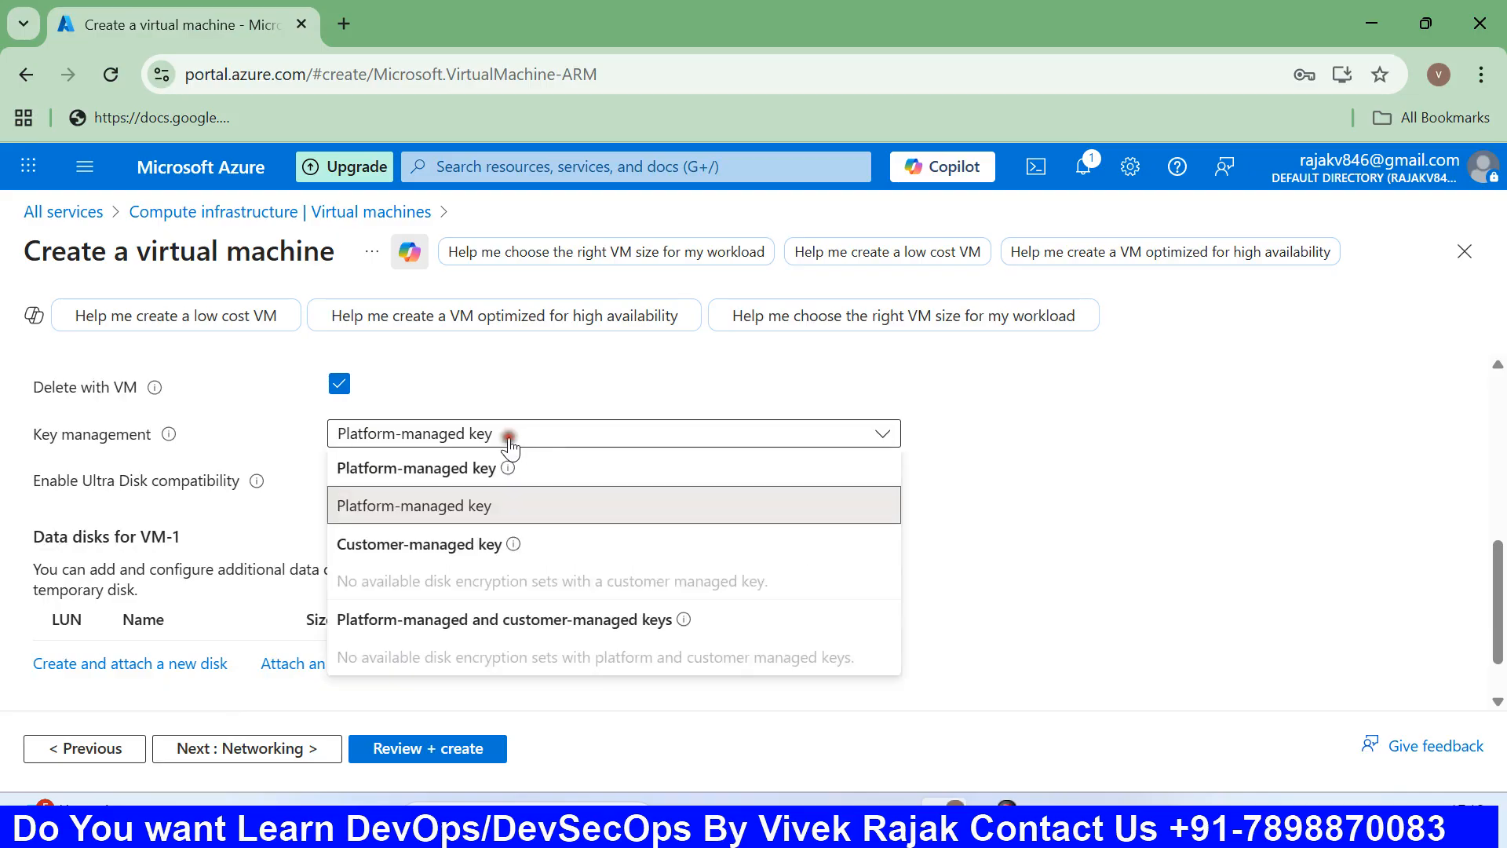
{"action": "left_click", "coordinate": [504, 448]}
{"action": "left_click", "coordinate": [504, 448]}
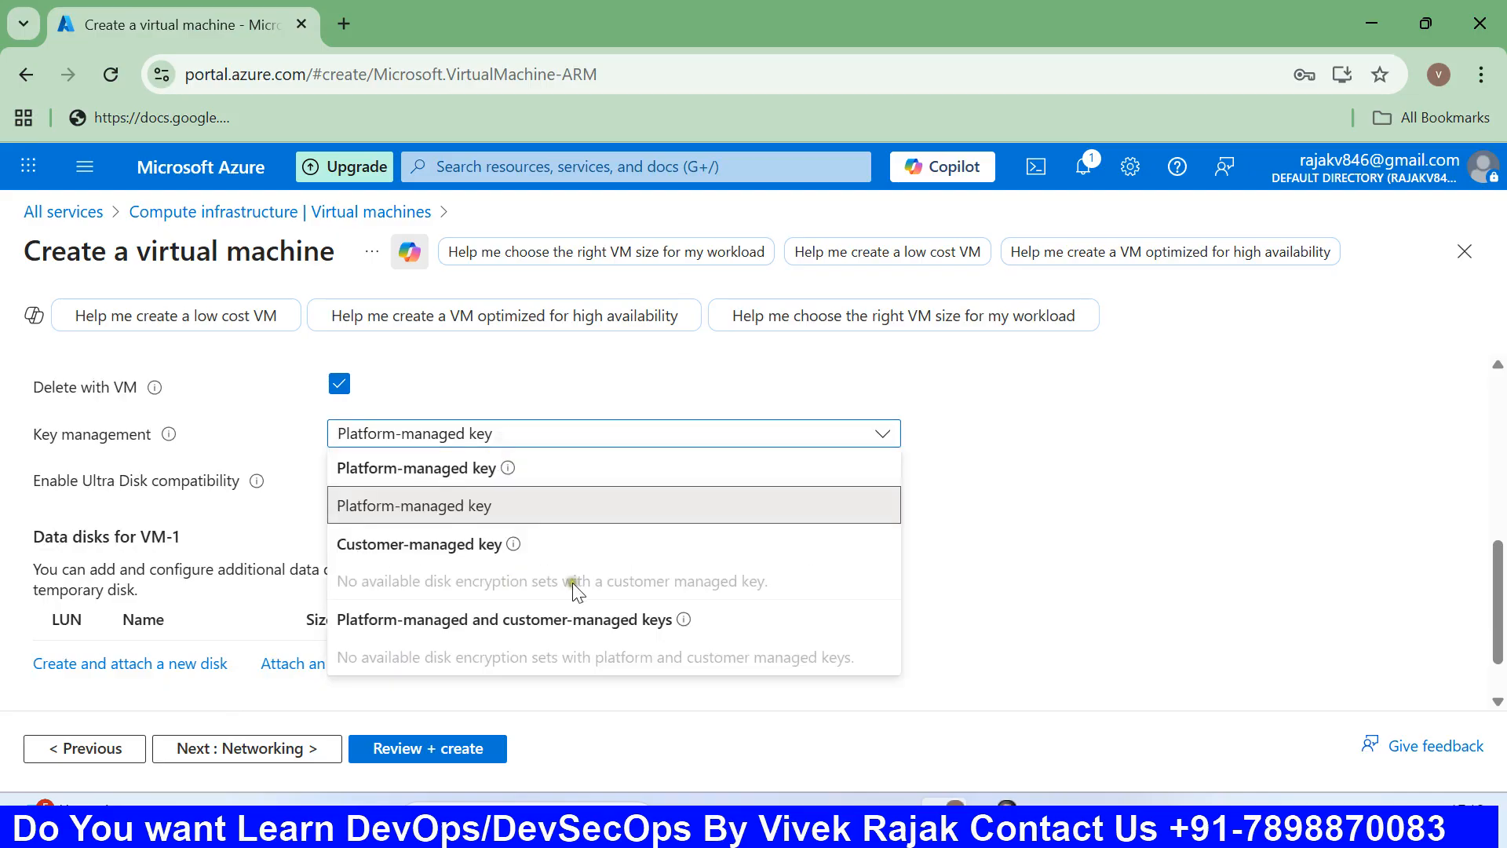
{"action": "left_click", "coordinate": [515, 511]}
{"action": "scroll", "coordinate": [542, 526], "scroll_direction": "down", "scroll_amount": 1}
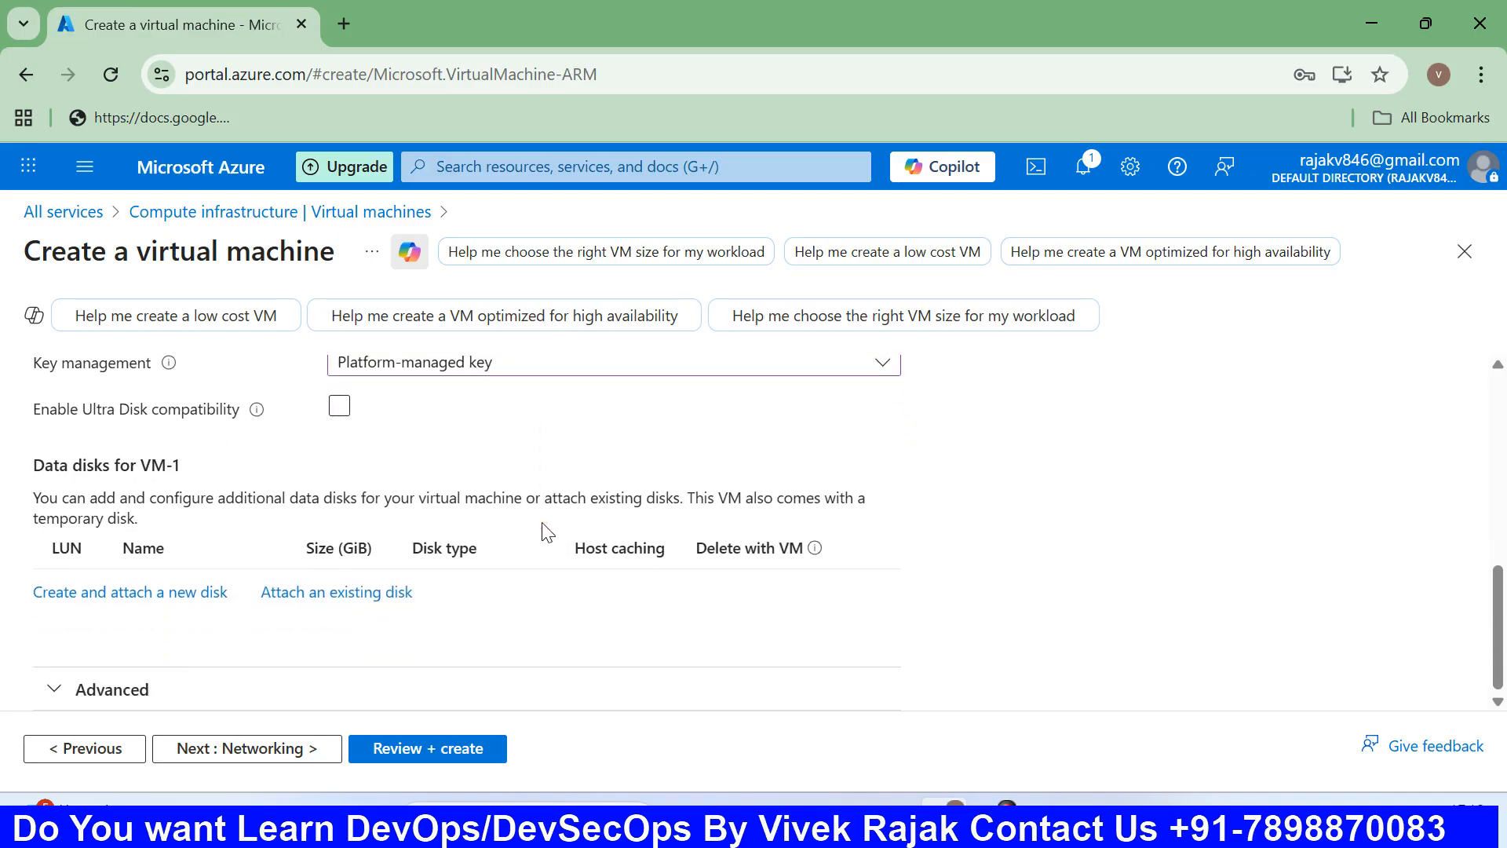
Keep the new VM-1-vnet network and default 10.1.0.0/24 subnet.
{"action": "left_click", "coordinate": [274, 748]}
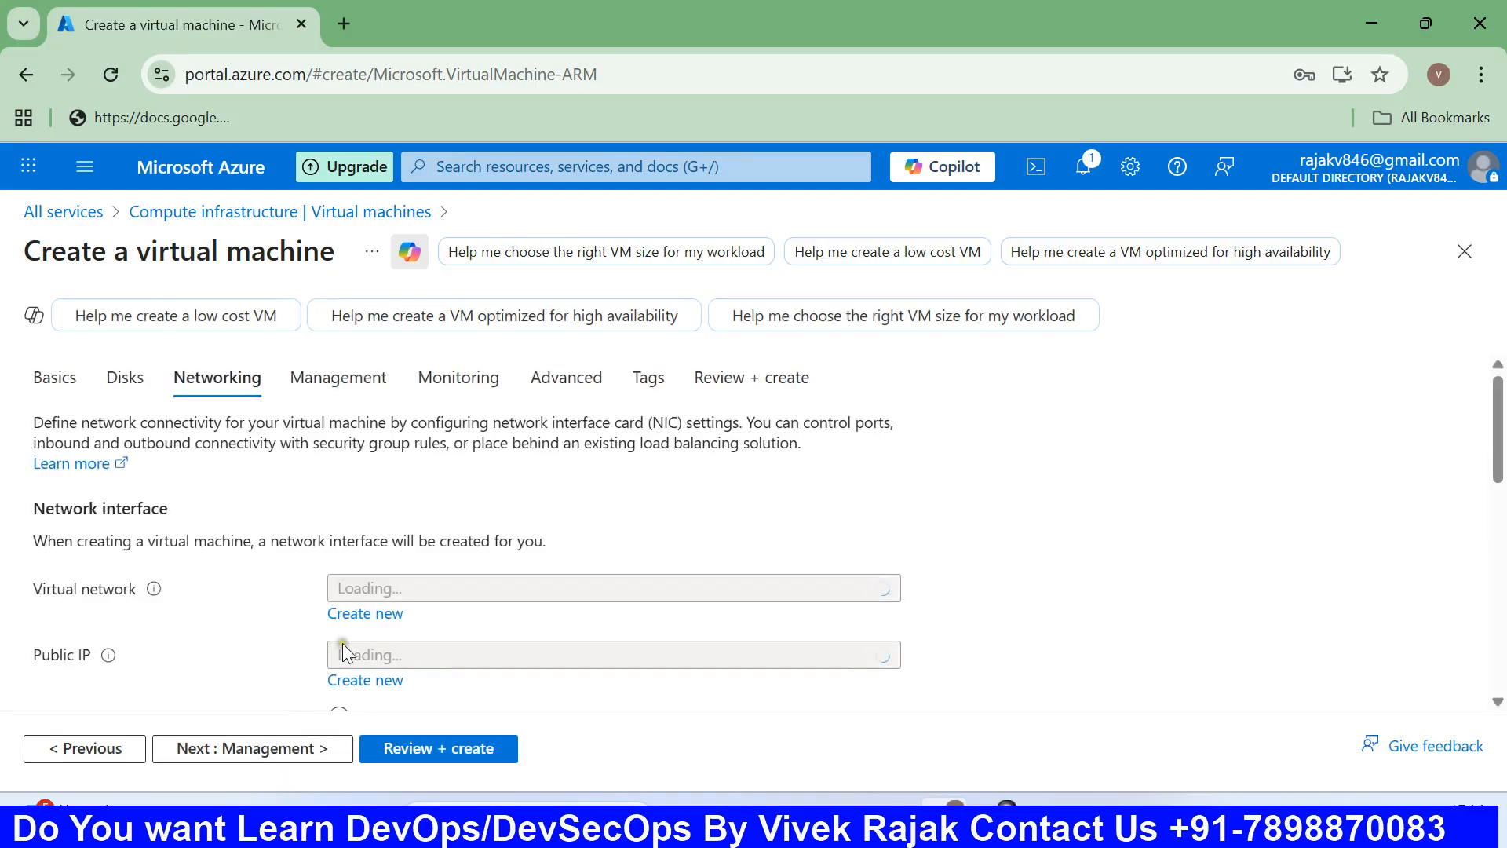
{"action": "scroll", "coordinate": [361, 636], "scroll_direction": "down", "scroll_amount": 2}
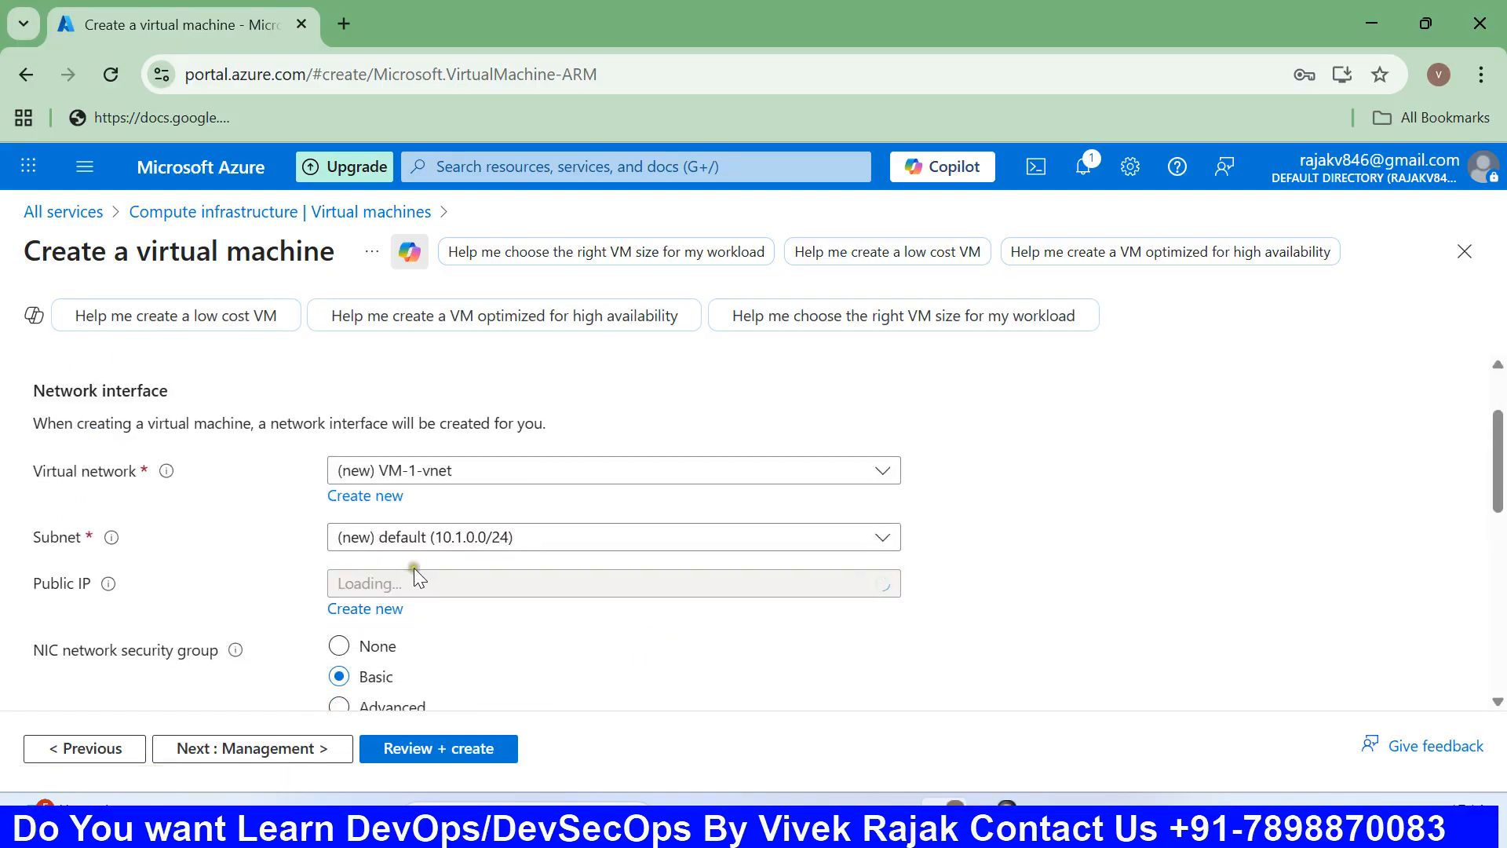
{"action": "left_click", "coordinate": [469, 477]}
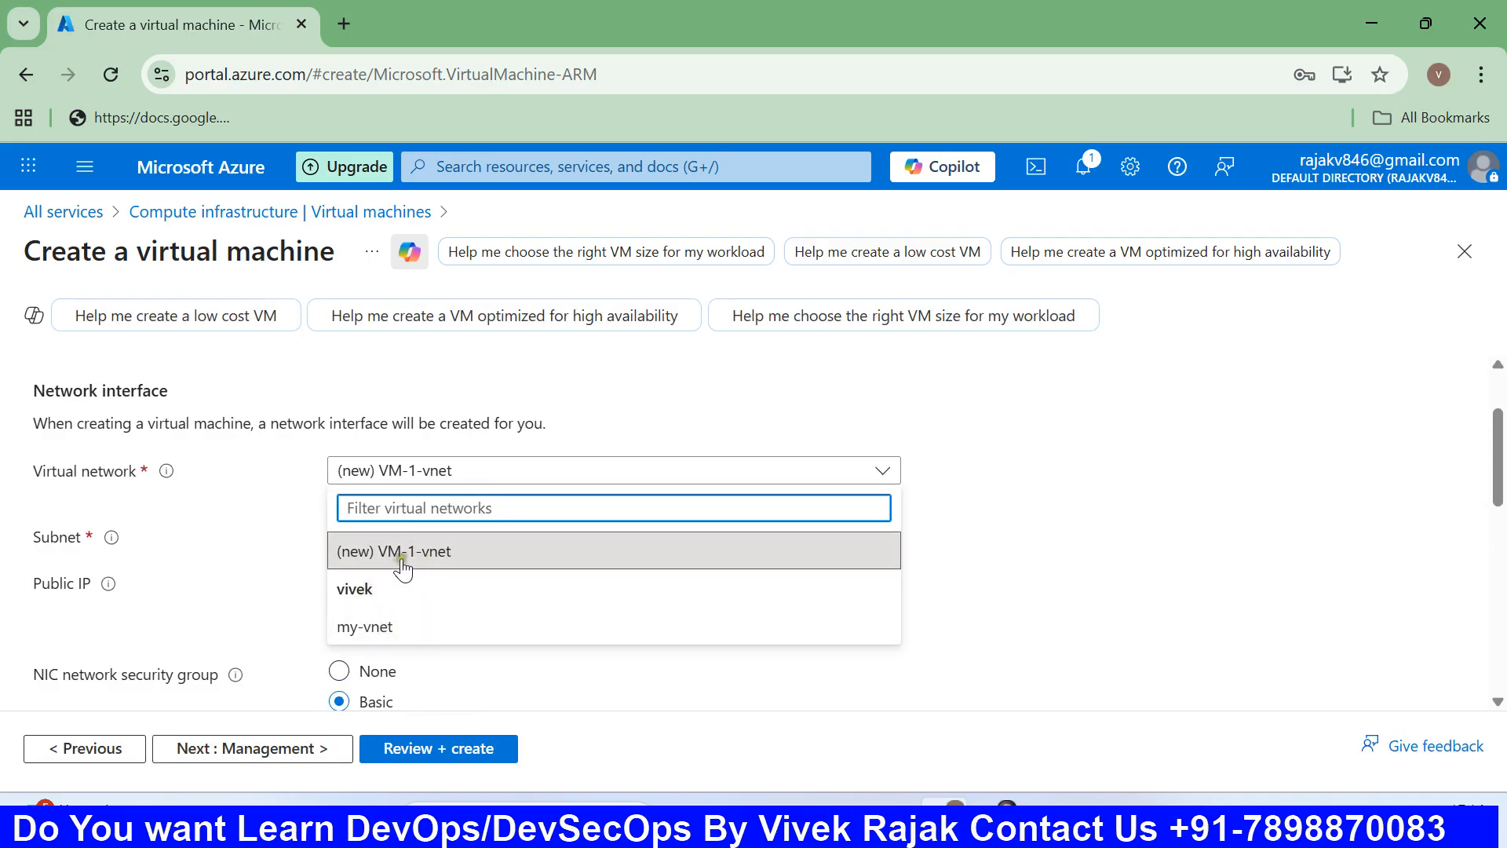
{"action": "left_click", "coordinate": [429, 559]}
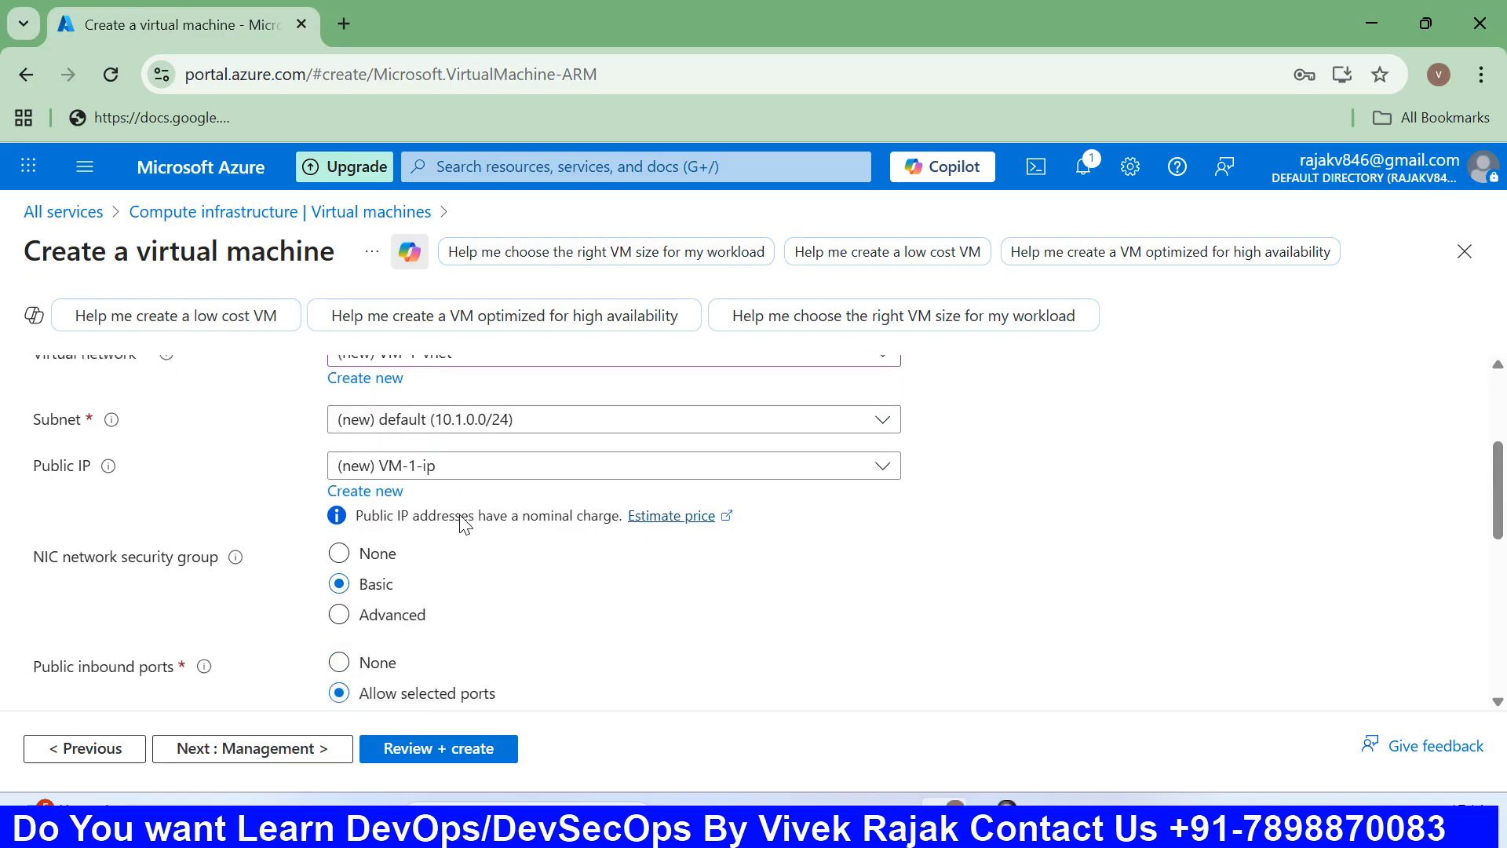
{"action": "left_click", "coordinate": [522, 533]}
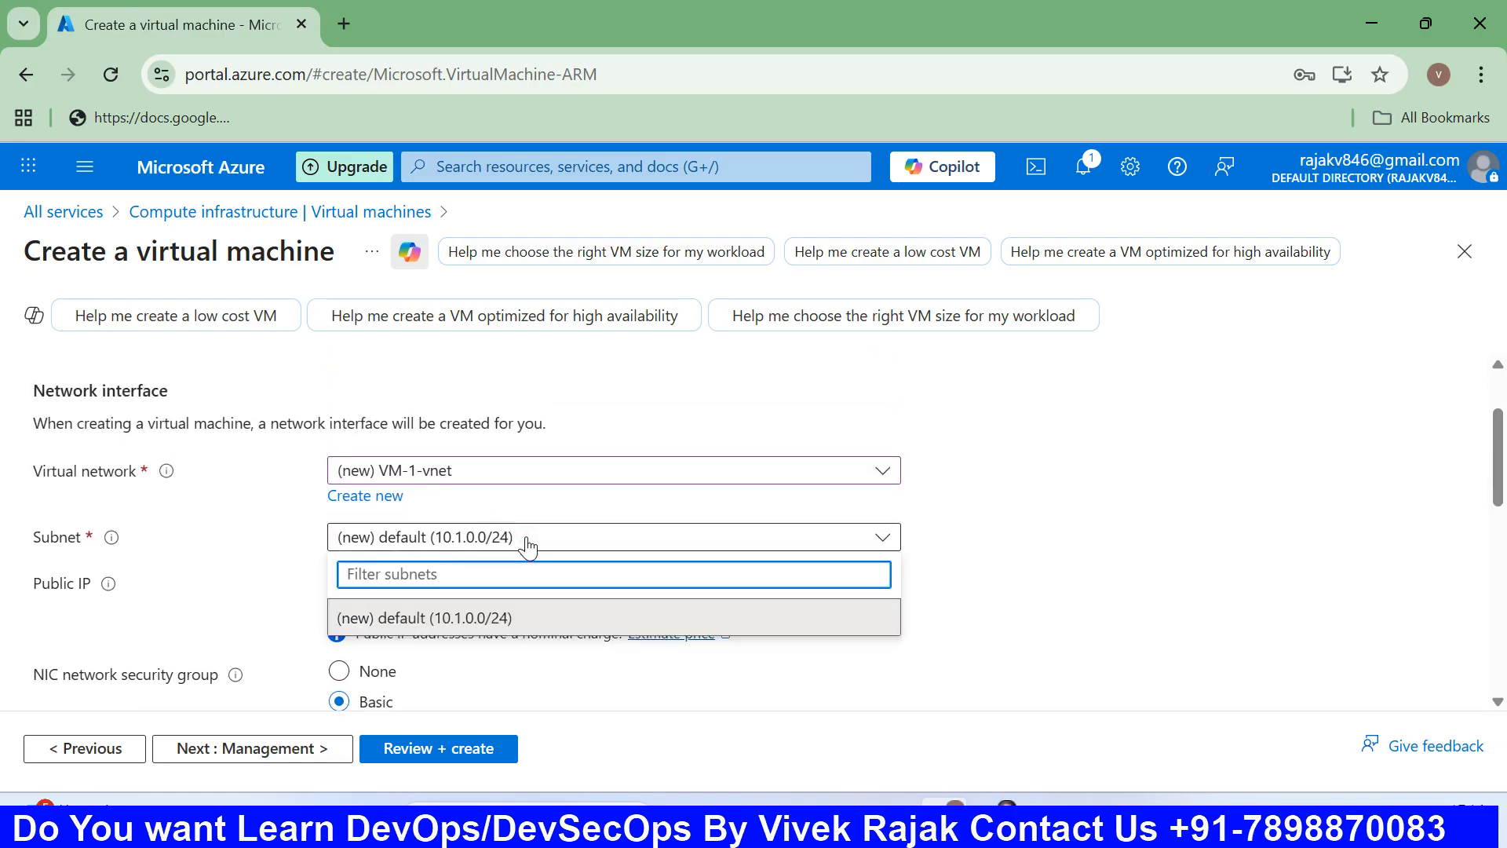
{"action": "left_click", "coordinate": [757, 537]}
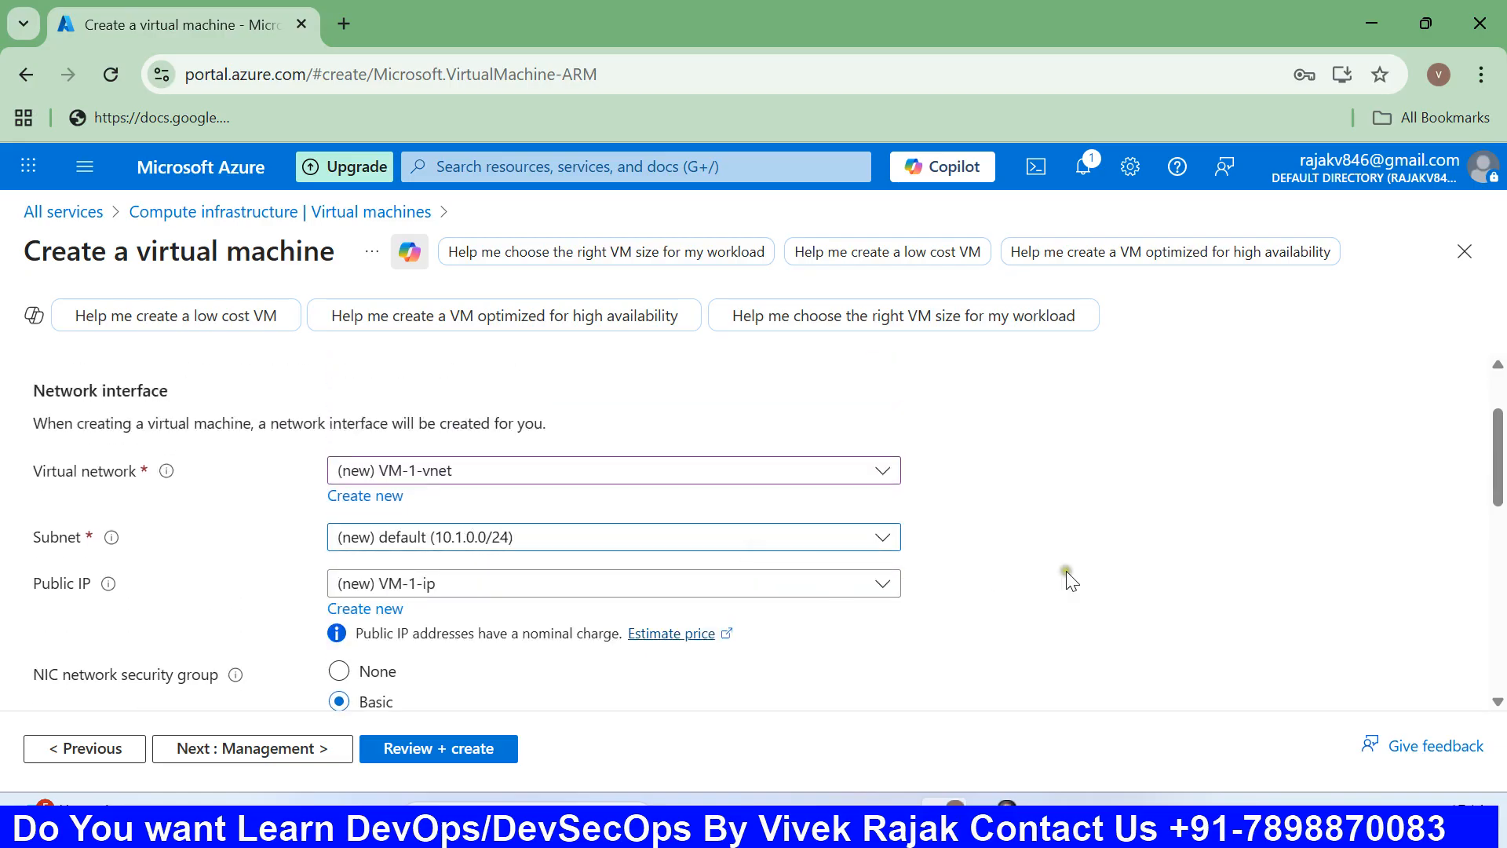
Review public IP VM-1-ip, accelerated networking on, and no load balancing.
{"action": "scroll", "coordinate": [811, 565], "scroll_direction": "down", "scroll_amount": 2}
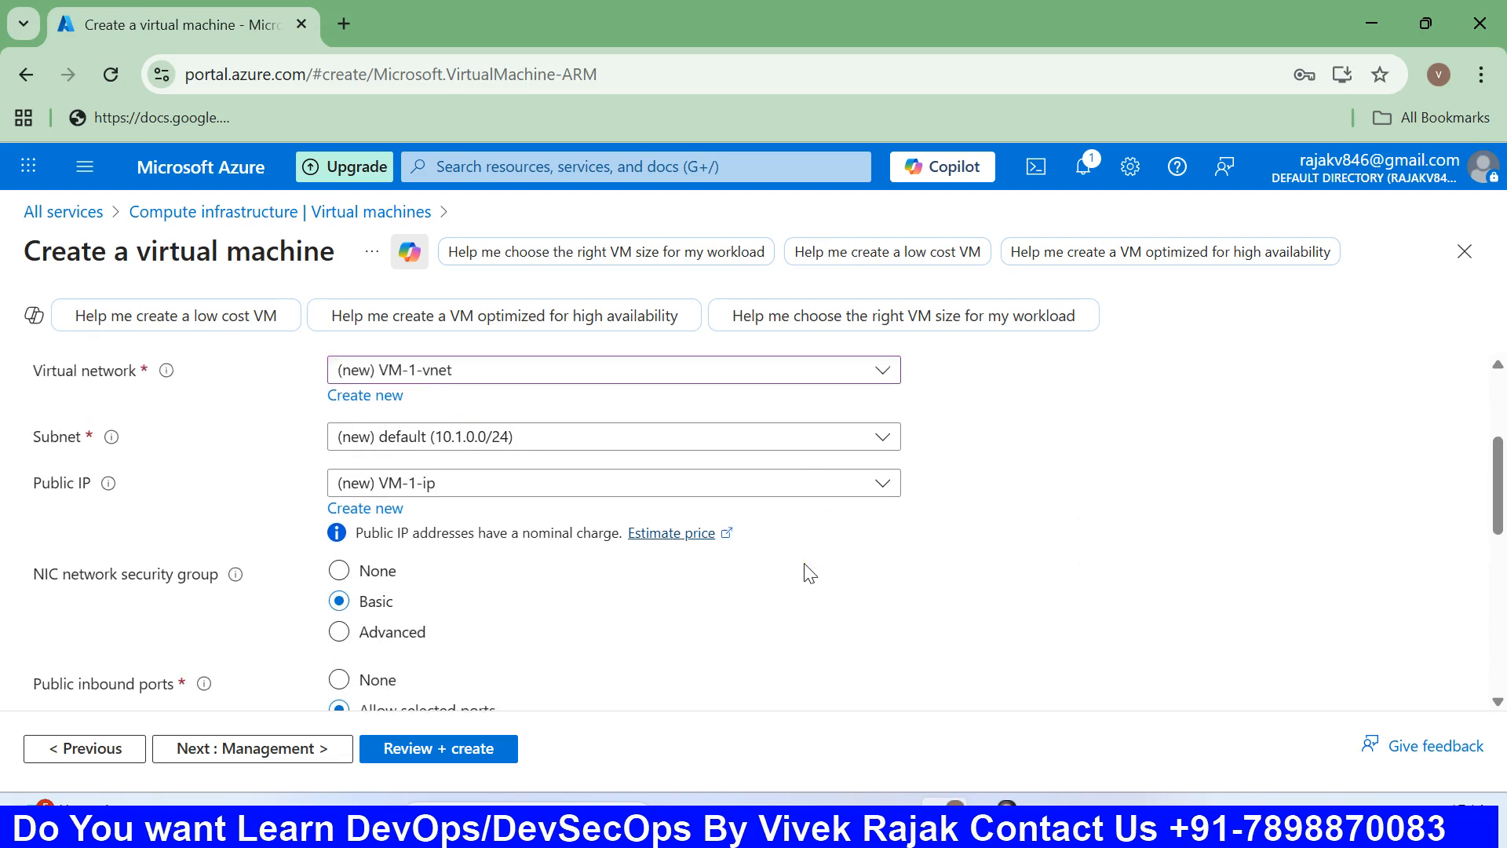
{"action": "scroll", "coordinate": [502, 471], "scroll_direction": "up", "scroll_amount": 4}
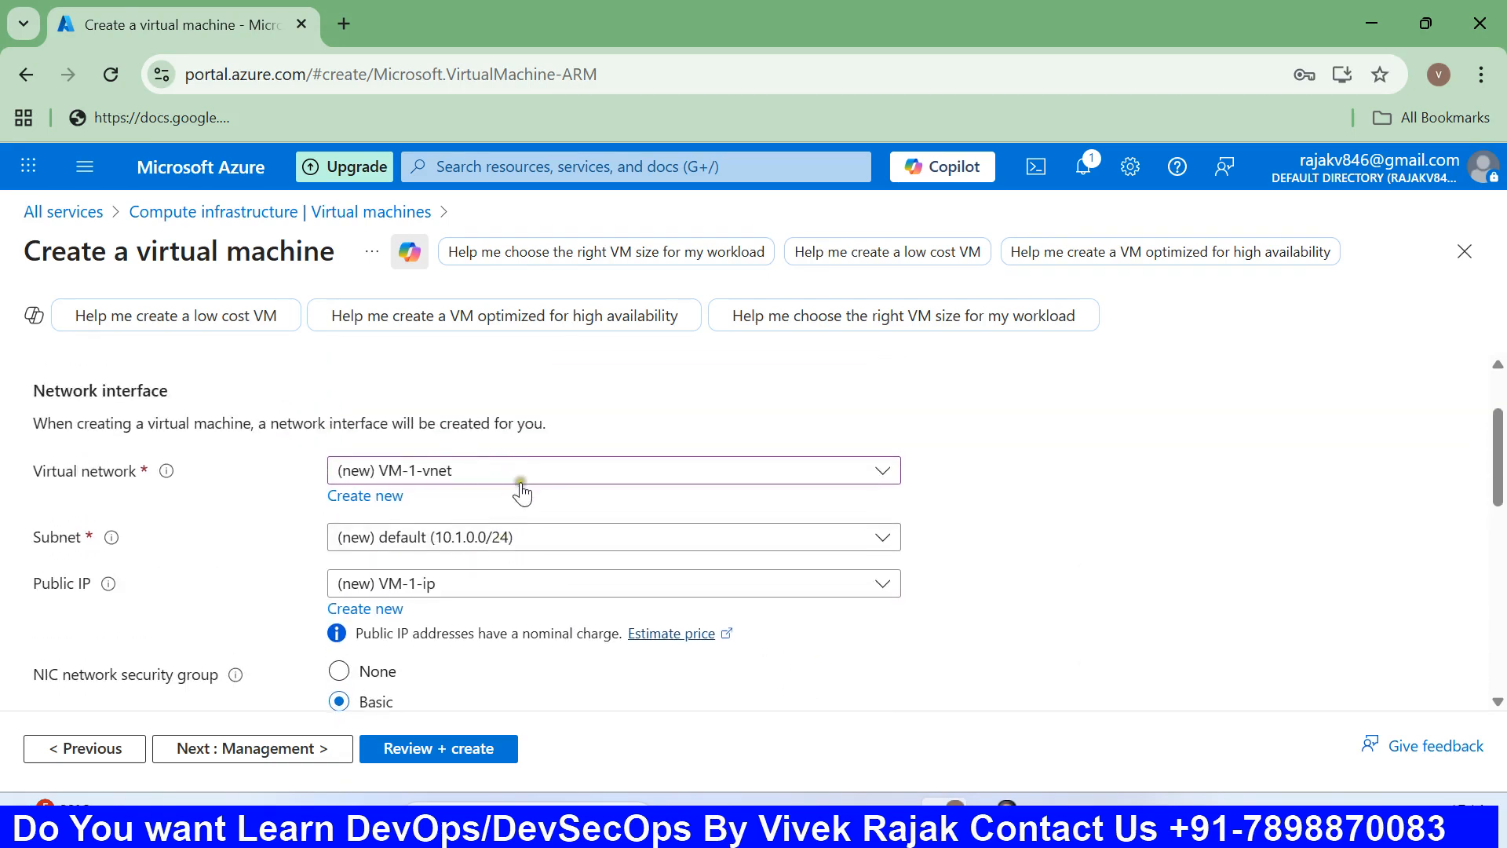
{"action": "scroll", "coordinate": [533, 497], "scroll_direction": "down", "scroll_amount": 3}
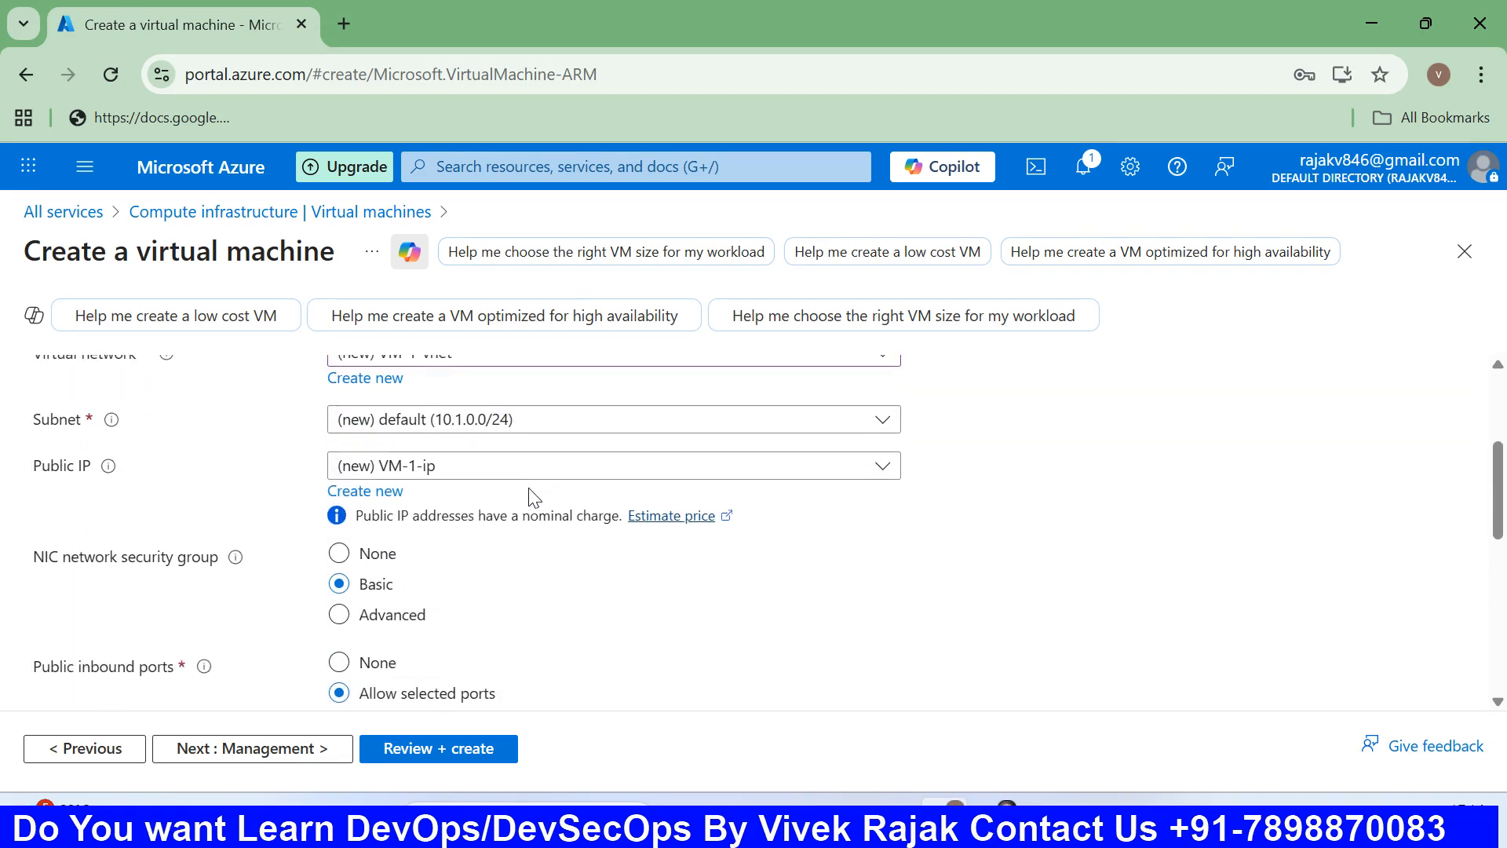
{"action": "scroll", "coordinate": [534, 497], "scroll_direction": "up", "scroll_amount": 1}
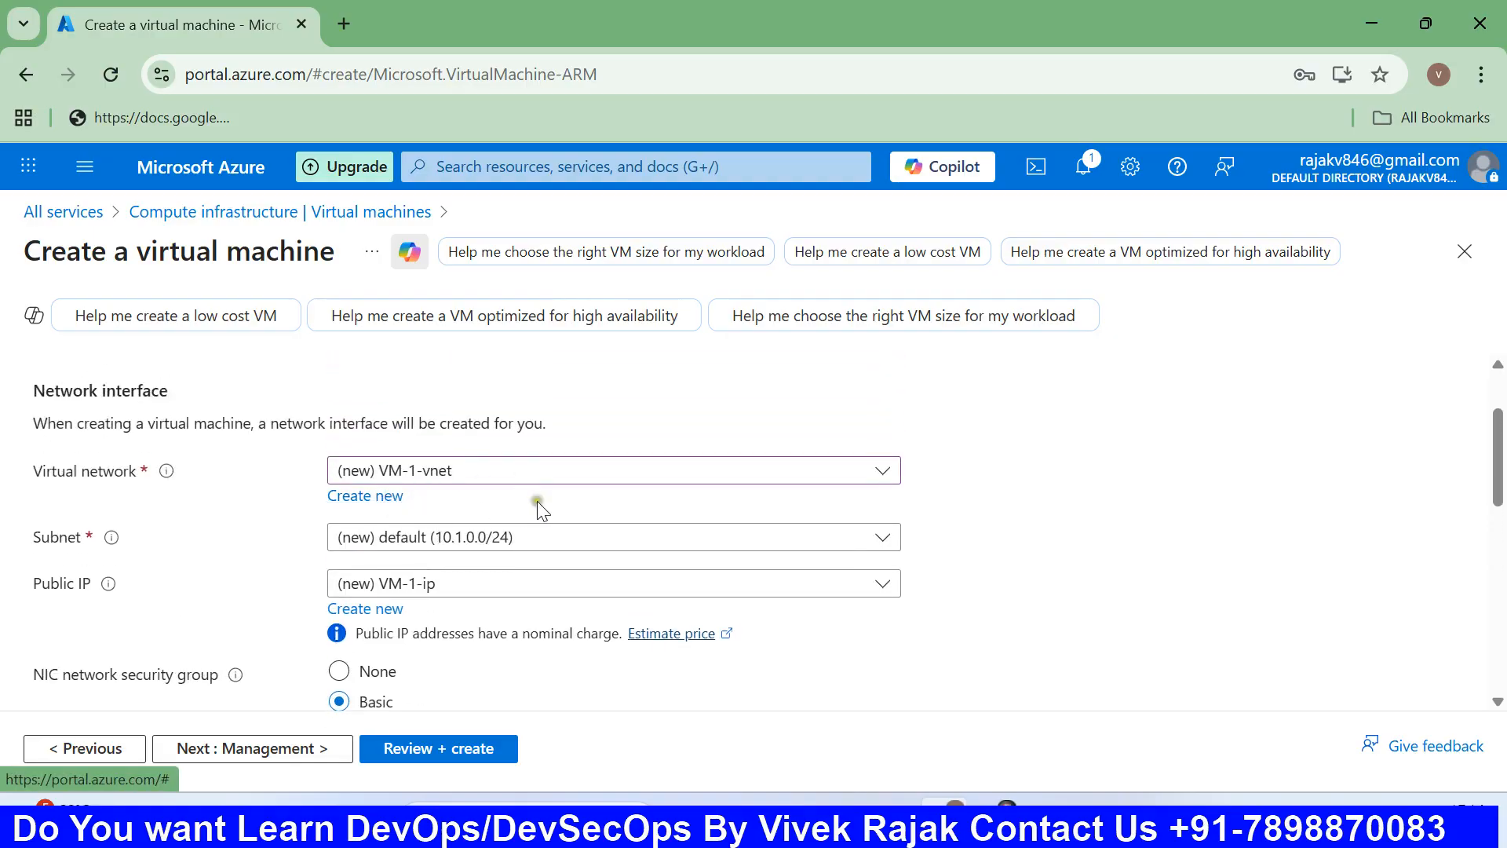
{"action": "scroll", "coordinate": [539, 502], "scroll_direction": "down", "scroll_amount": 3}
{"action": "scroll", "coordinate": [539, 508], "scroll_direction": "down", "scroll_amount": 5}
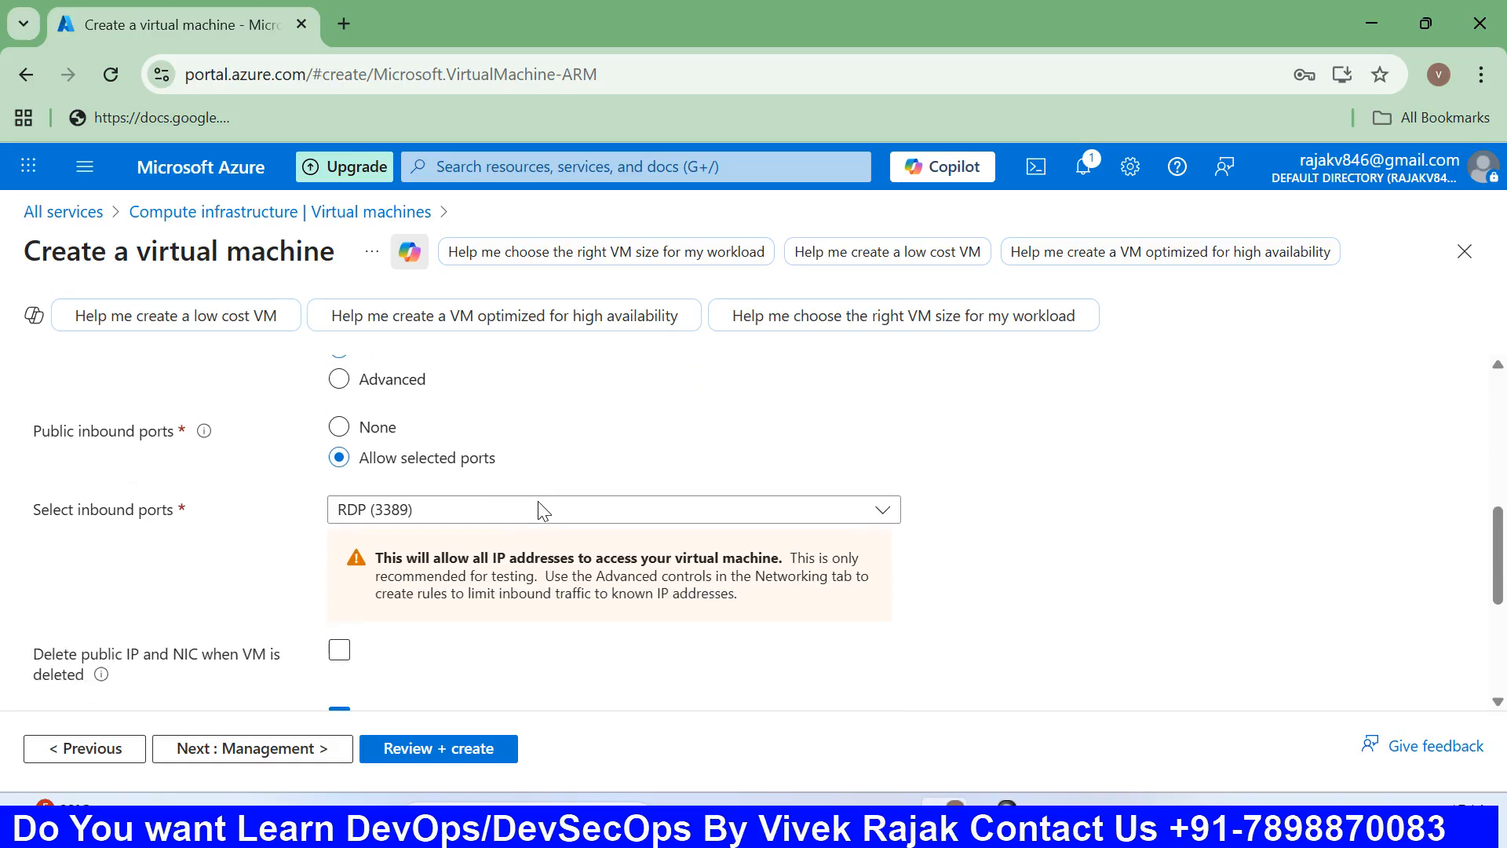
{"action": "left_click", "coordinate": [318, 754]}
Skip the Monitoring and Advanced tabs and run Review + create validation, priced at 0.1590 USD/hr.
{"action": "left_click", "coordinate": [318, 754]}
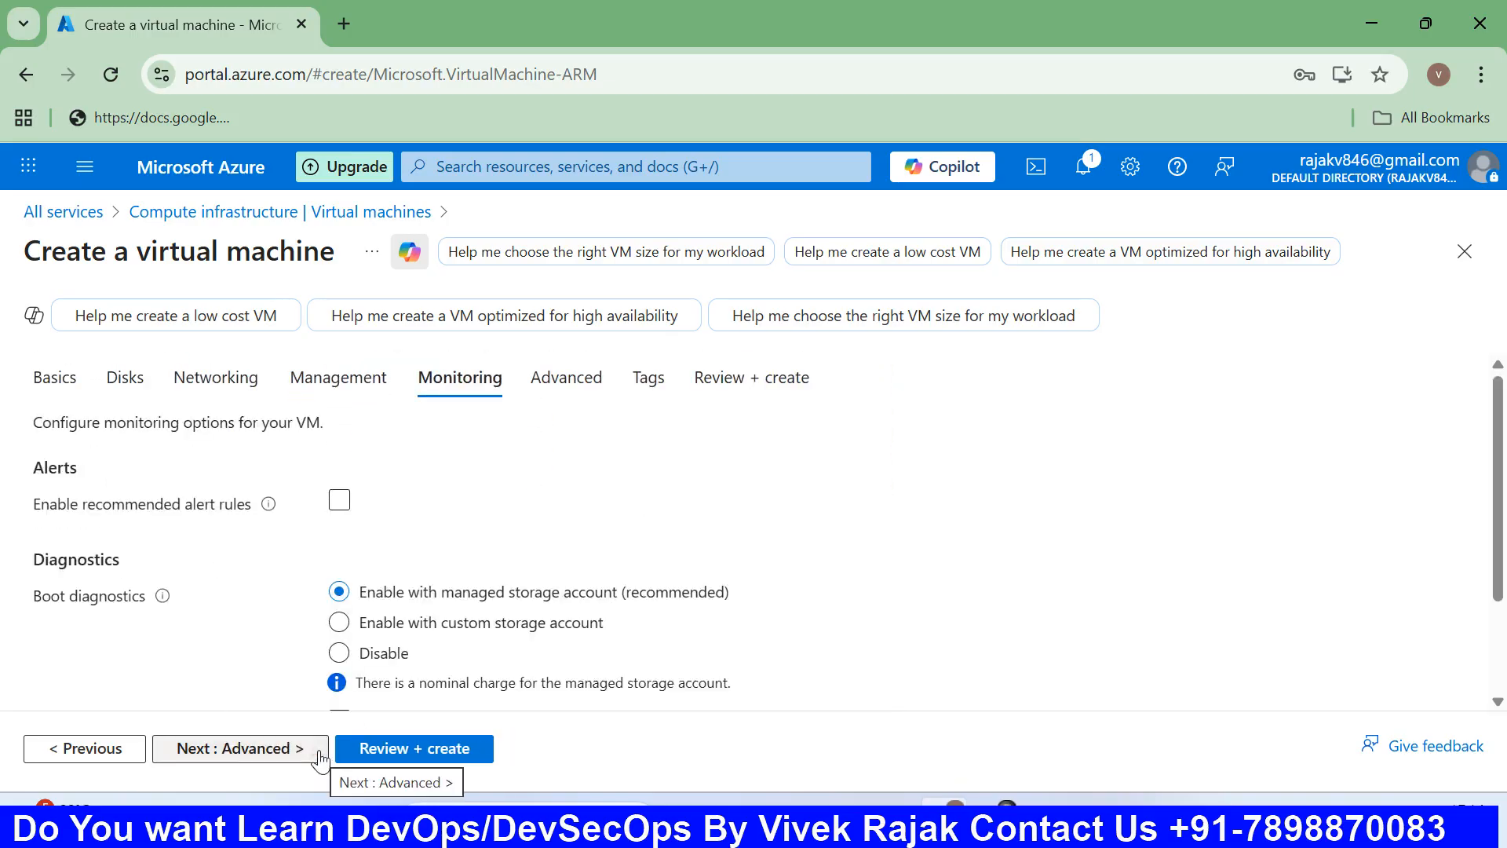
{"action": "left_click", "coordinate": [318, 752]}
{"action": "left_click", "coordinate": [366, 754]}
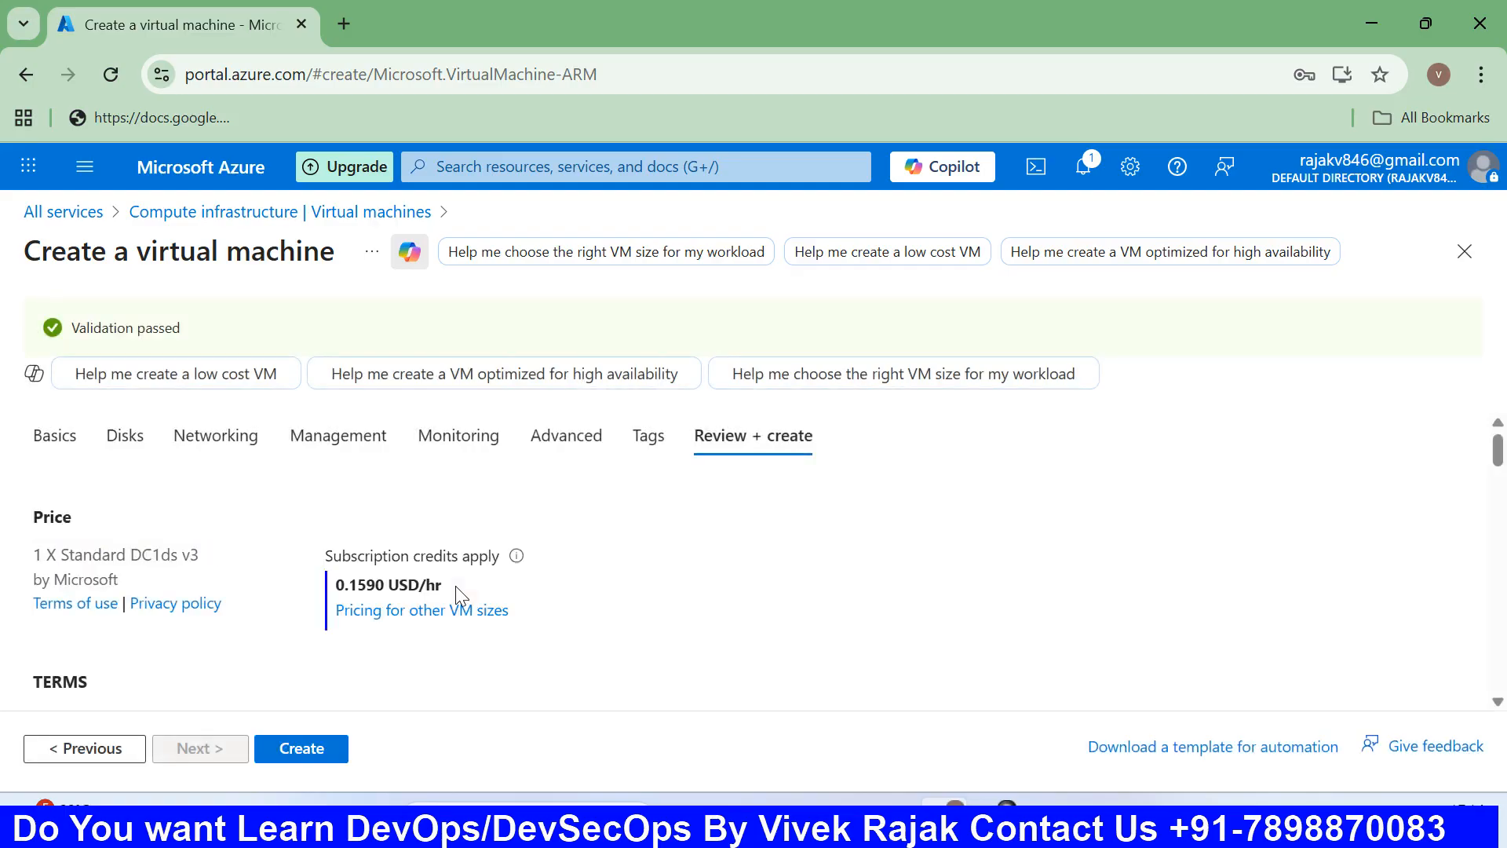
Create the VM-1 deployment from the validated Review + create page.
{"action": "left_click", "coordinate": [292, 750]}
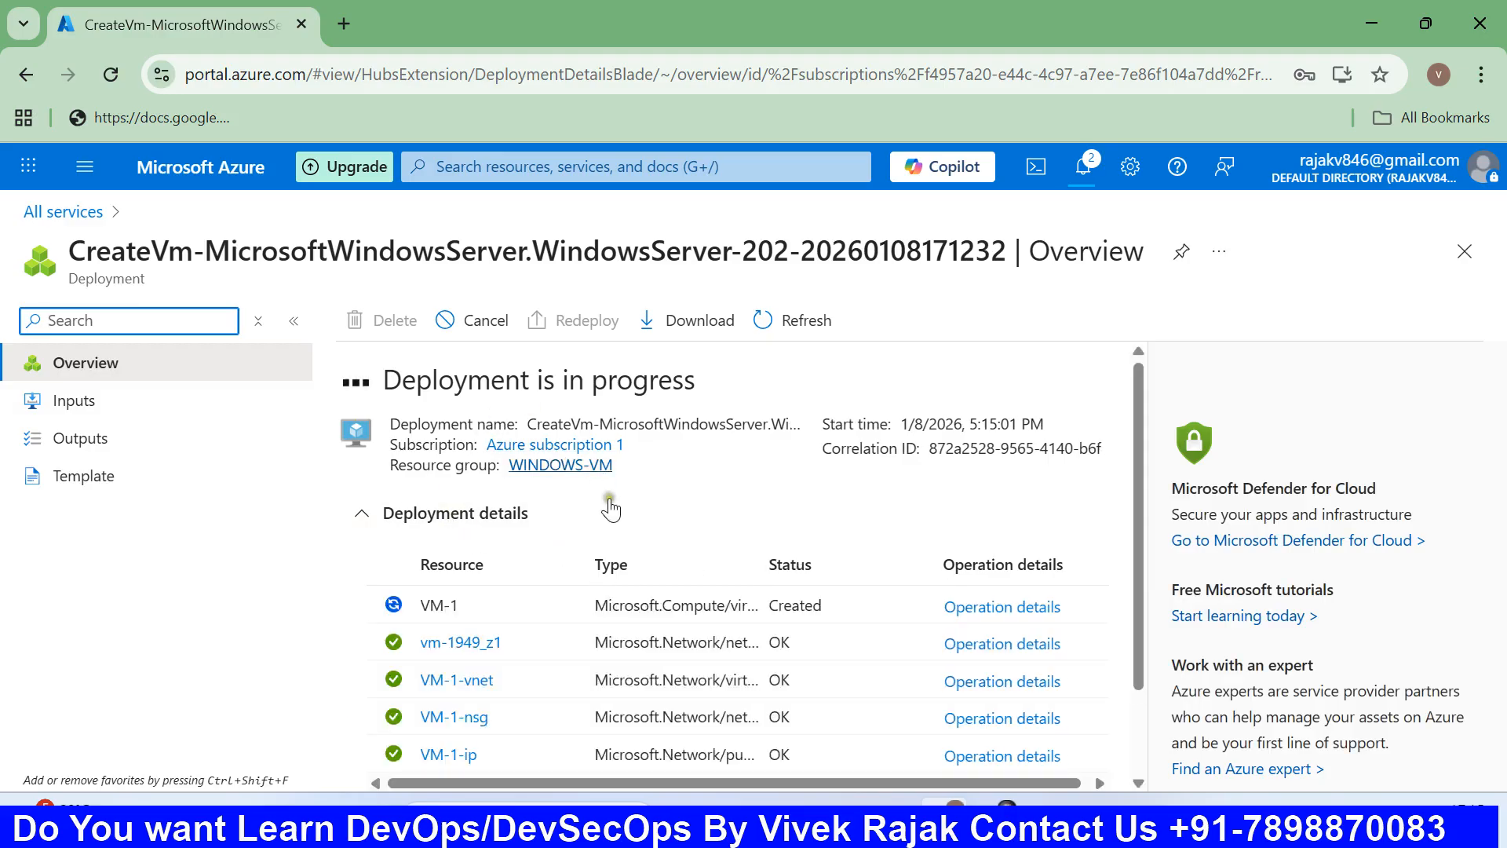
Check the Deployment details statuses for VM-1, vm-1949_z1, VM-1-vnet, VM-1-nsg and VM-1-ip.
{"action": "scroll", "coordinate": [604, 550], "scroll_direction": "down", "scroll_amount": 1}
{"action": "scroll", "coordinate": [554, 596], "scroll_direction": "up", "scroll_amount": 1}
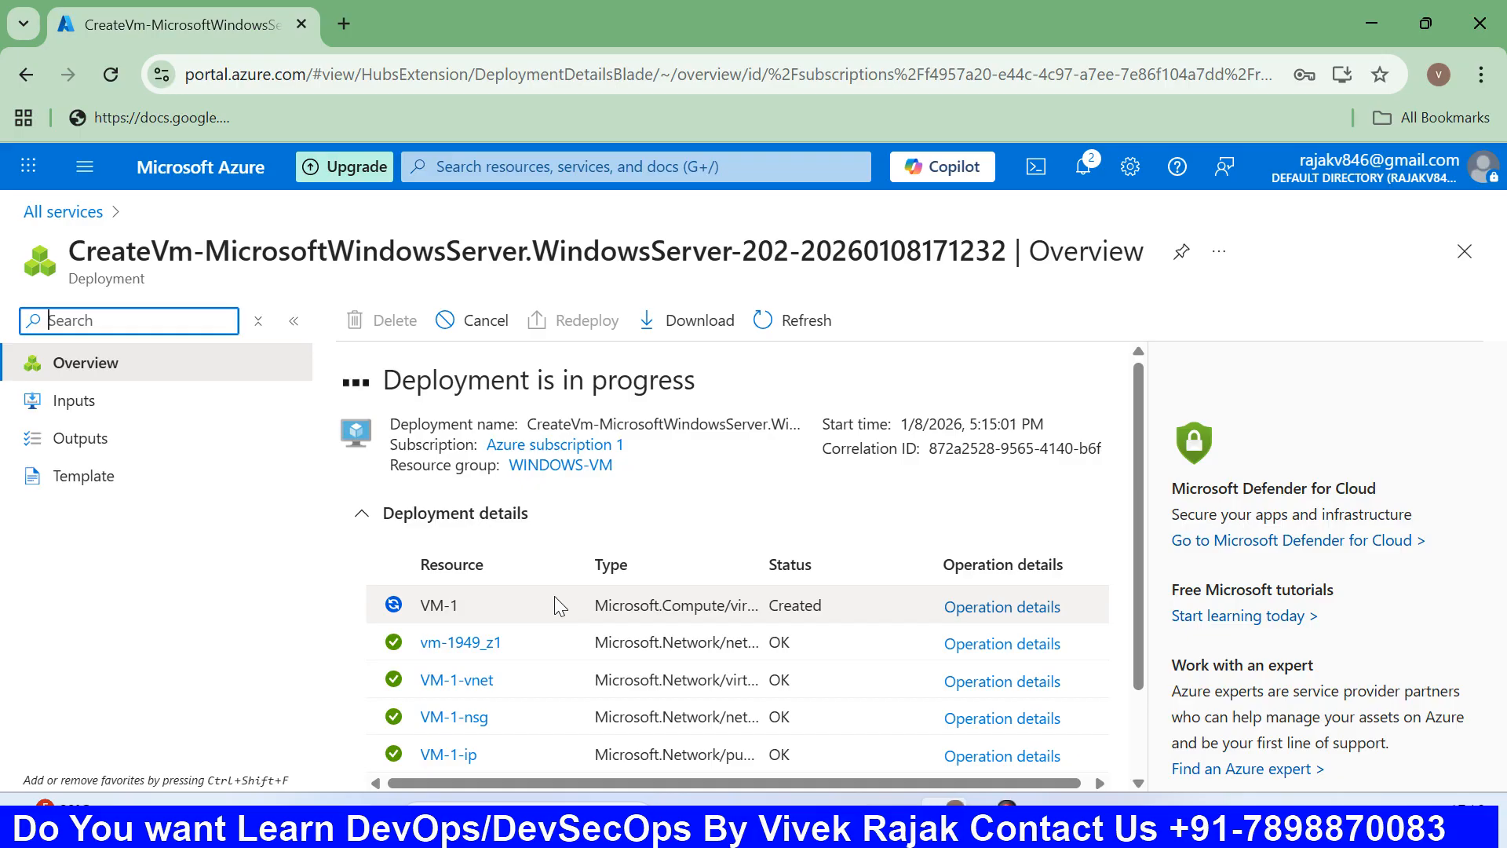
{"action": "scroll", "coordinate": [568, 678], "scroll_direction": "down", "scroll_amount": 2}
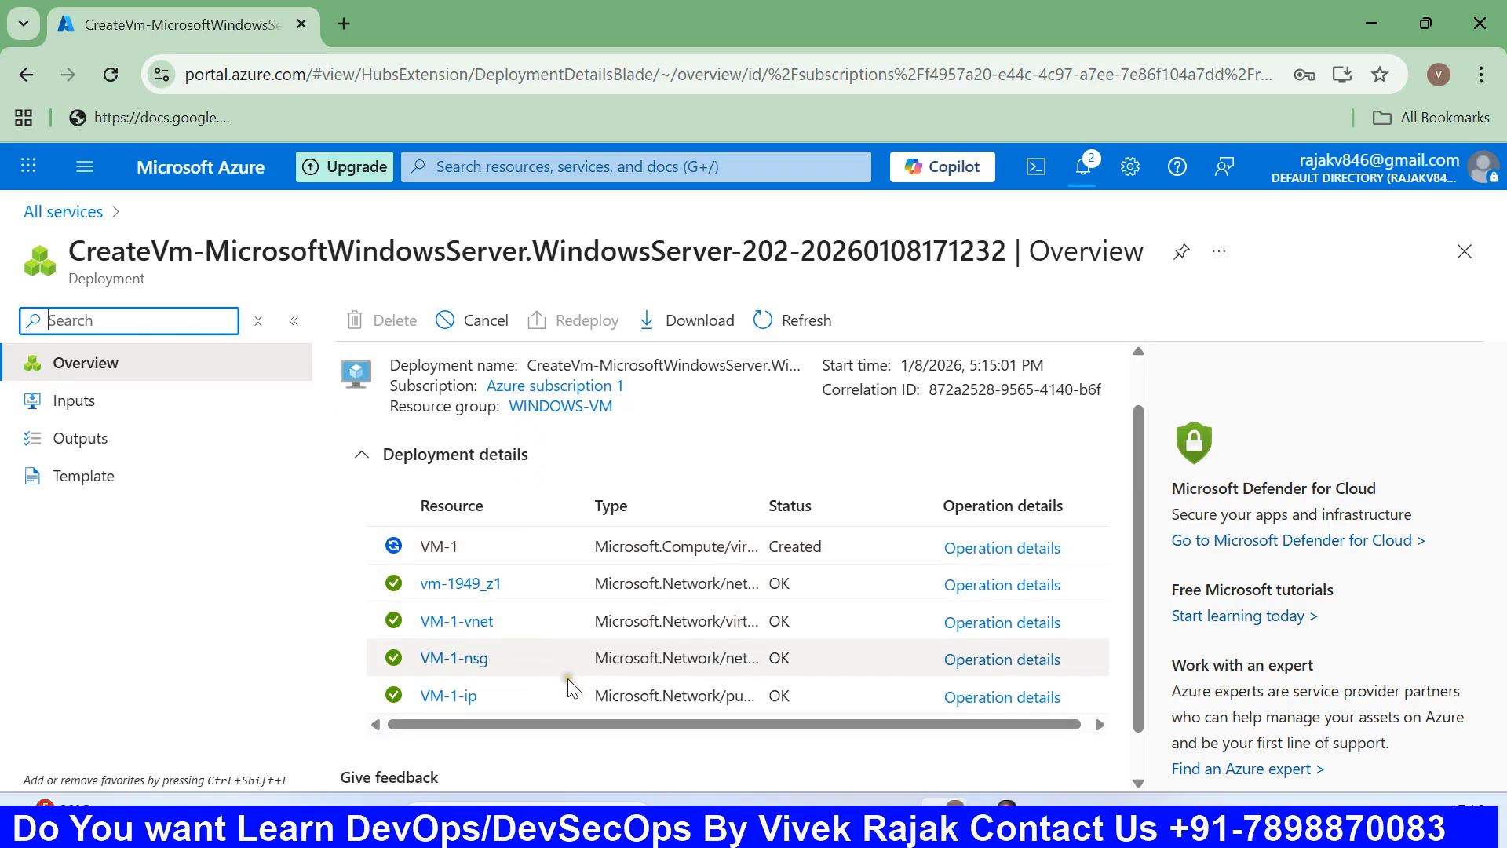
{"action": "scroll", "coordinate": [567, 679], "scroll_direction": "up", "scroll_amount": 2}
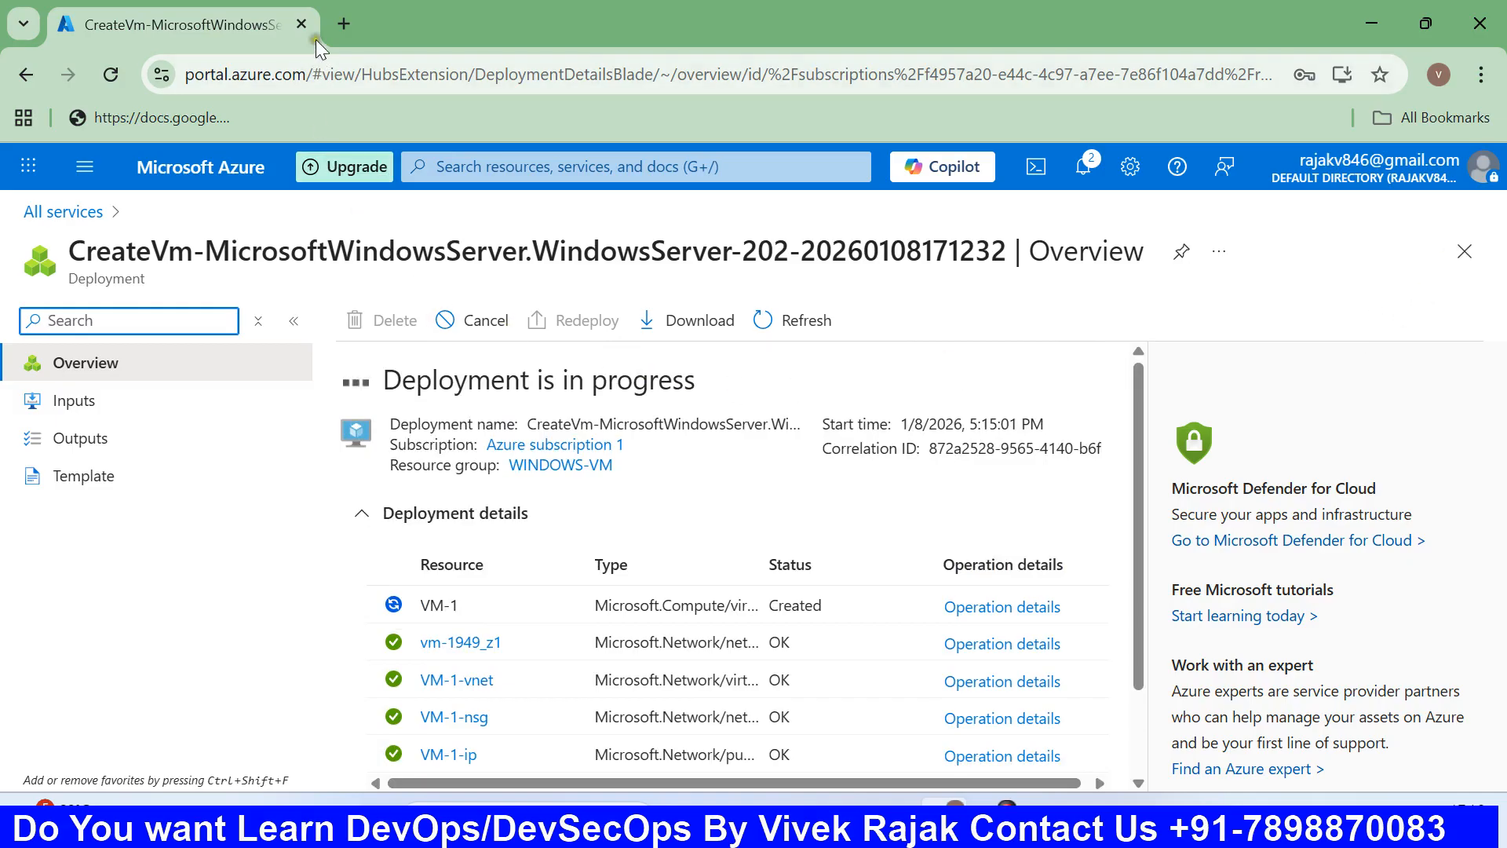
Duplicate the deployment tab, then open the finished VM-1 resource from the original tab.
{"action": "right_click", "coordinate": [226, 28]}
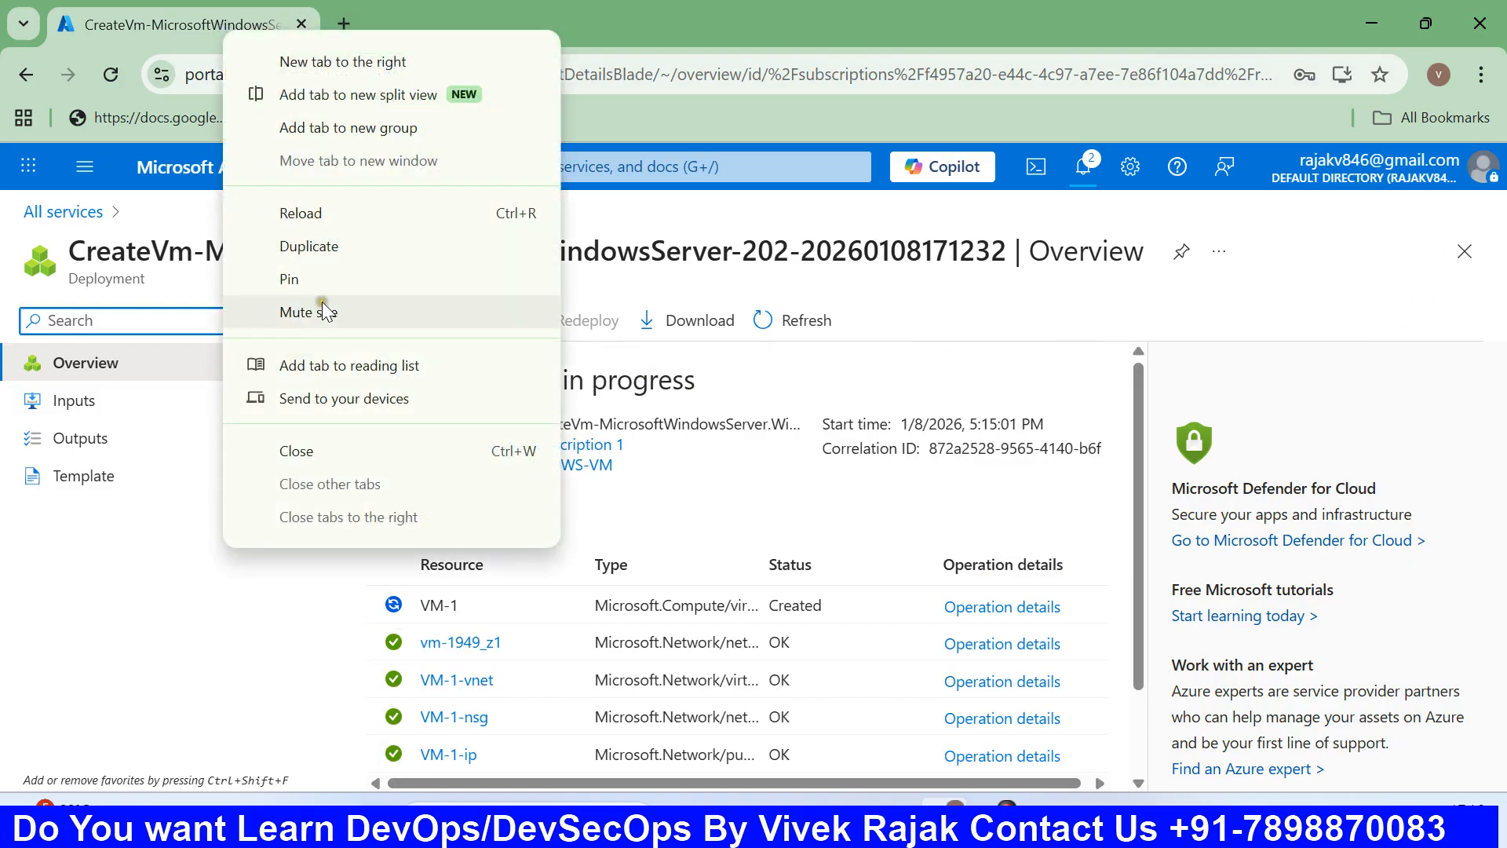
{"action": "left_click", "coordinate": [330, 245]}
{"action": "left_click", "coordinate": [218, 24]}
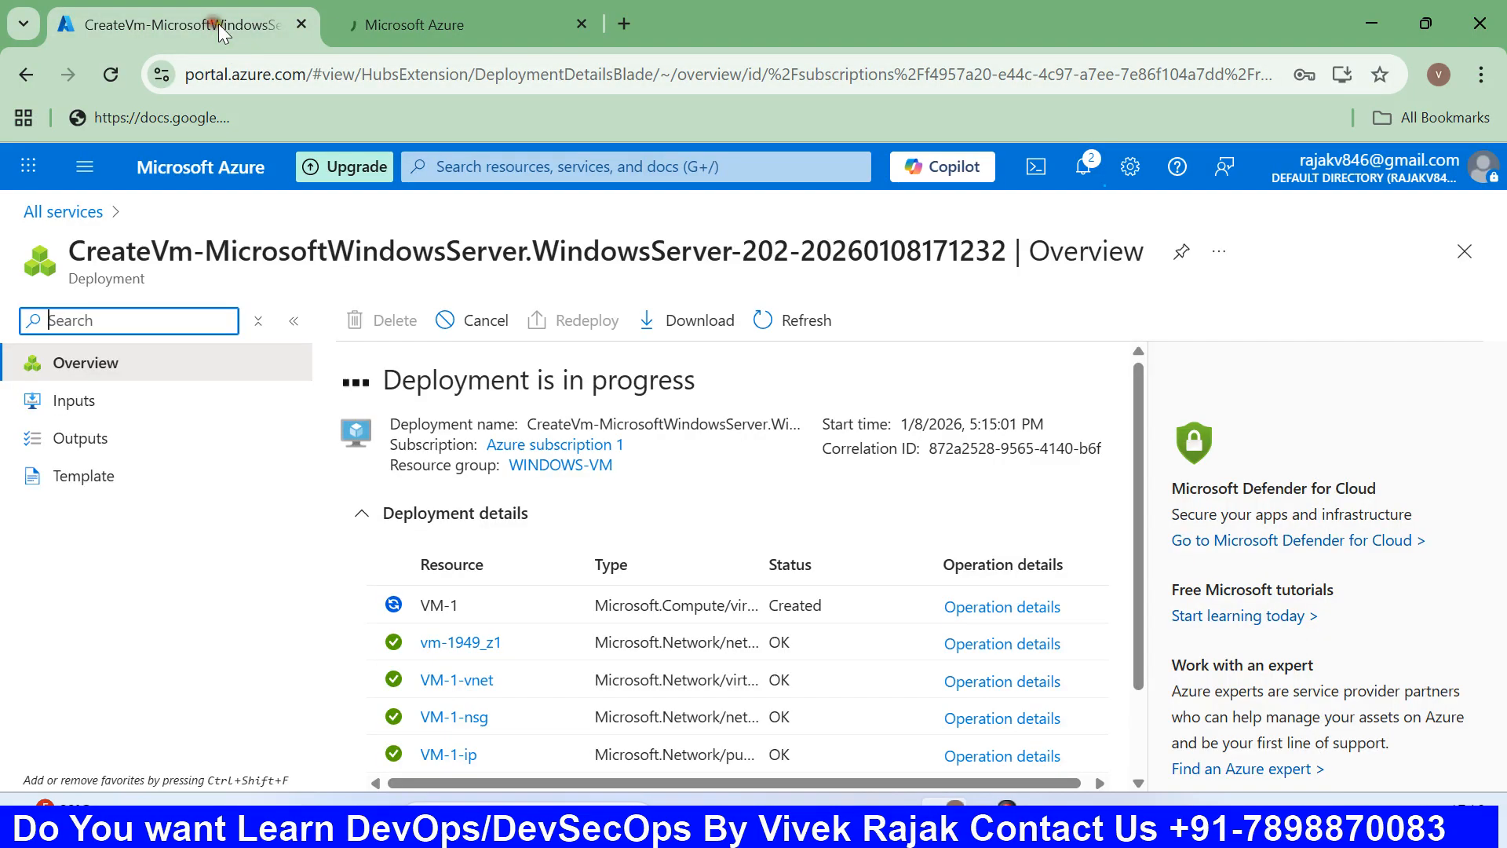
{"action": "left_click", "coordinate": [415, 26]}
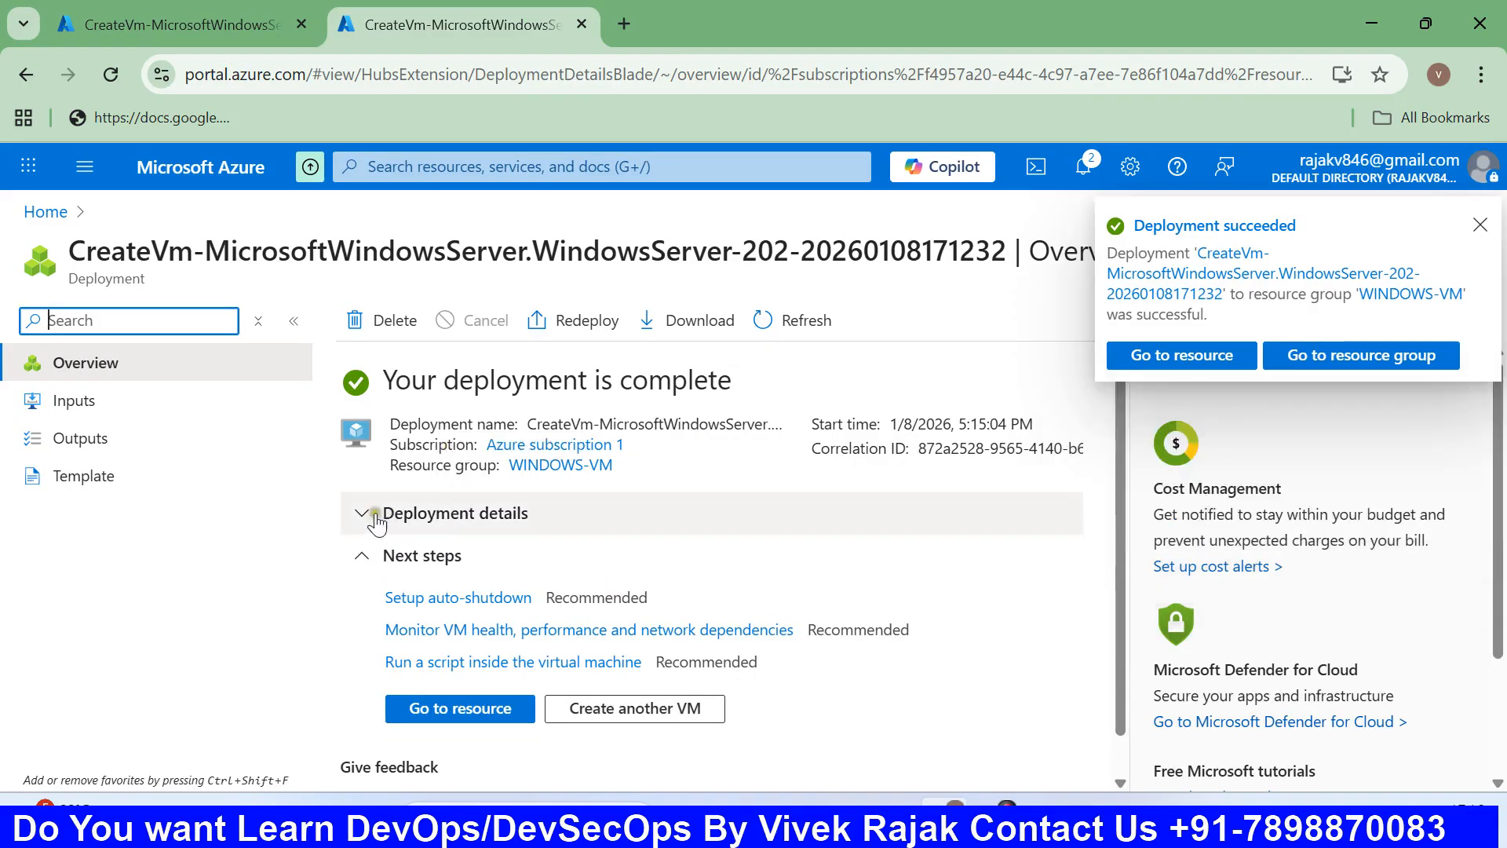
{"action": "left_click", "coordinate": [165, 24]}
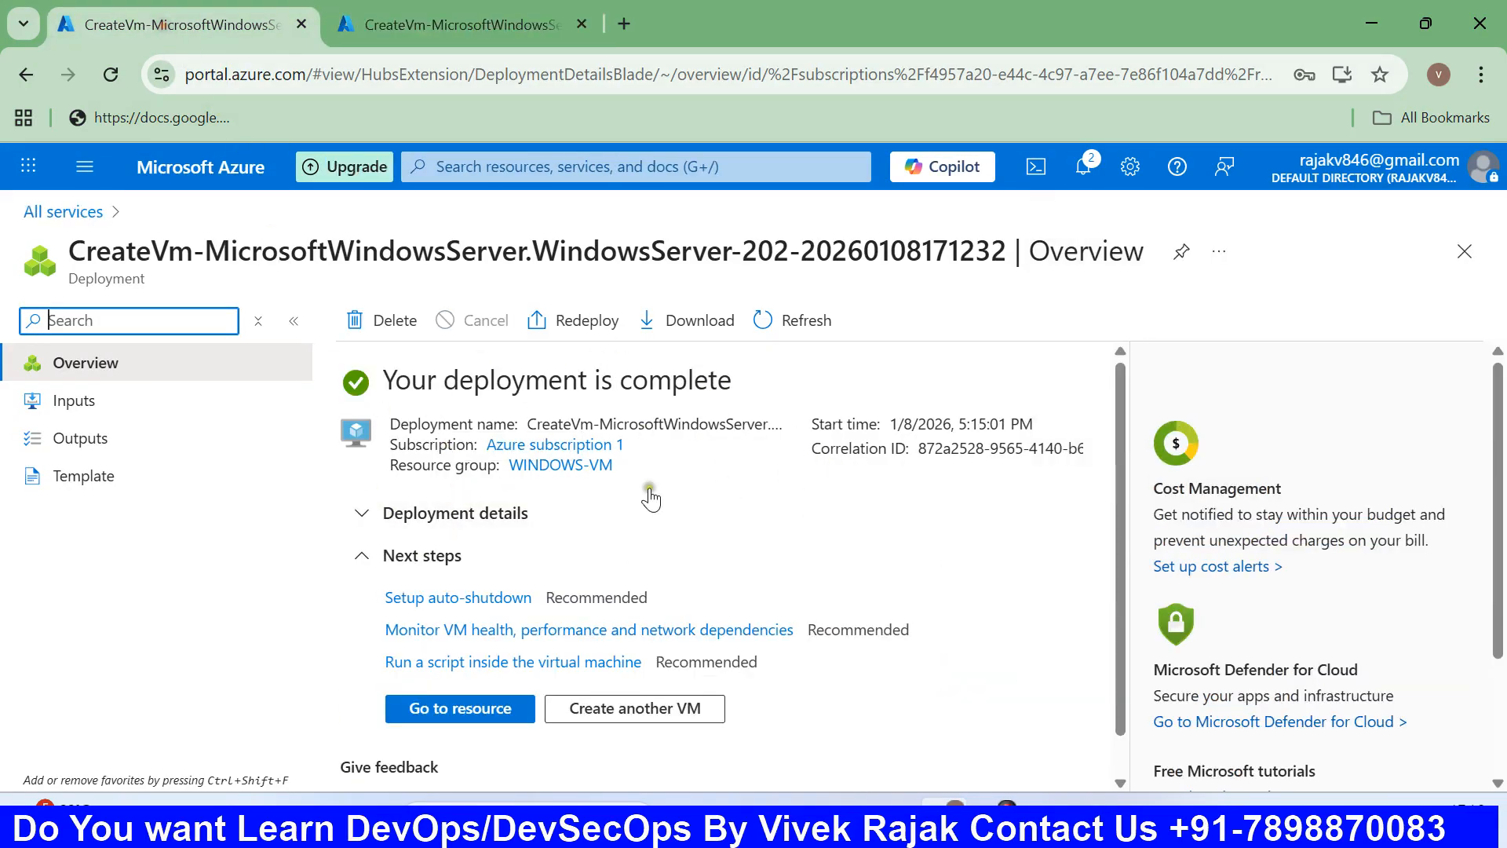
{"action": "left_click", "coordinate": [475, 709]}
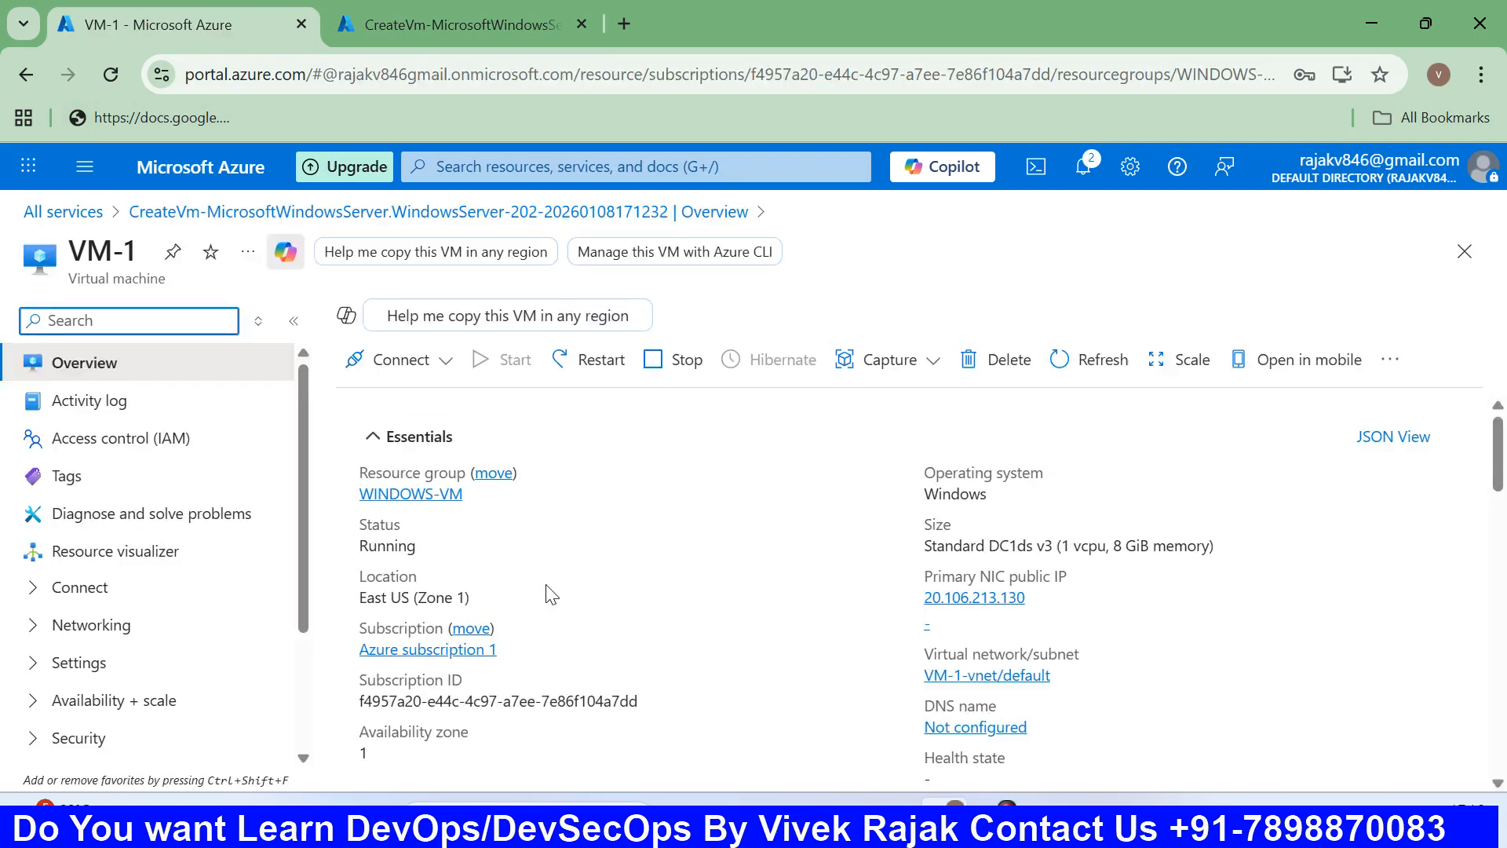
Download the RDP file for VM-1 from its Connect page.
{"action": "left_click", "coordinate": [451, 424]}
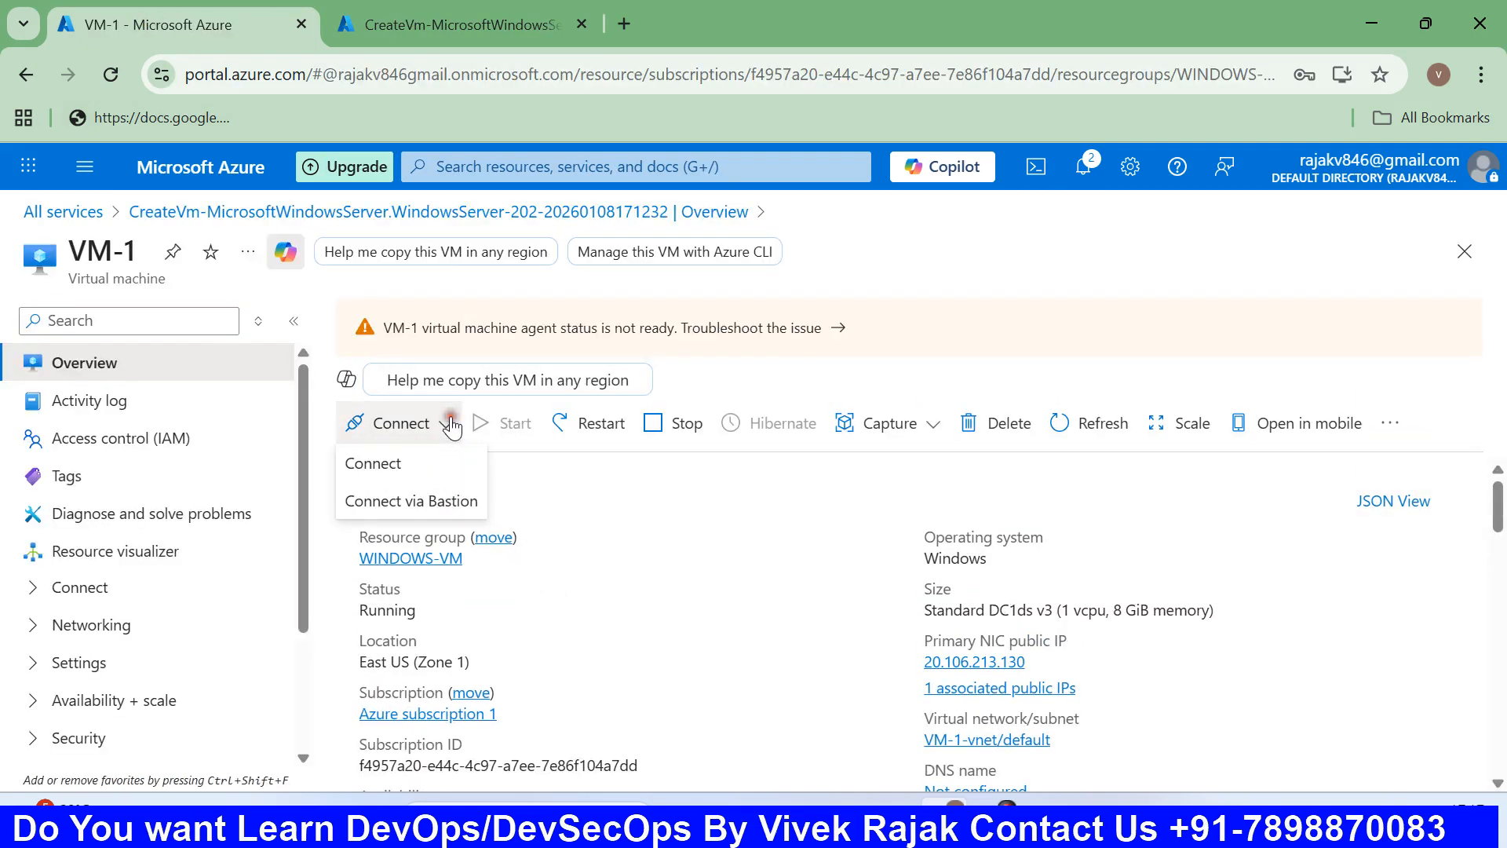
{"action": "left_click", "coordinate": [427, 466]}
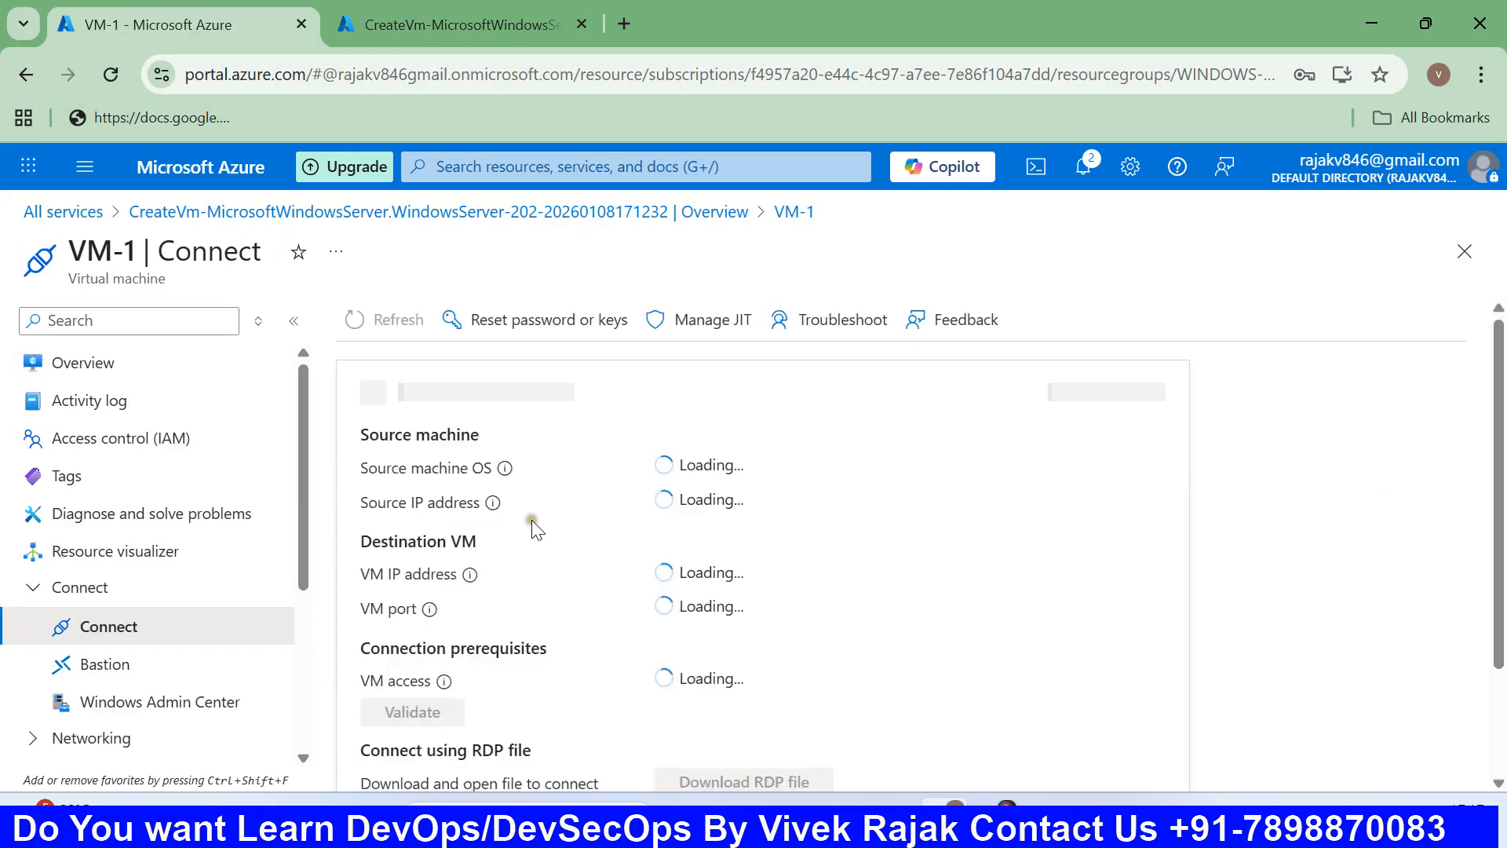
{"action": "scroll", "coordinate": [569, 504], "scroll_direction": "down", "scroll_amount": 3}
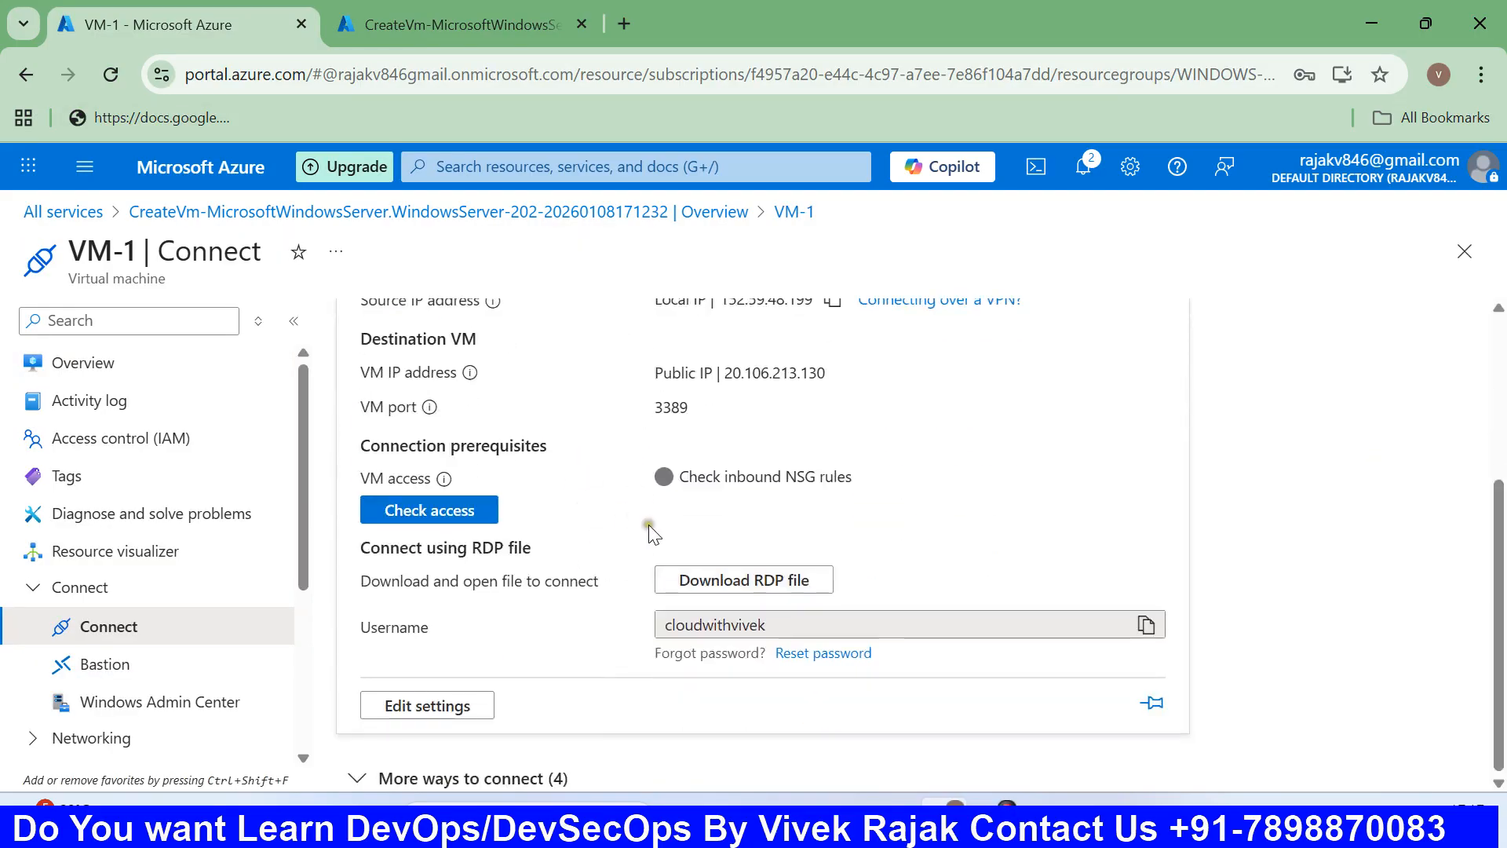
{"action": "left_click", "coordinate": [774, 582]}
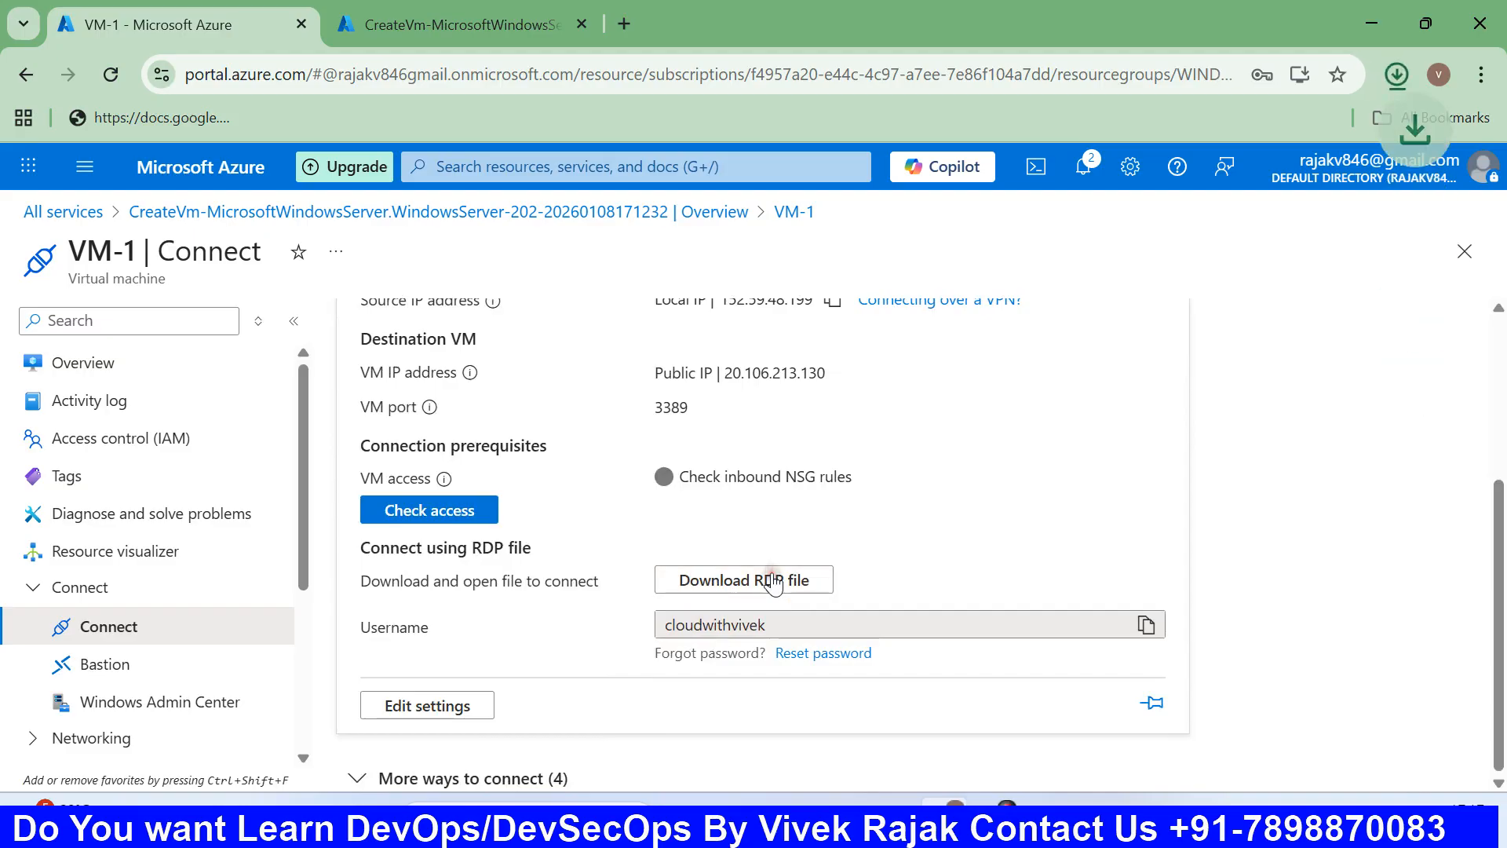
Open the RDP file and sign in to 20.106.213.130 with the admin password, accepting the certificate.
{"action": "left_click", "coordinate": [1184, 148]}
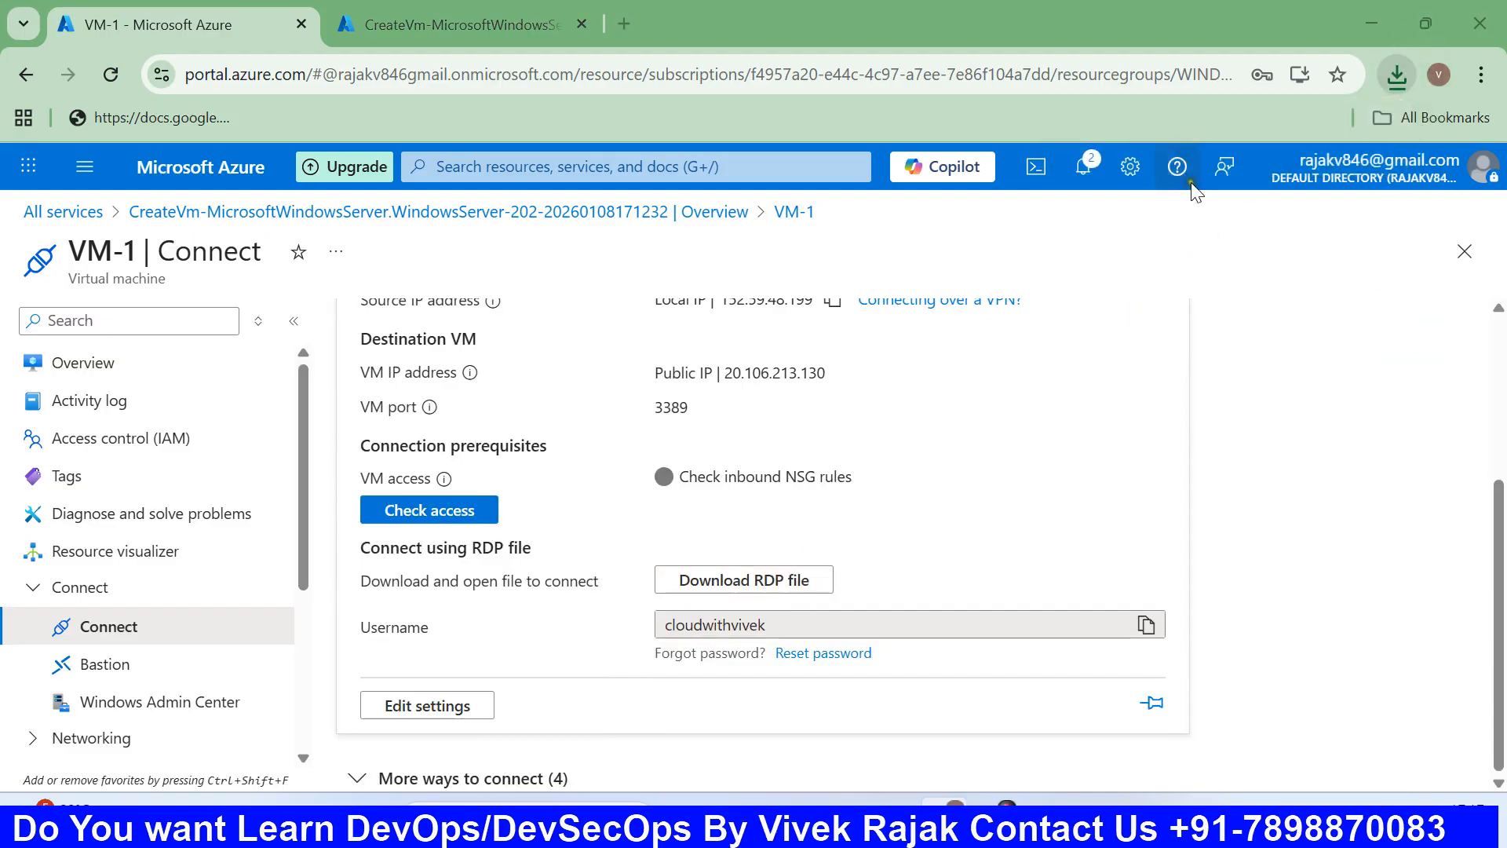
{"action": "left_click", "coordinate": [915, 533]}
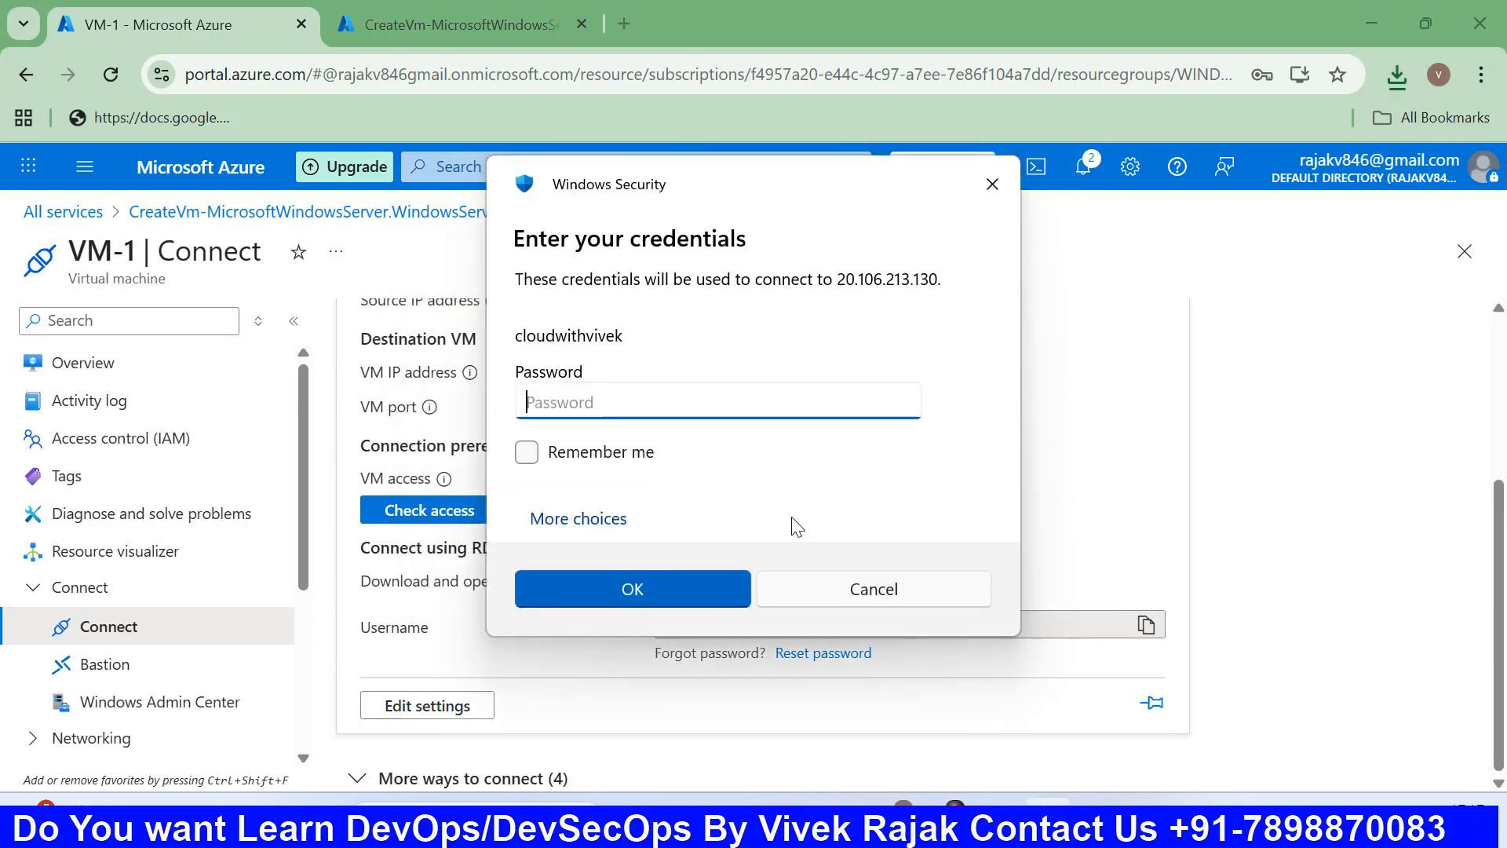
{"action": "type", "text": "*****"}
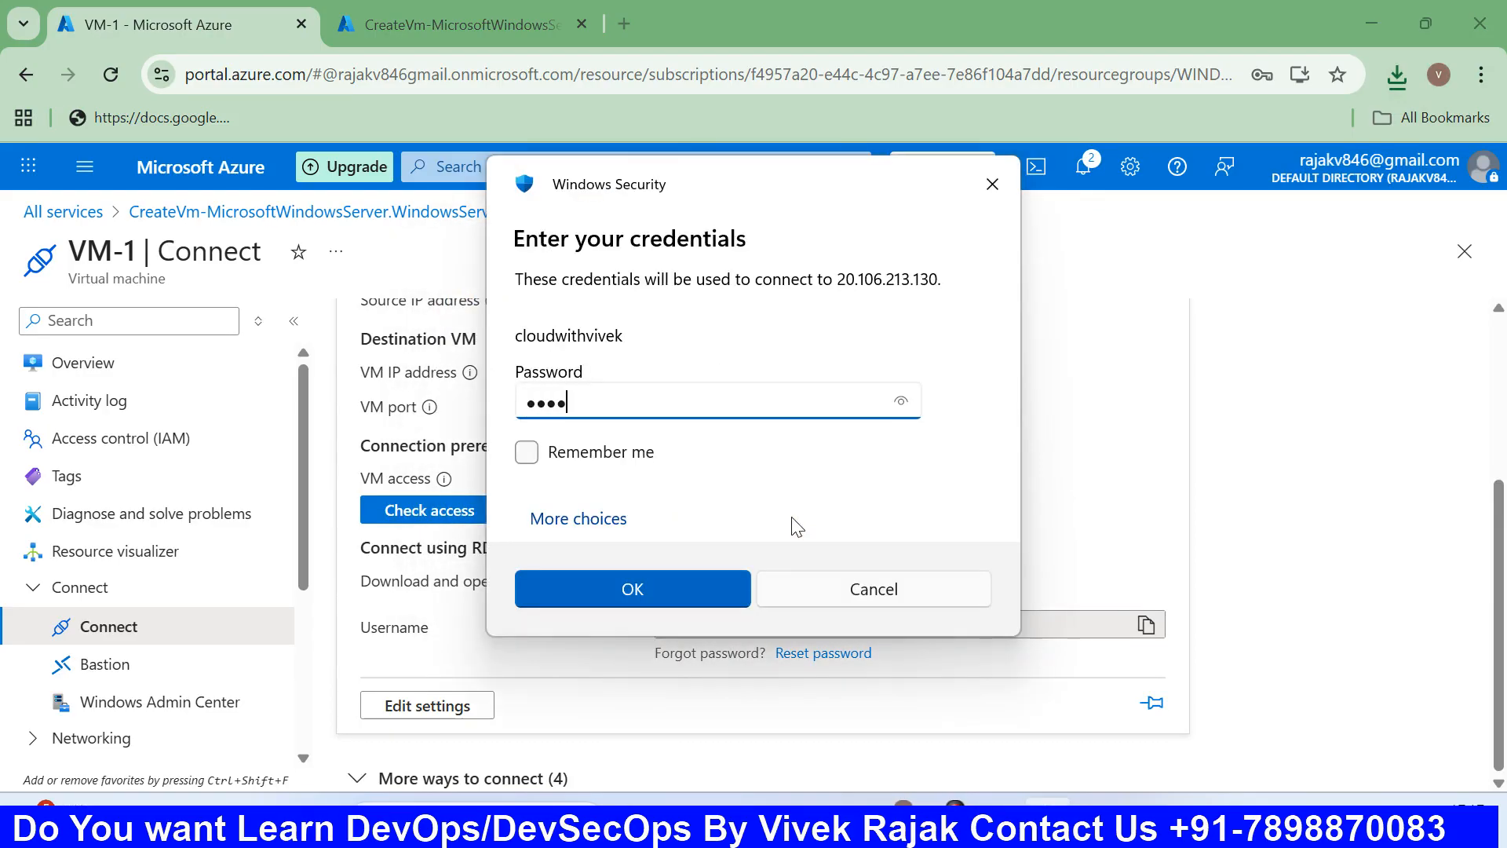
{"action": "type", "text": "*******"}
{"action": "key", "text": "Return"}
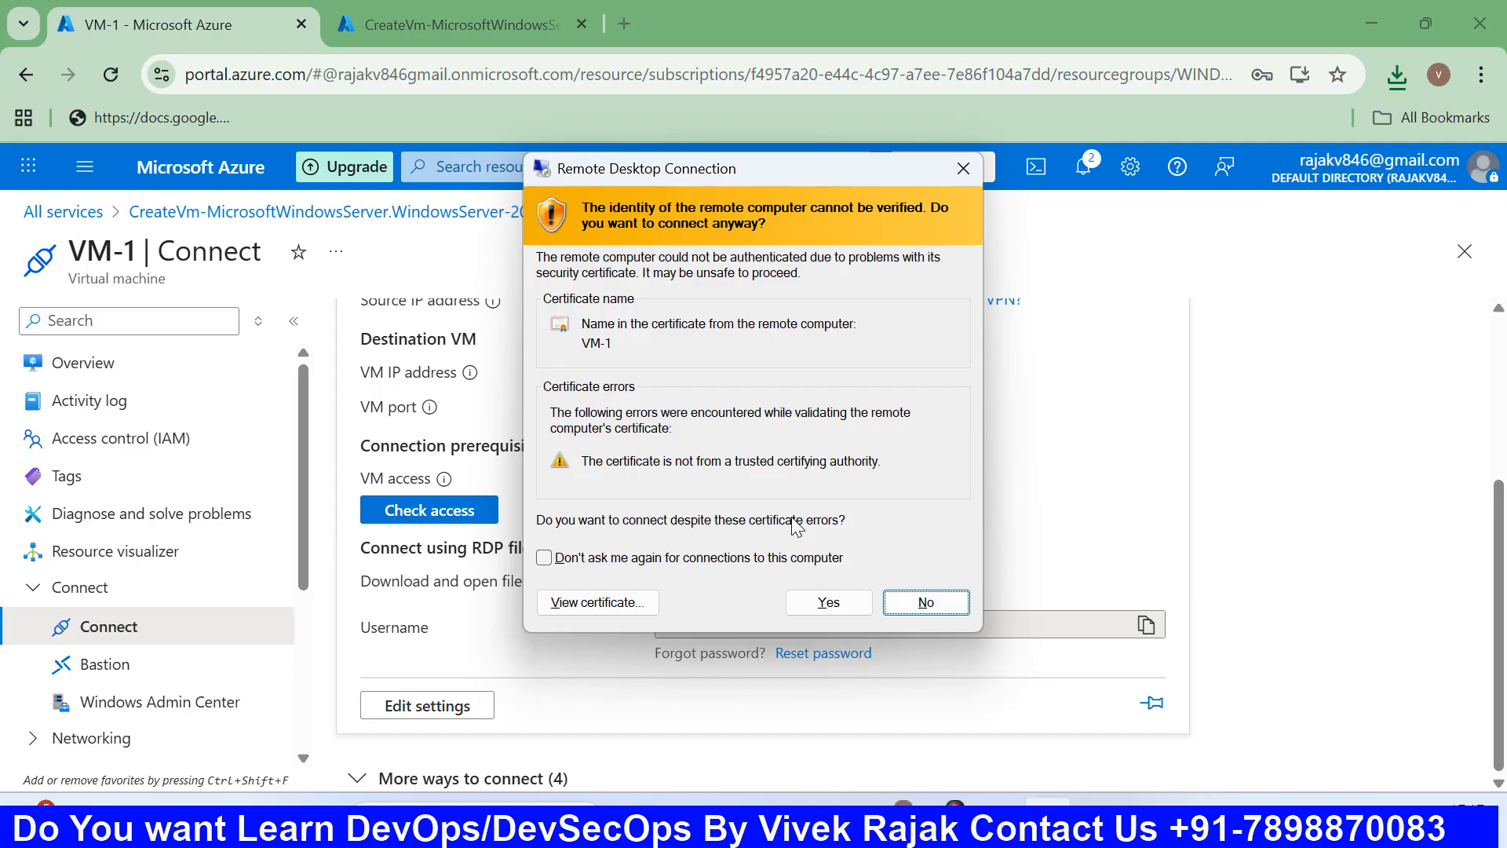
{"action": "left_click", "coordinate": [826, 601]}
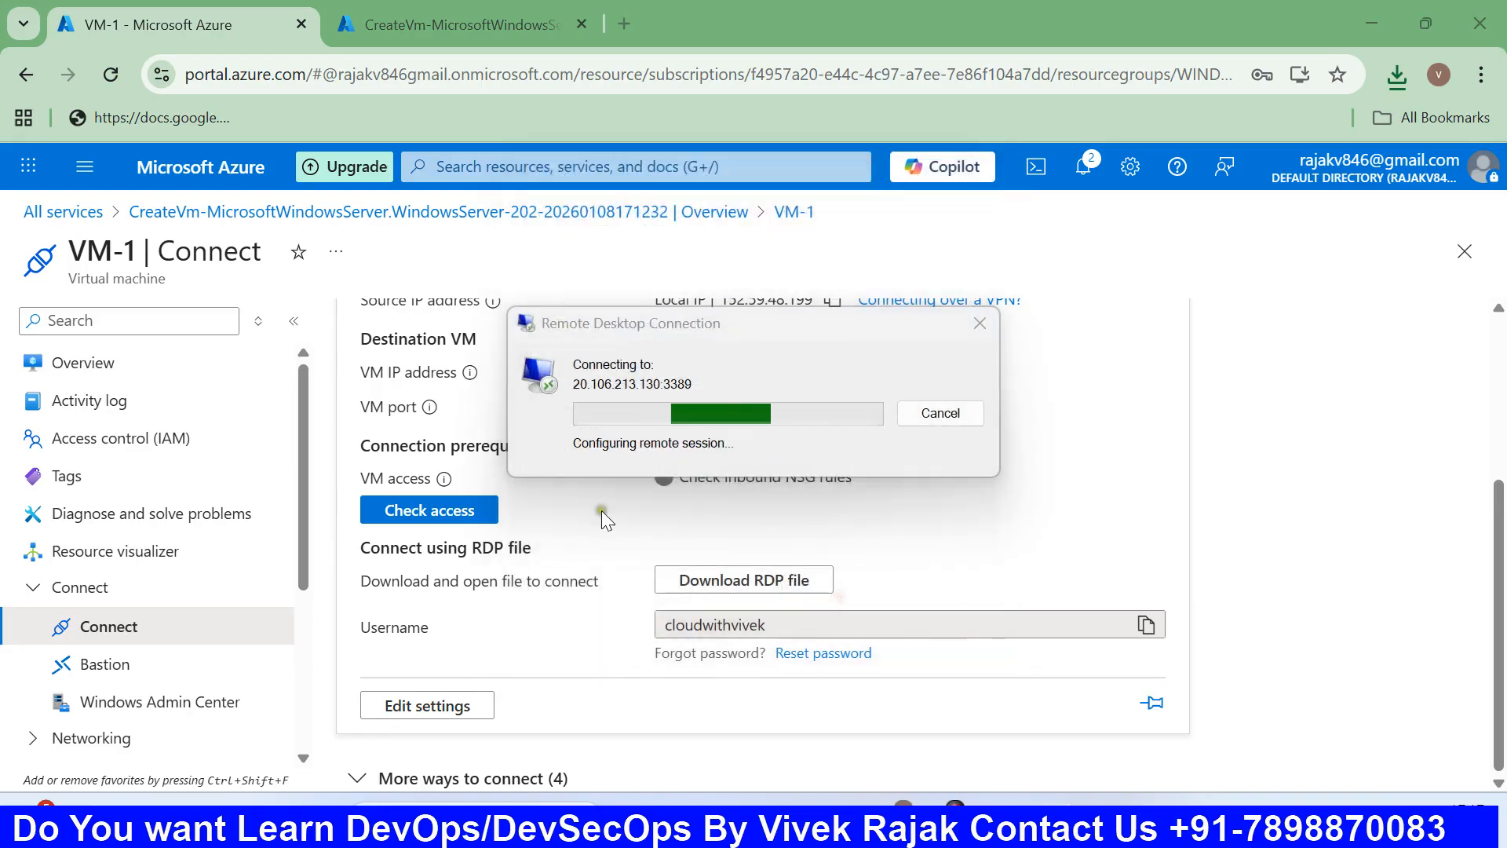
{"action": "left_click", "coordinate": [1364, 31]}
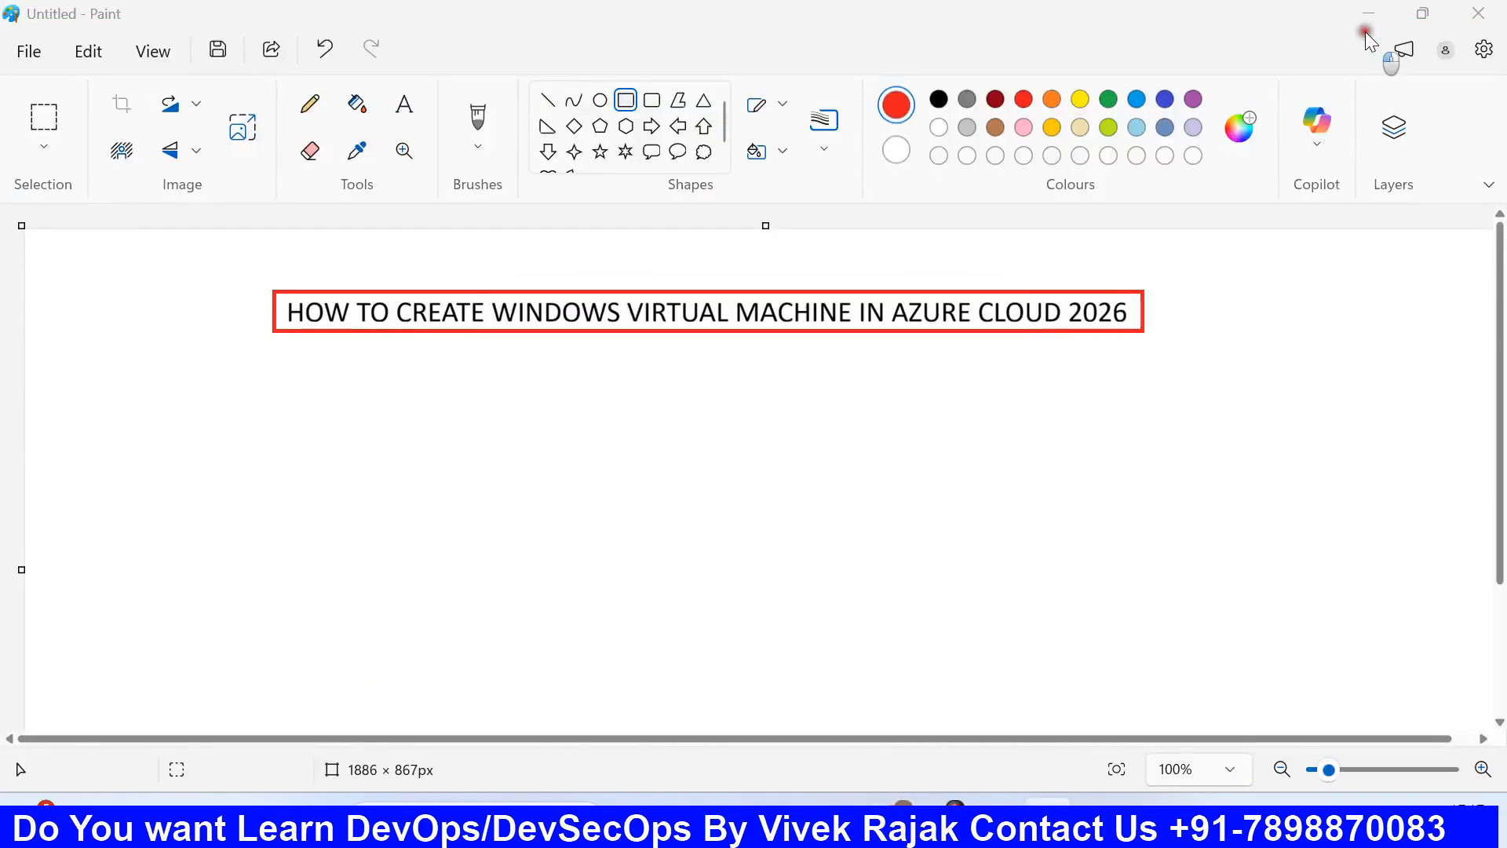
Minimize Paint and restore then maximize the VM-1 remote session so it stays full-screen.
{"action": "left_click", "coordinate": [1365, 13]}
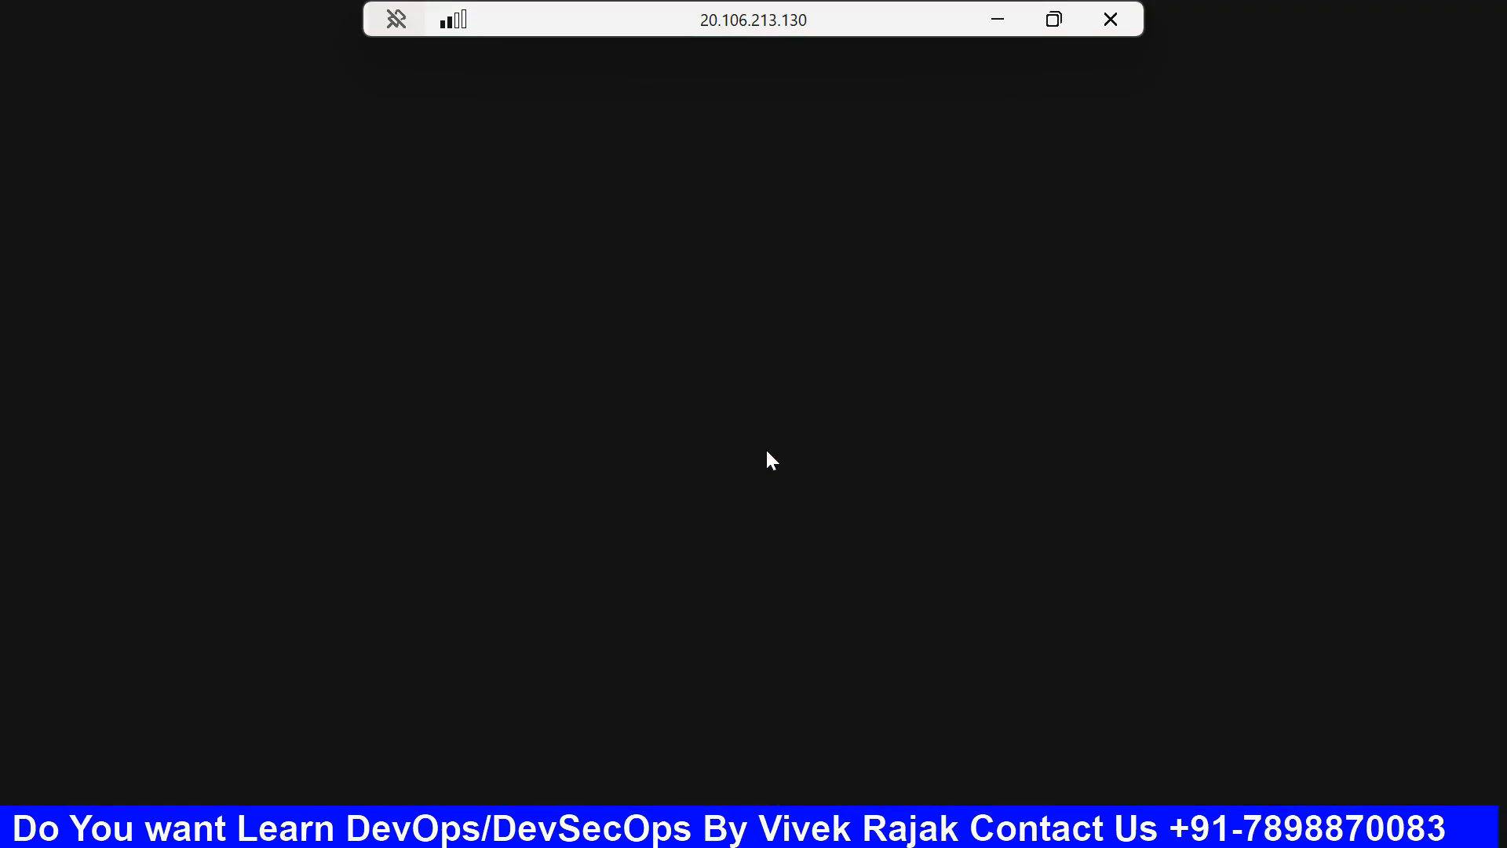
{"action": "left_click", "coordinate": [1049, 28]}
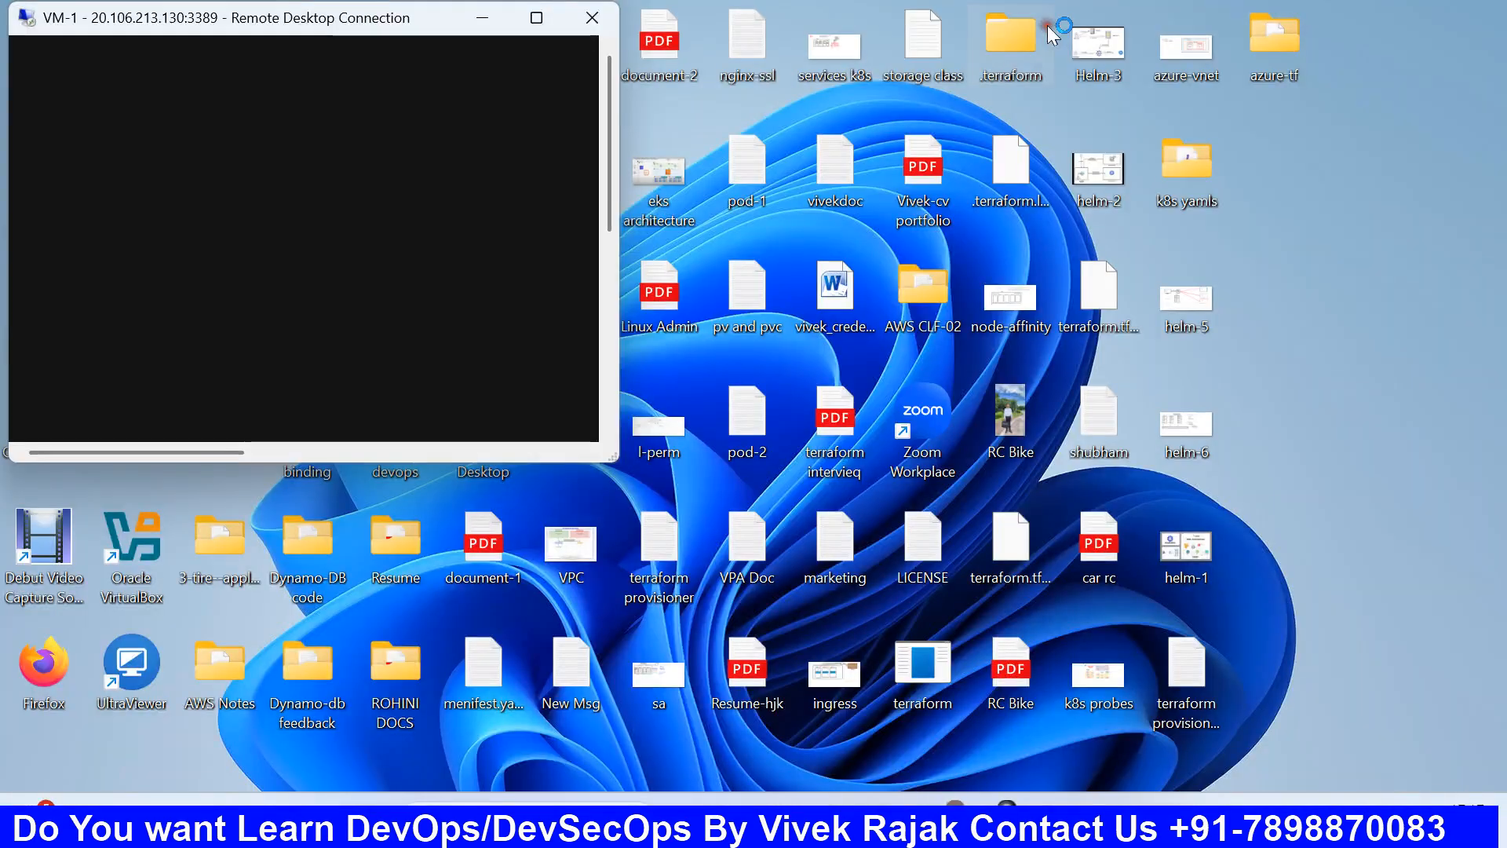
{"action": "left_click", "coordinate": [537, 18]}
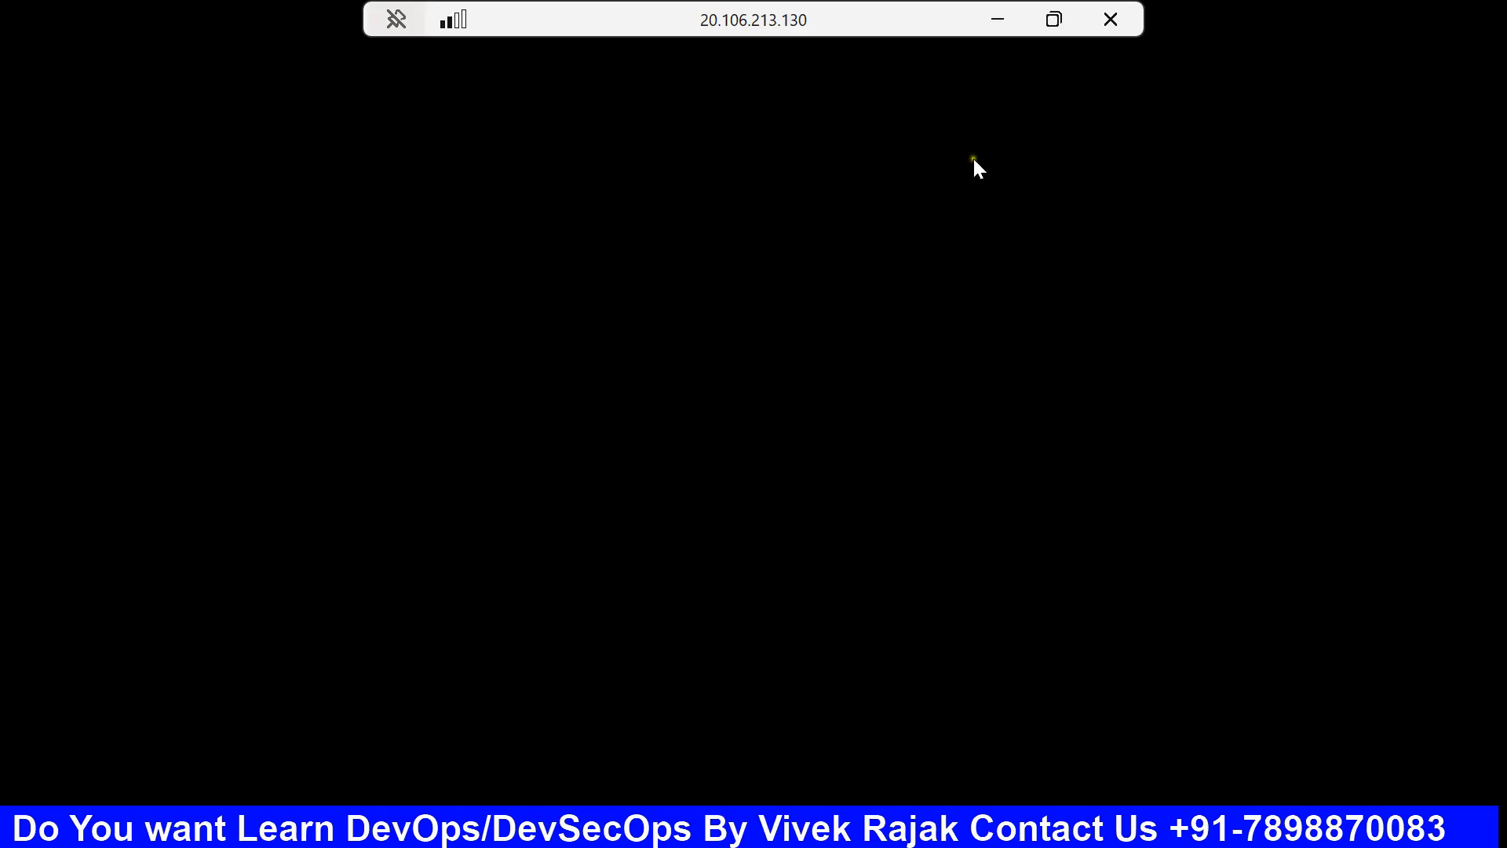
Toggle the remote session windowed, minimized and back to full screen.
{"action": "left_click", "coordinate": [1056, 17]}
{"action": "left_click", "coordinate": [536, 18]}
{"action": "left_click", "coordinate": [982, 18]}
{"action": "left_click", "coordinate": [1046, 816]}
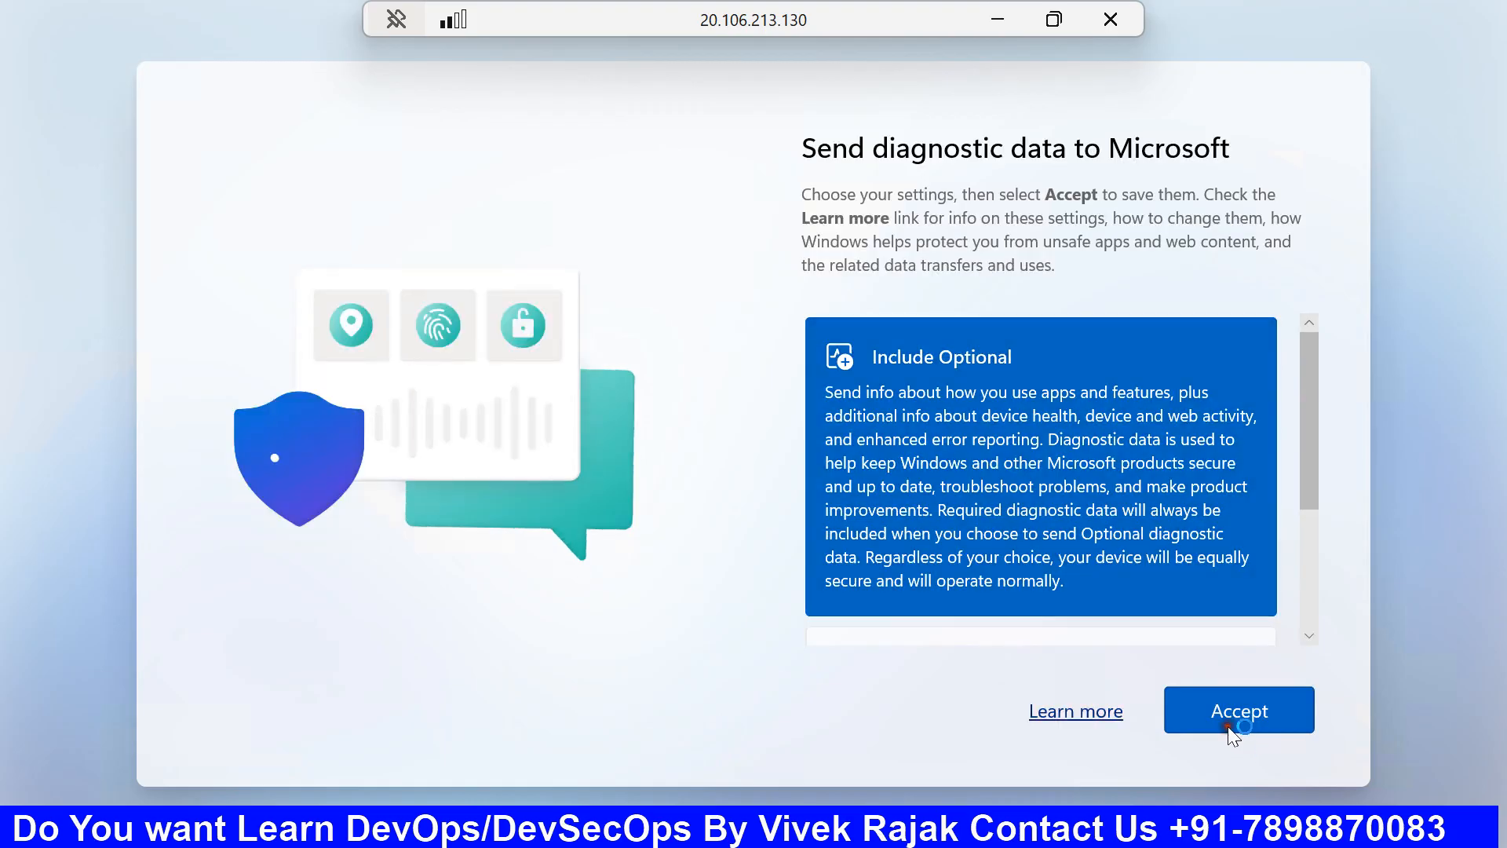
Accept the diagnostic data settings, dismiss the Azure Arc popup and close Server Manager.
{"action": "left_click", "coordinate": [1228, 727]}
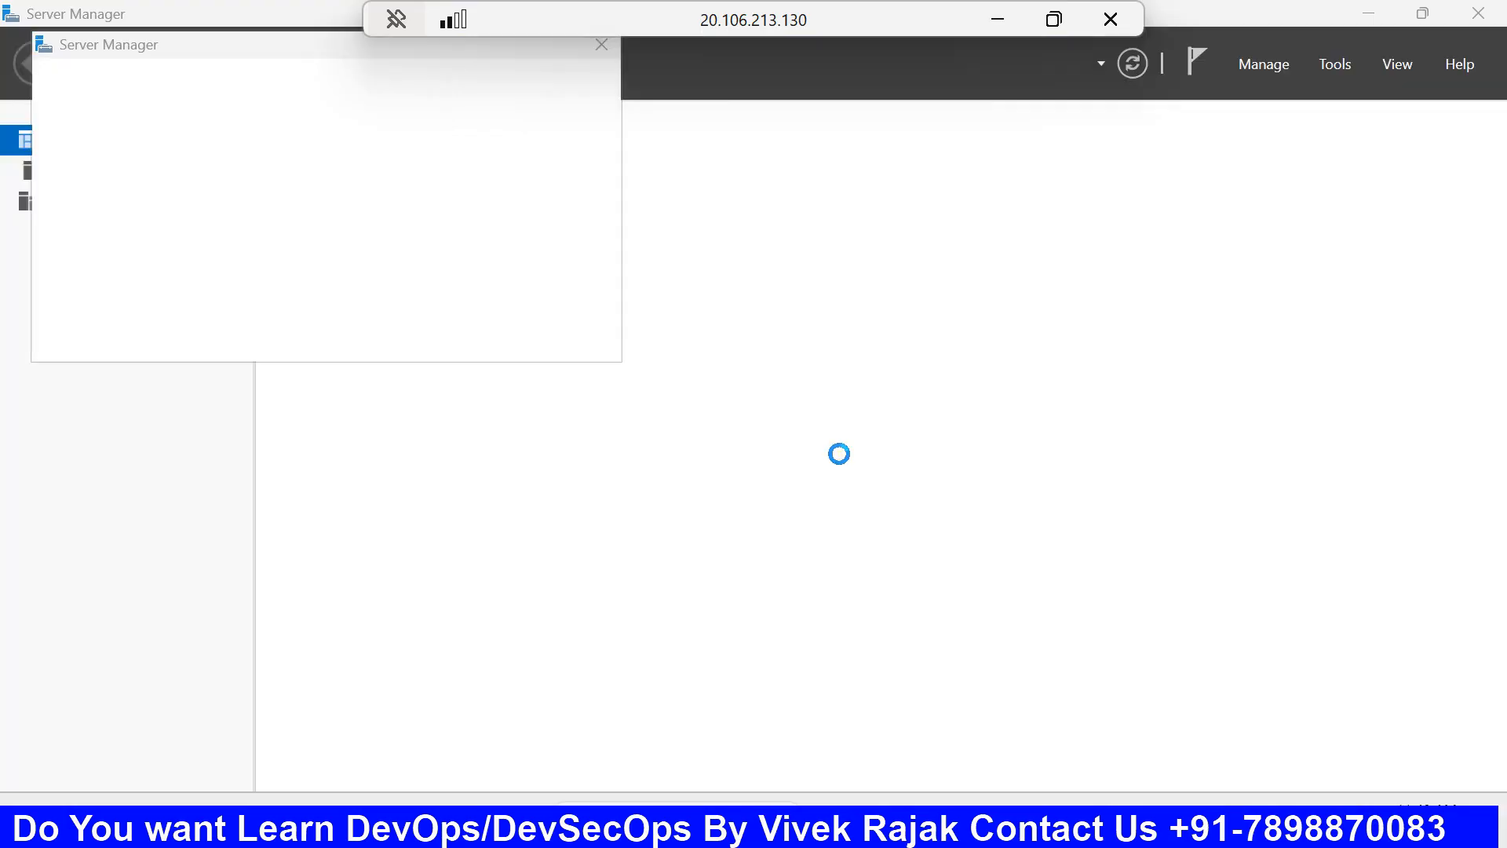
{"action": "left_click", "coordinate": [598, 46]}
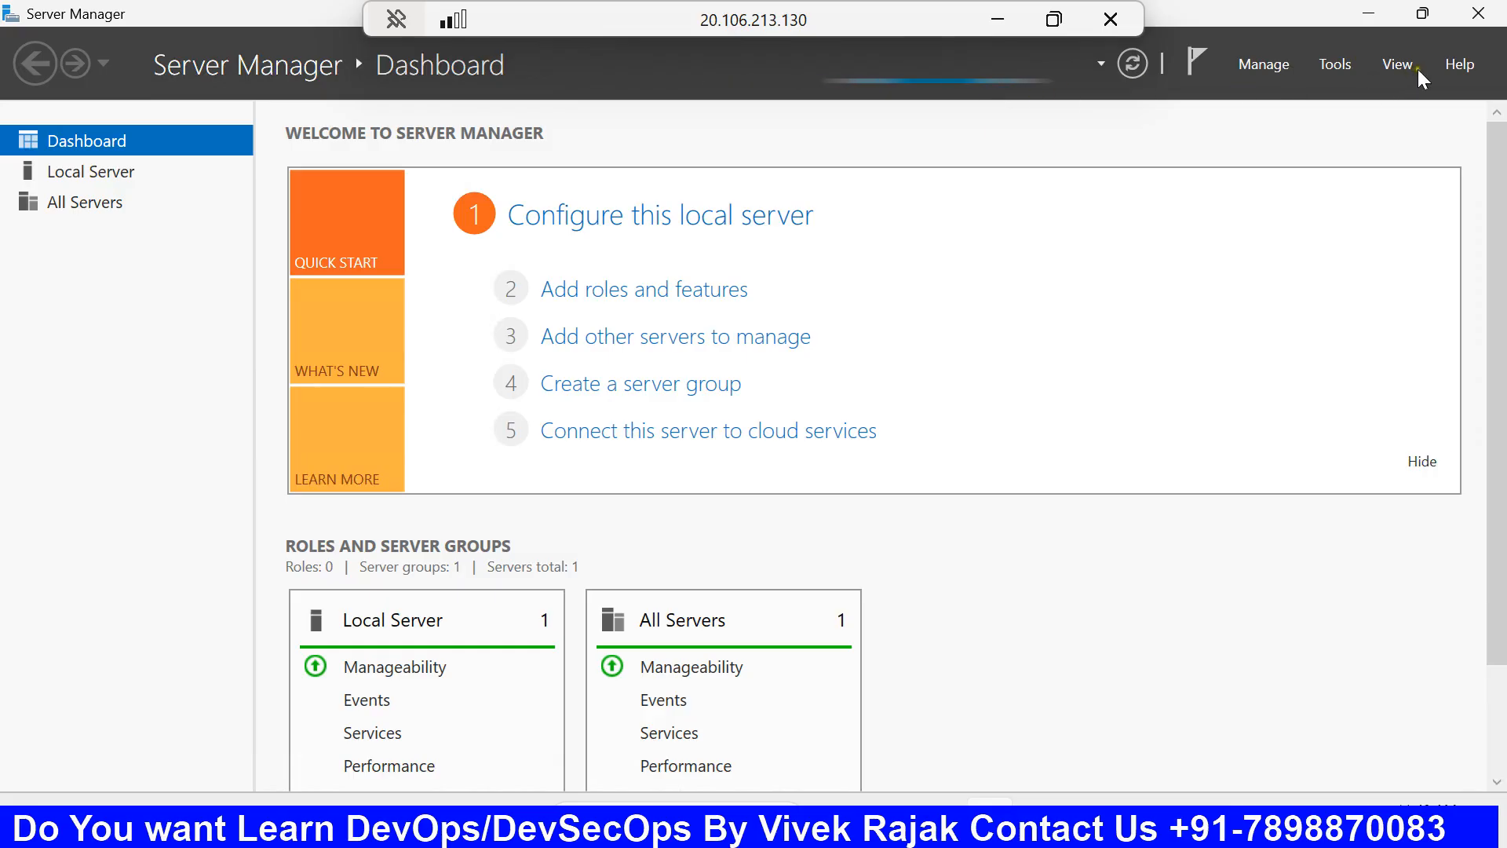
{"action": "left_click", "coordinate": [1475, 14]}
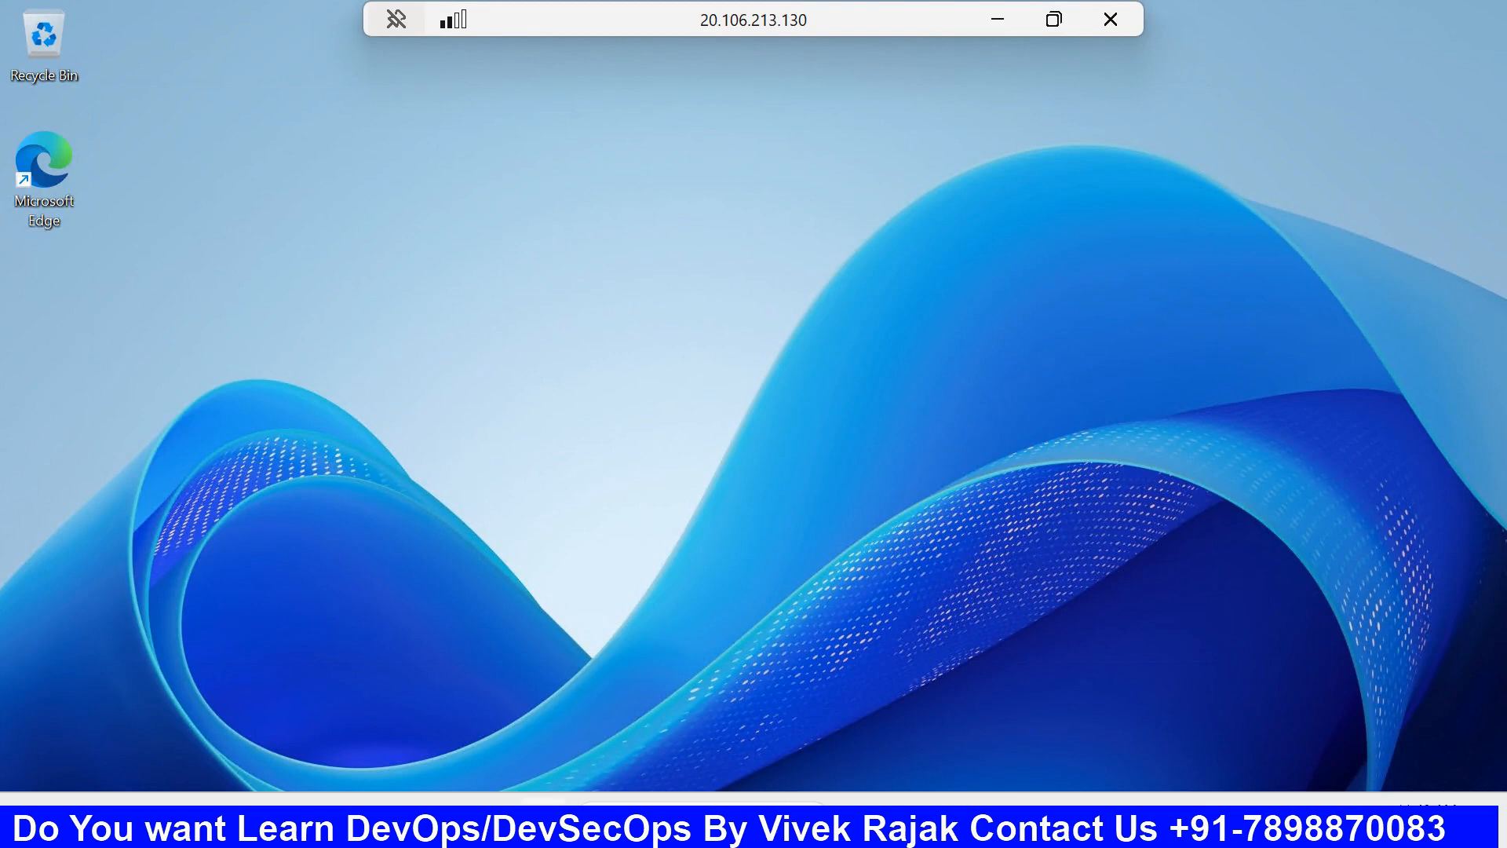
{"action": "key", "text": "super"}
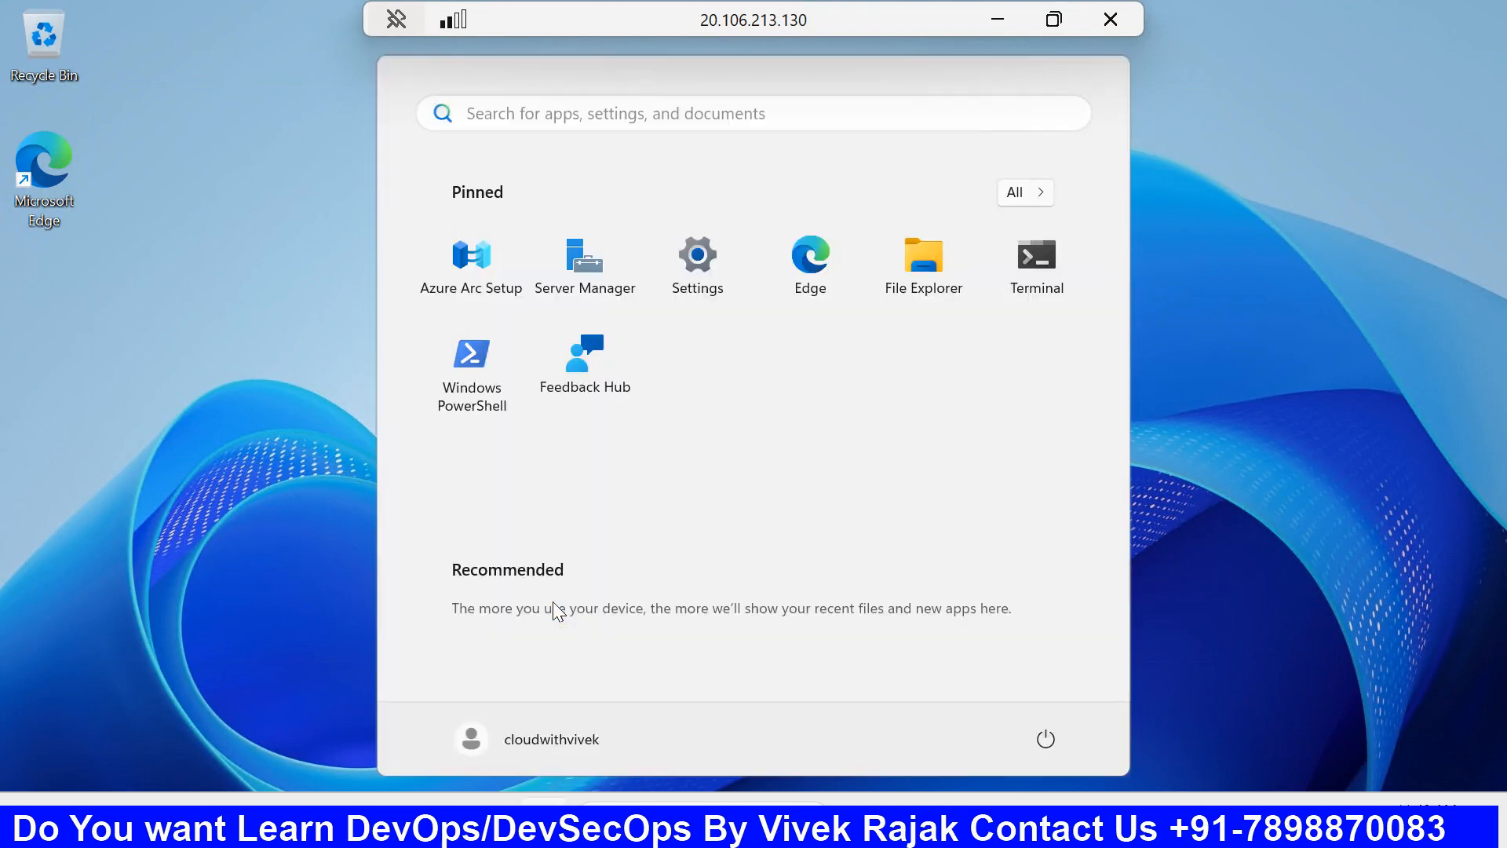
{"action": "left_click", "coordinate": [930, 283]}
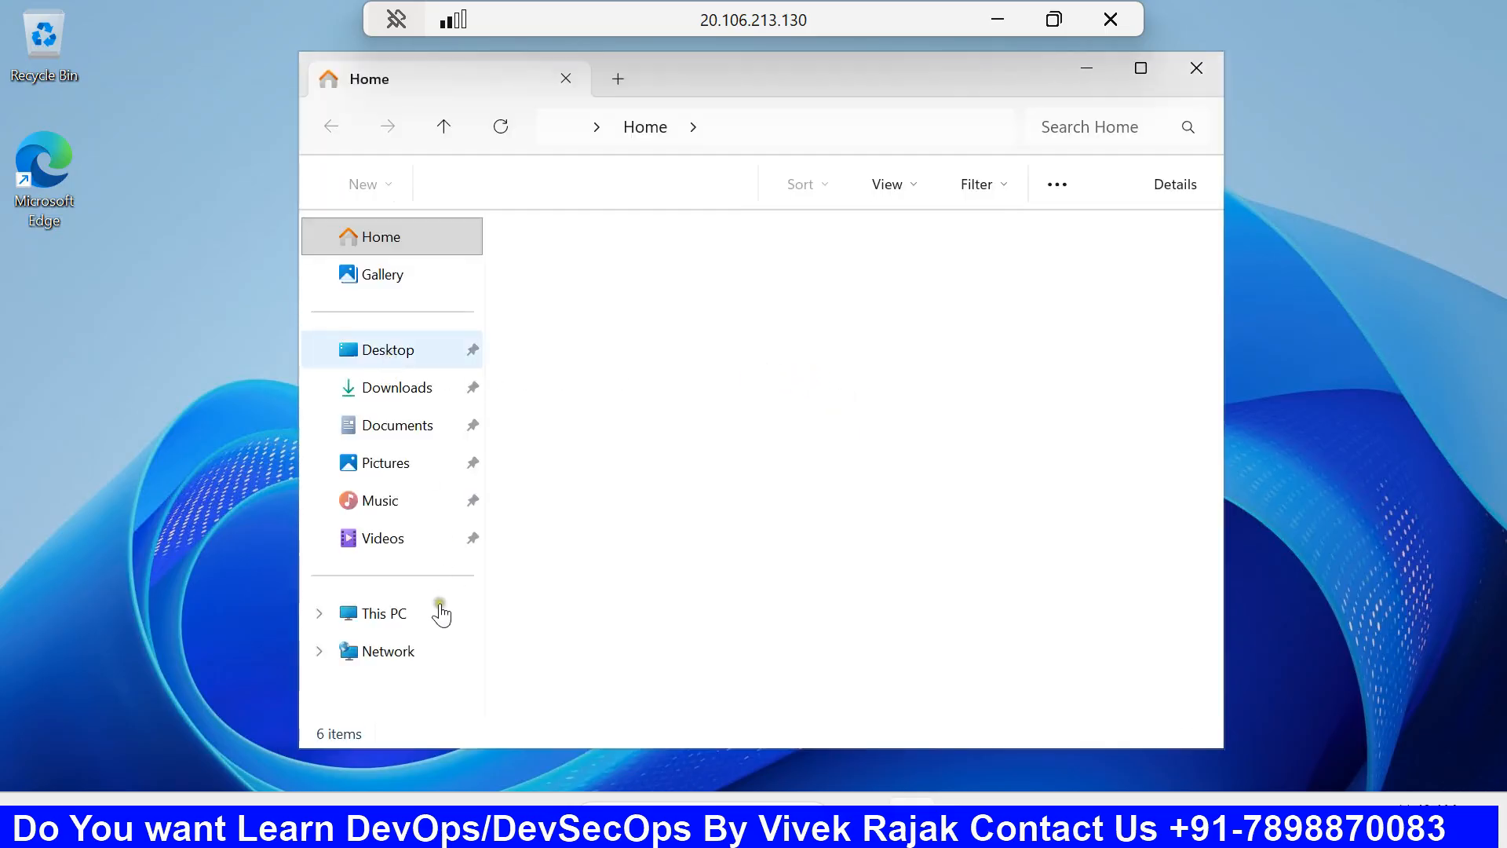
{"action": "left_click", "coordinate": [399, 621]}
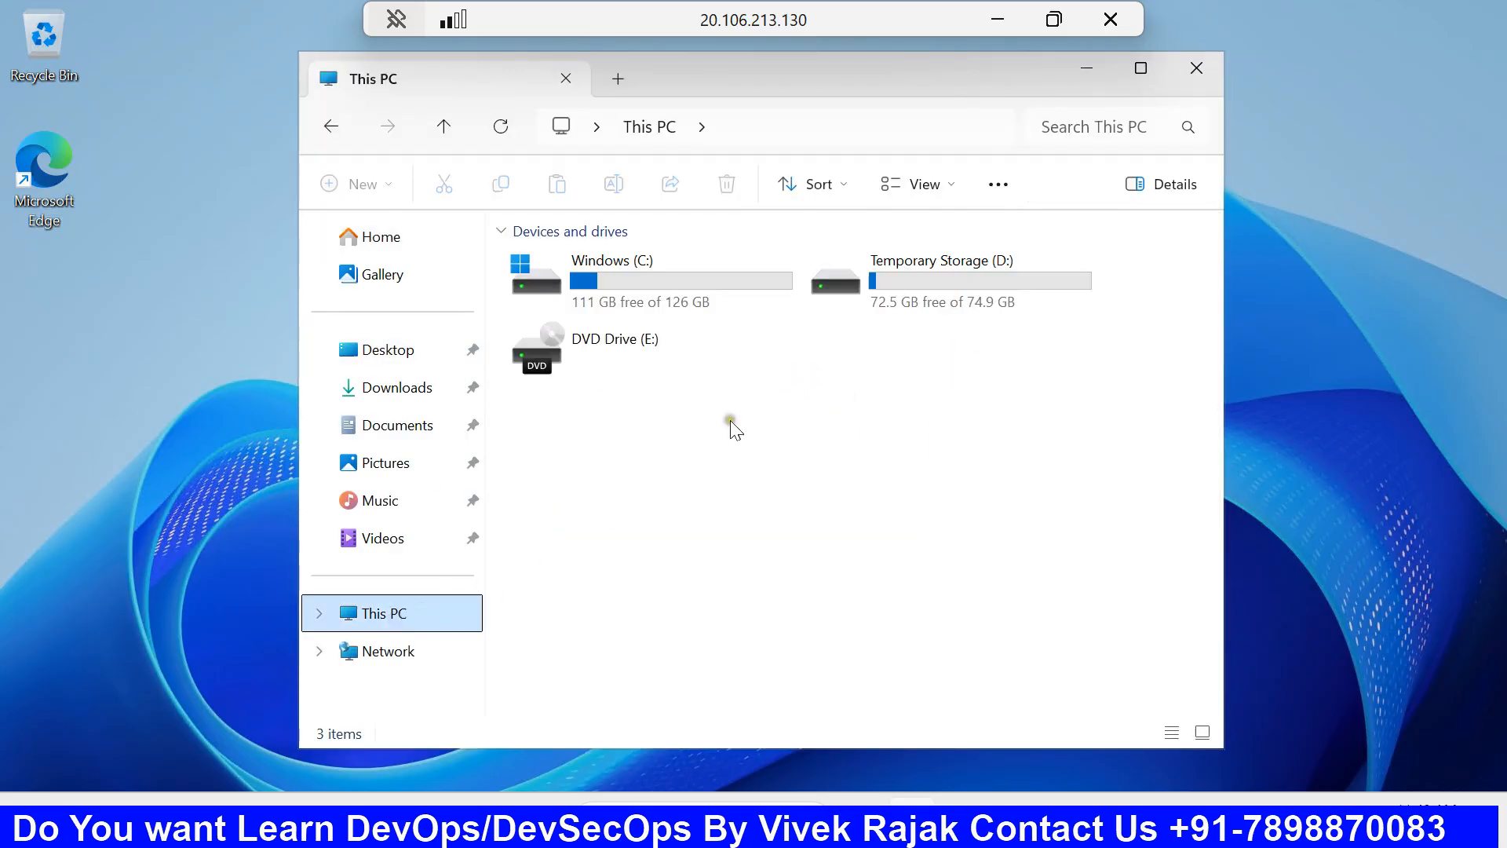
{"action": "left_click", "coordinate": [683, 293]}
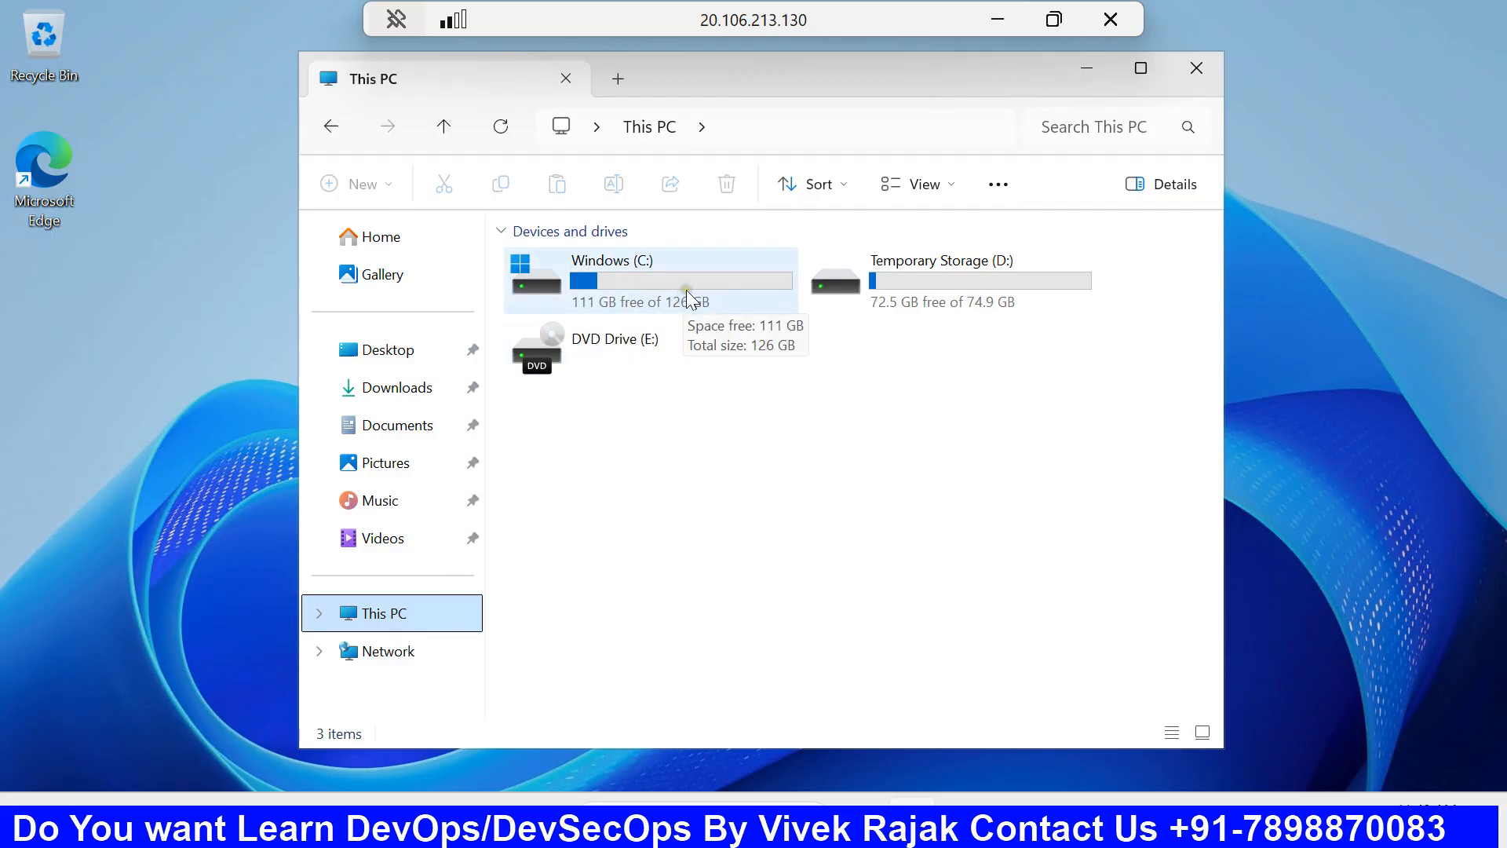
{"action": "left_click", "coordinate": [926, 287]}
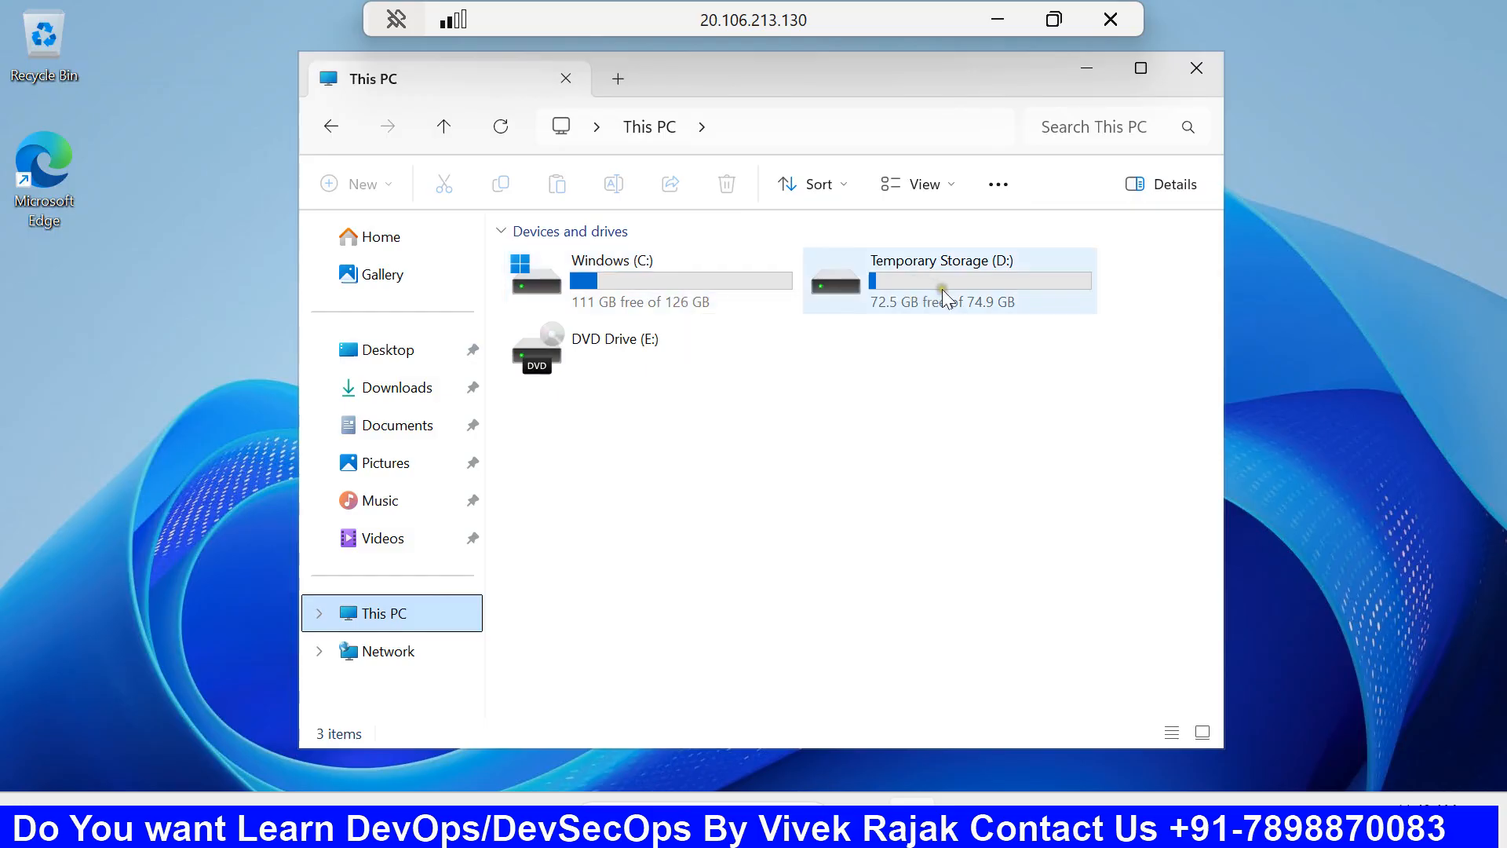
{"action": "double_click", "coordinate": [1011, 295]}
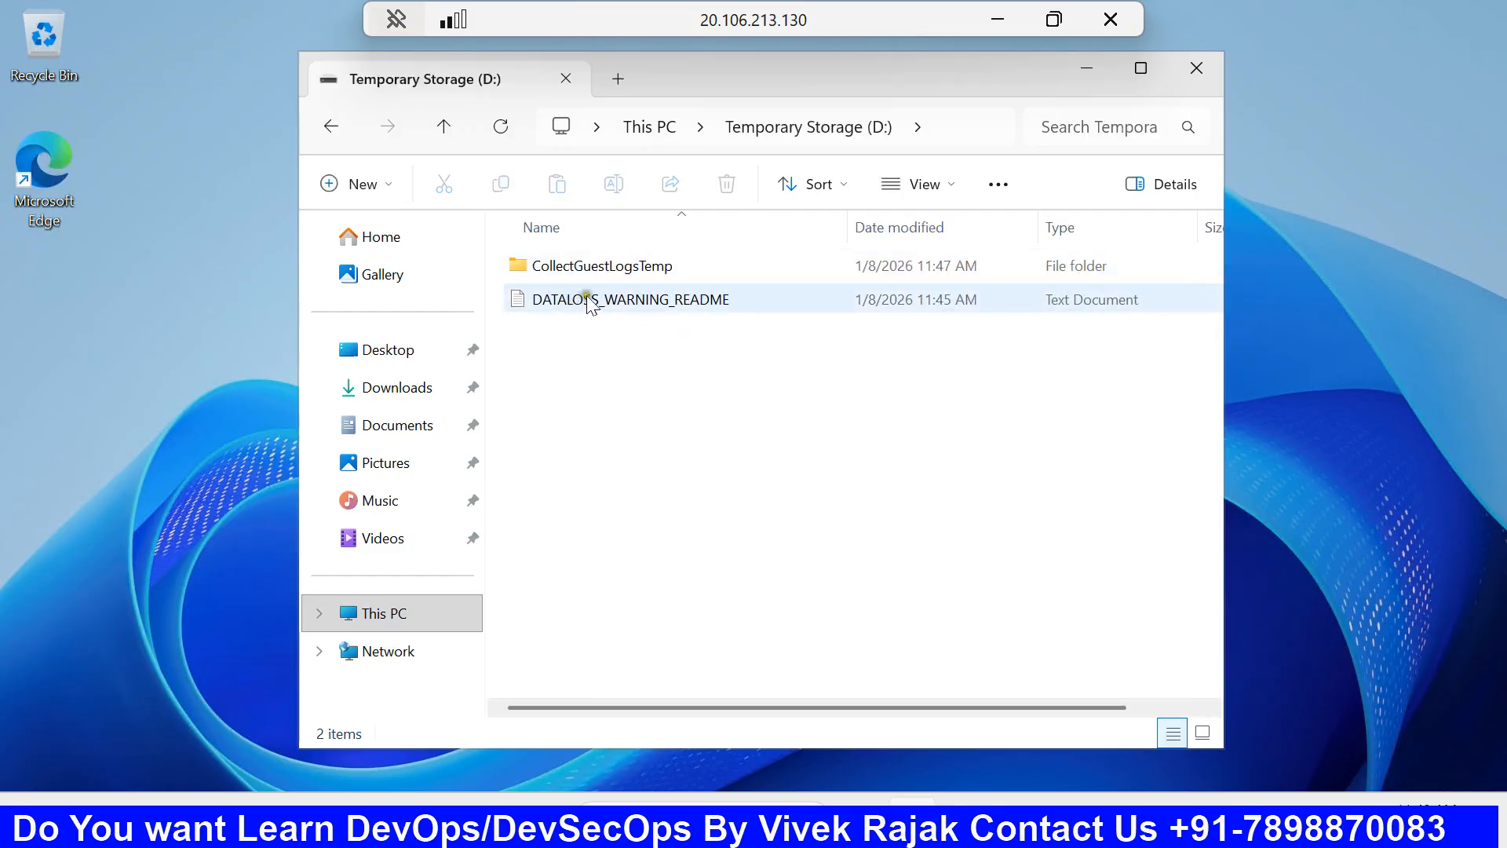
{"action": "left_click", "coordinate": [339, 138]}
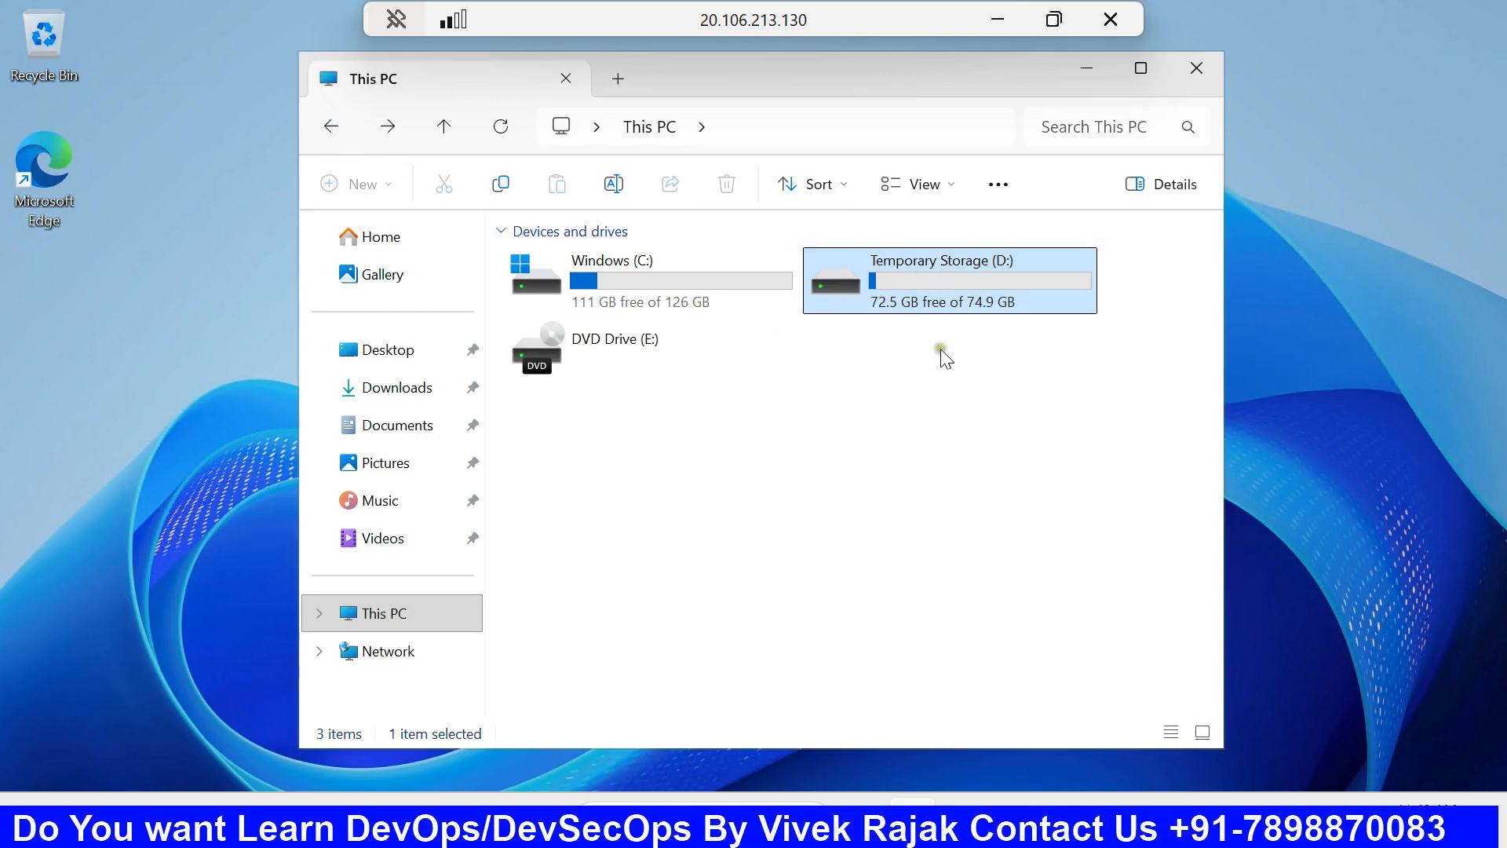
{"action": "left_click", "coordinate": [413, 360]}
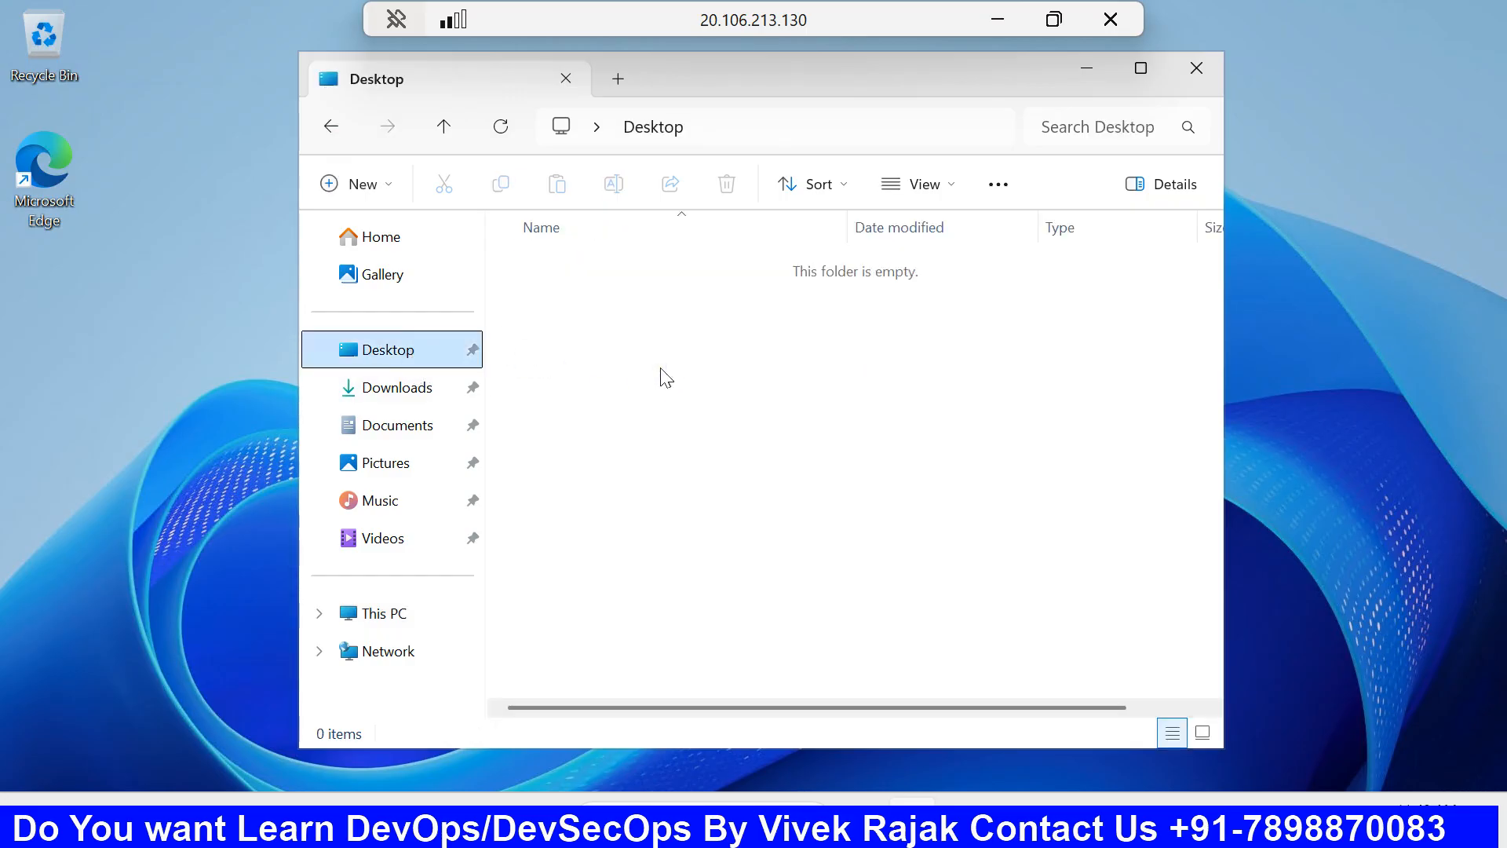
{"action": "left_click", "coordinate": [433, 397]}
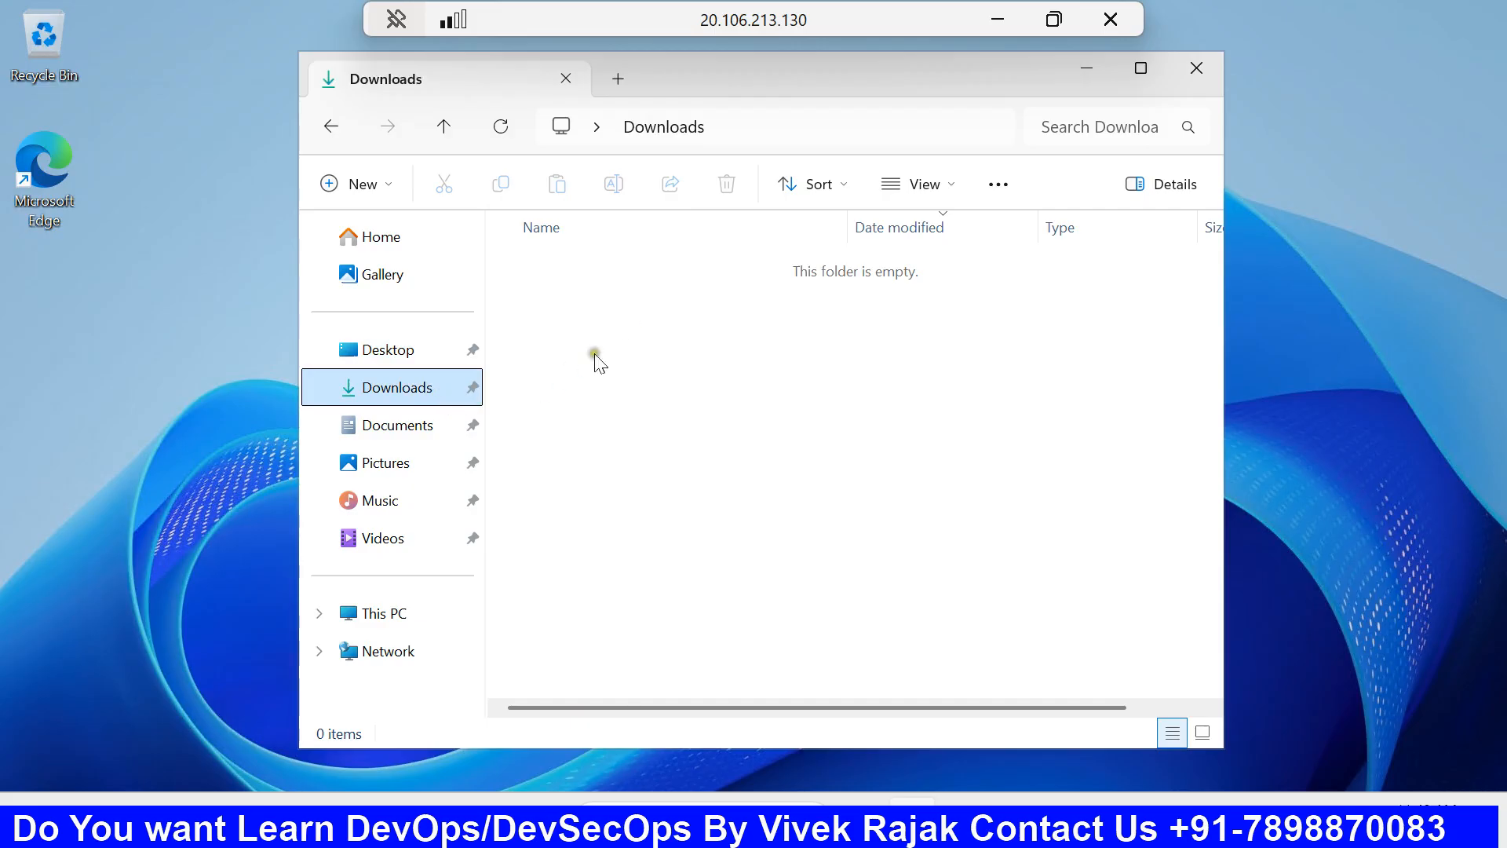
{"action": "left_click", "coordinate": [1197, 68]}
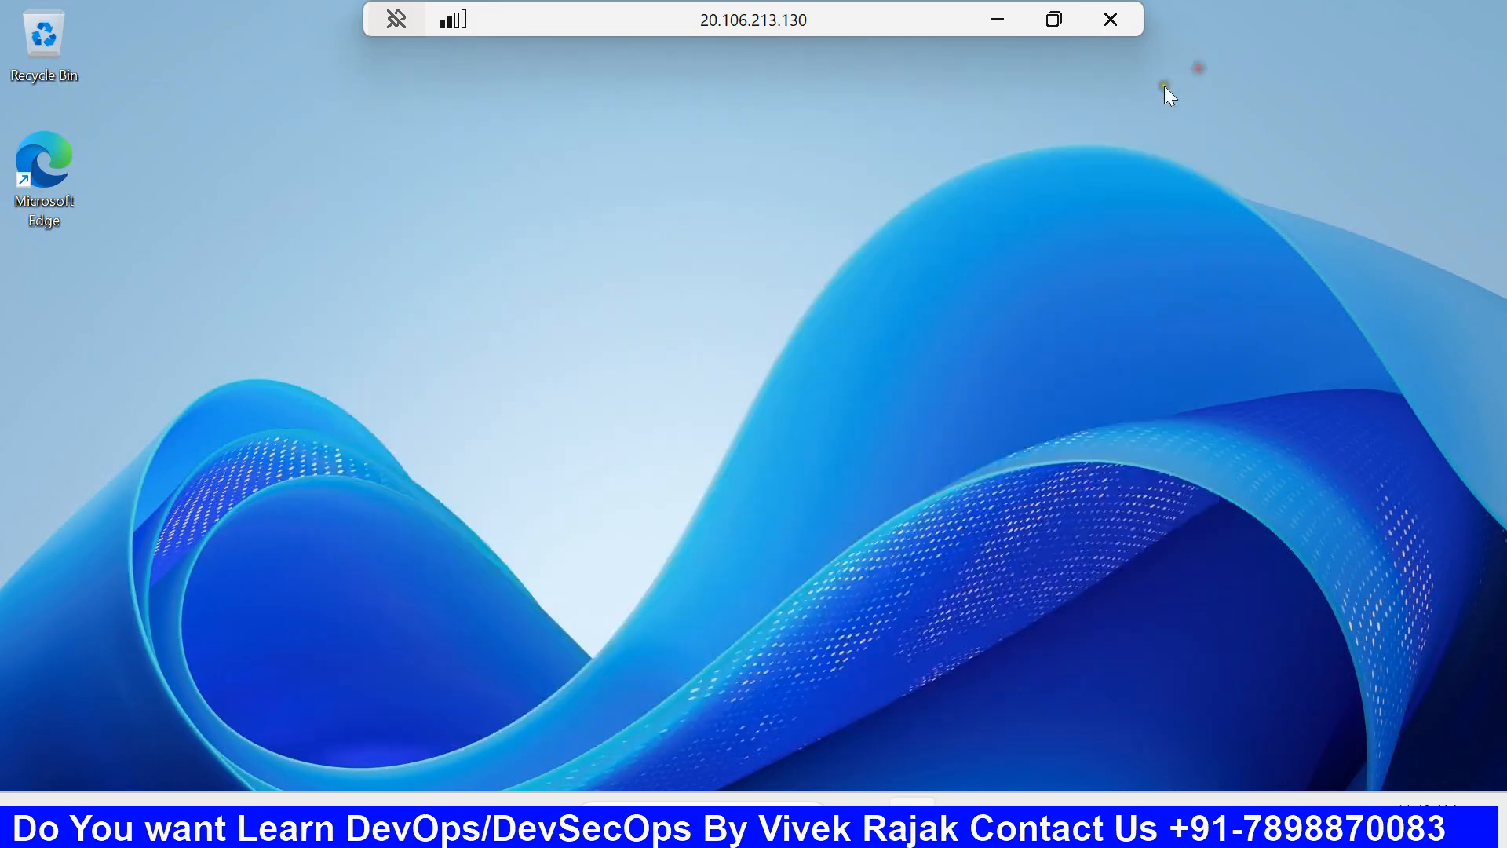